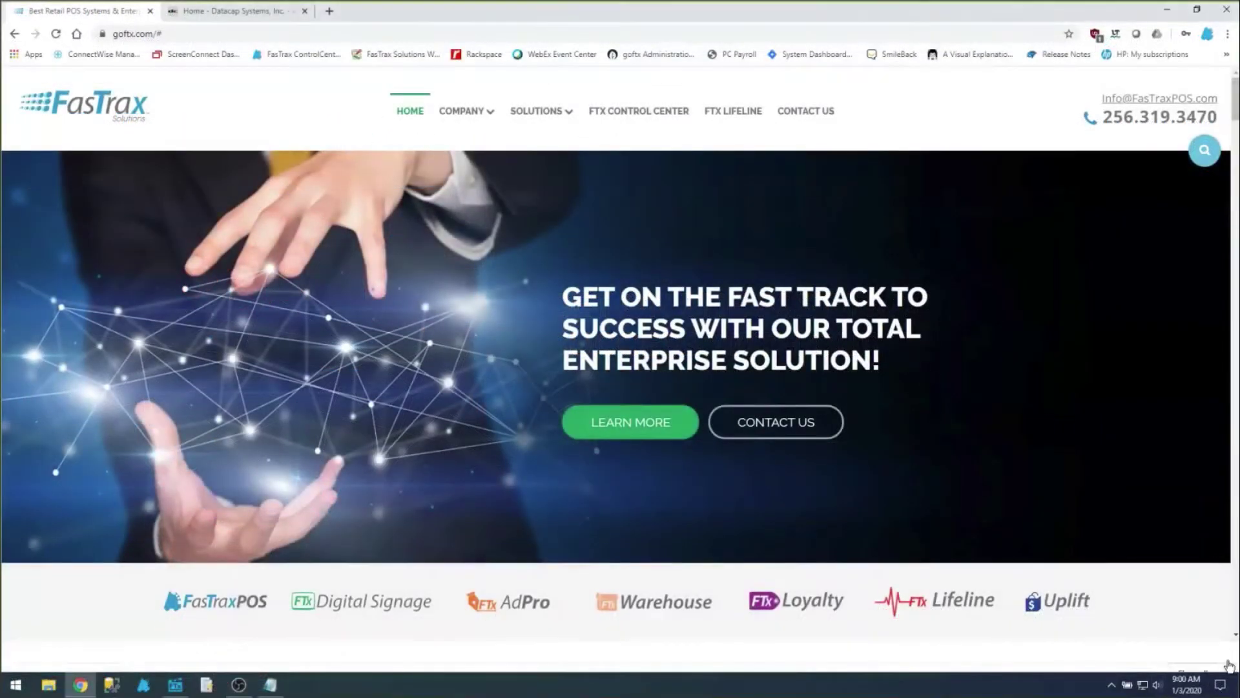
# Dismiss Chrome's download bar and go to the FTX Lifeline page on goftx.com.
pyautogui.click(1229, 656)
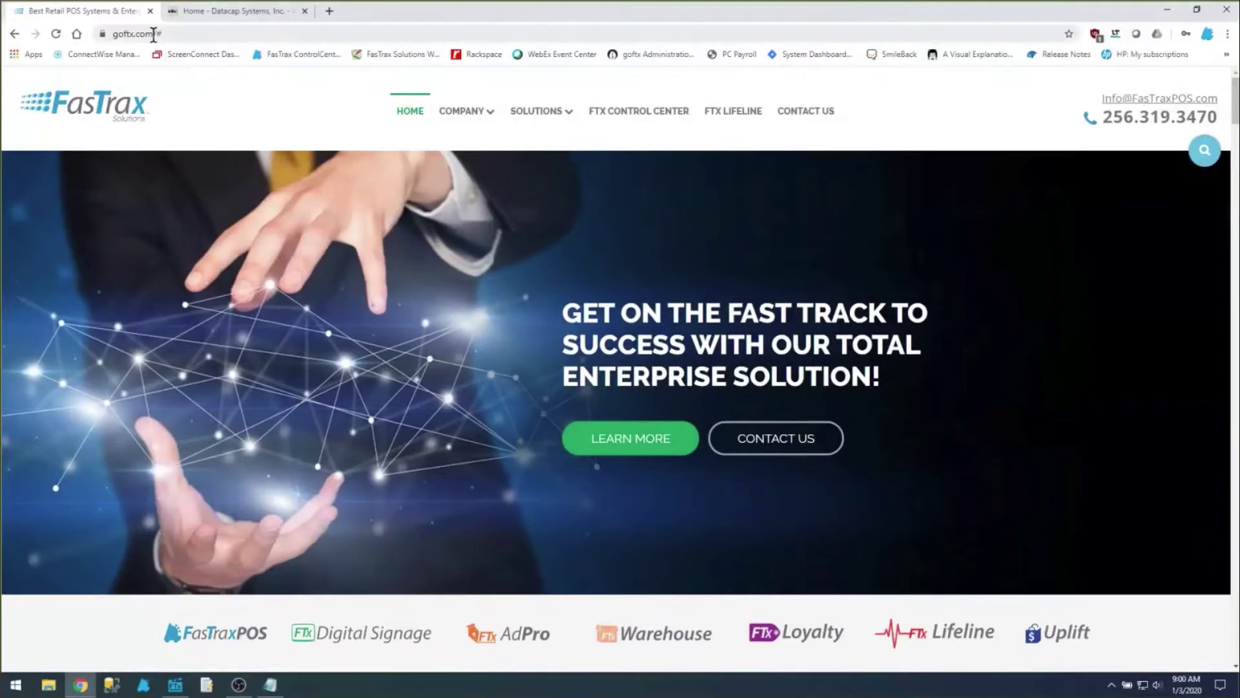
pyautogui.click(740, 120)
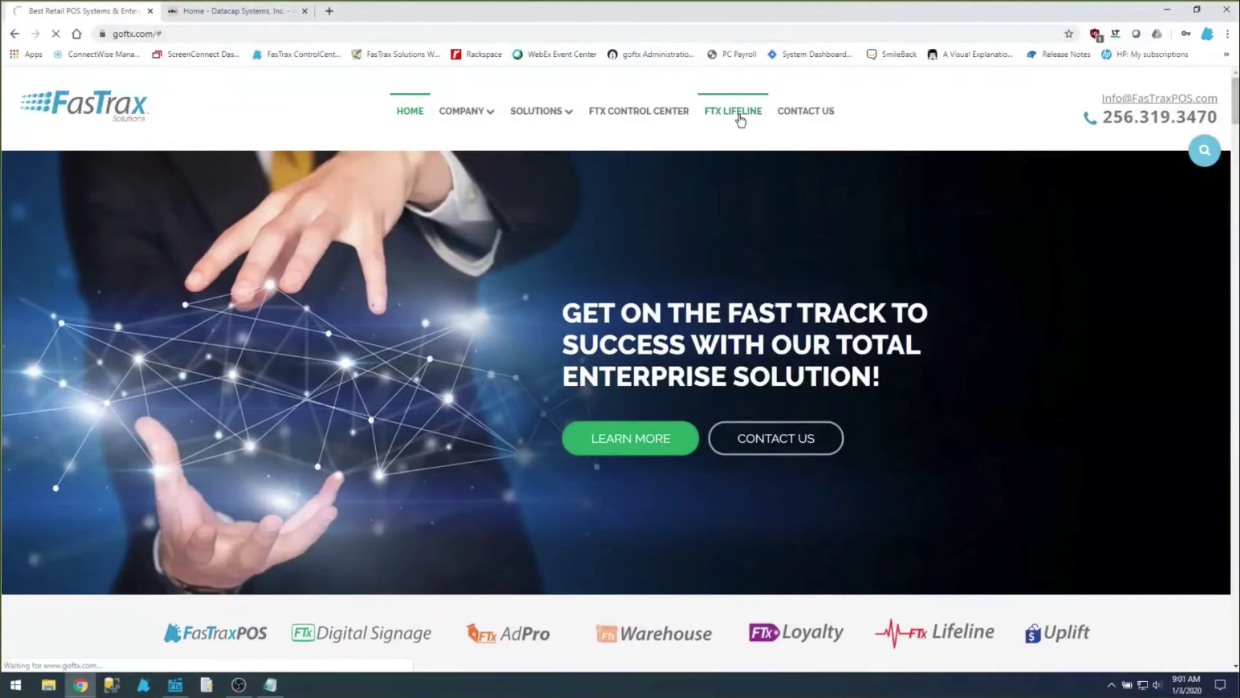
# Open the Weekly Training Webinars page from the Lifeline page.
pyautogui.scroll(-15, 757, 388)
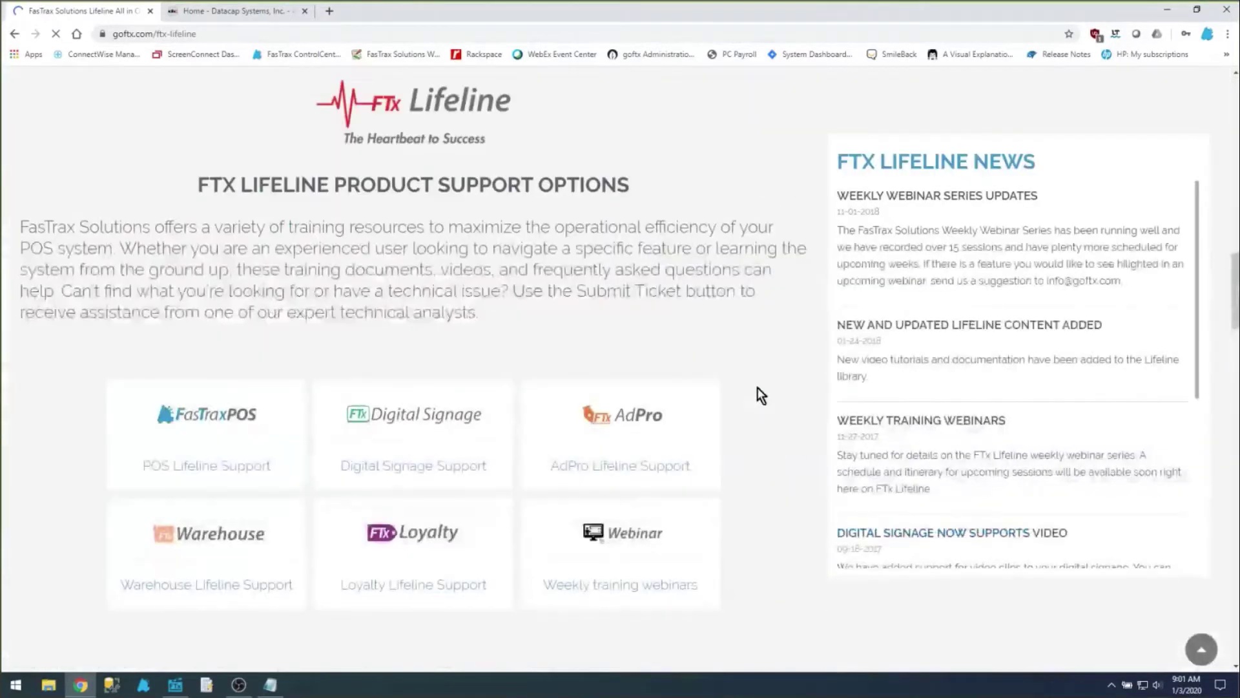
pyautogui.scroll(-1, 646, 452)
pyautogui.click(625, 462)
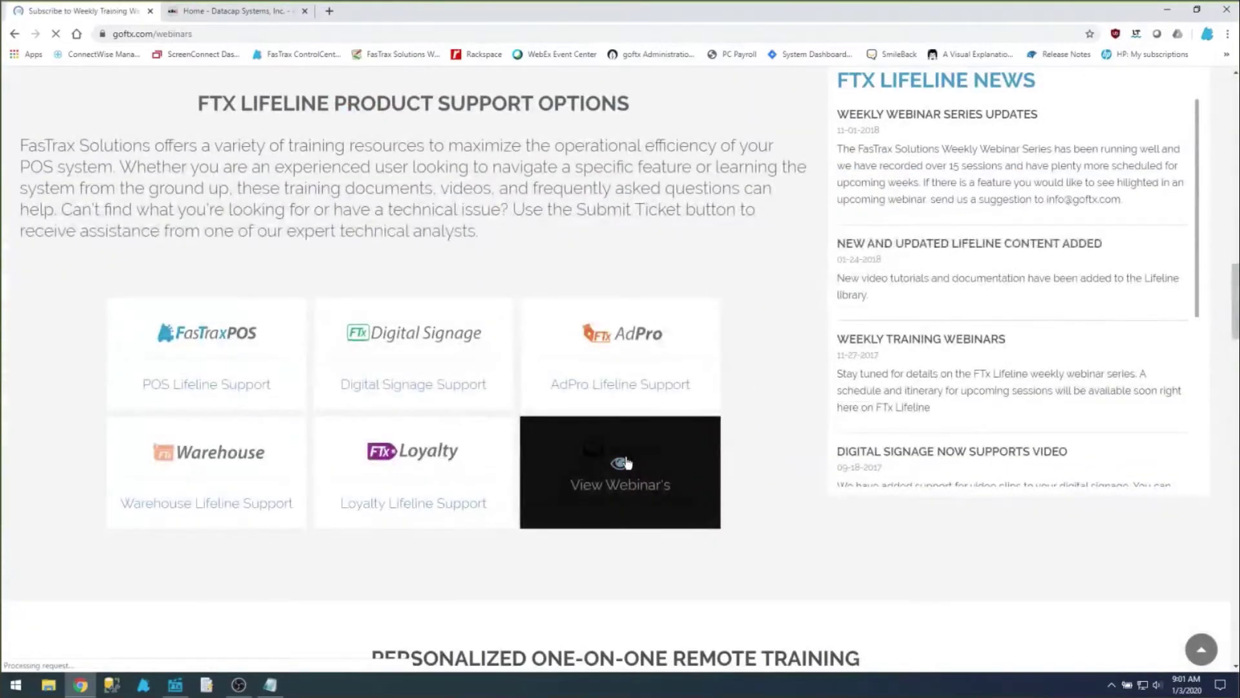
# Look through the webinar list, then bring FasTrax Director to the front.
pyautogui.scroll(-5, 1071, 412)
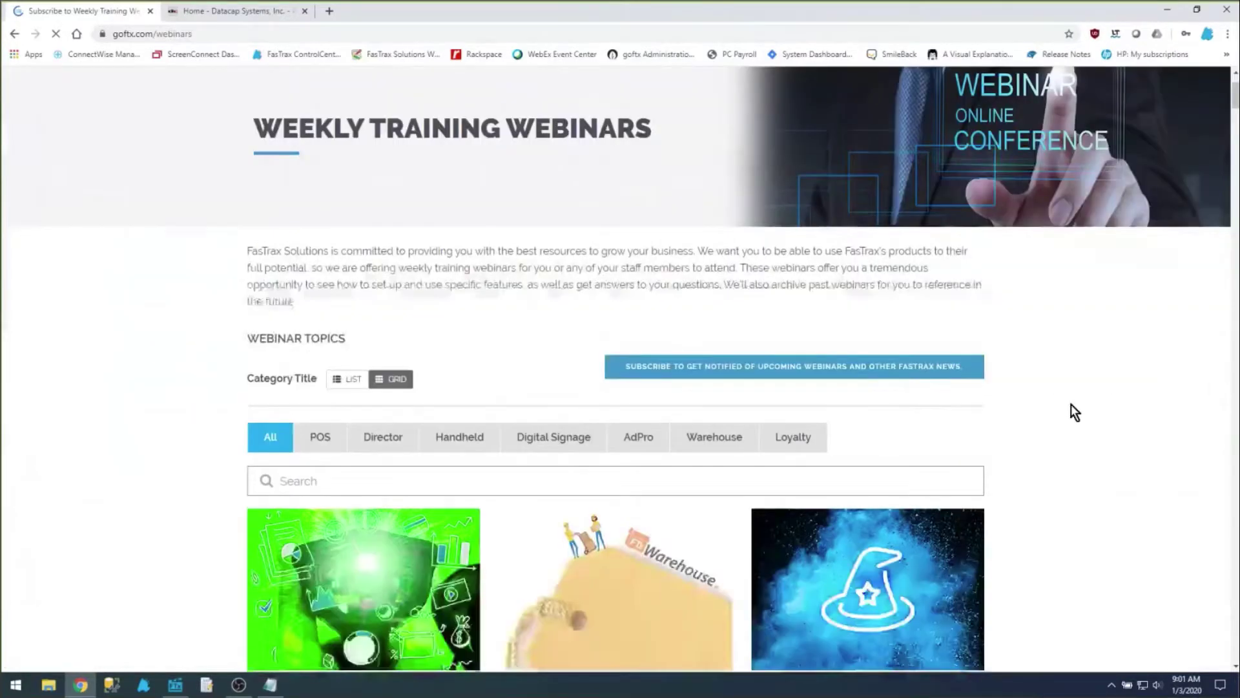
pyautogui.scroll(-9, 1063, 402)
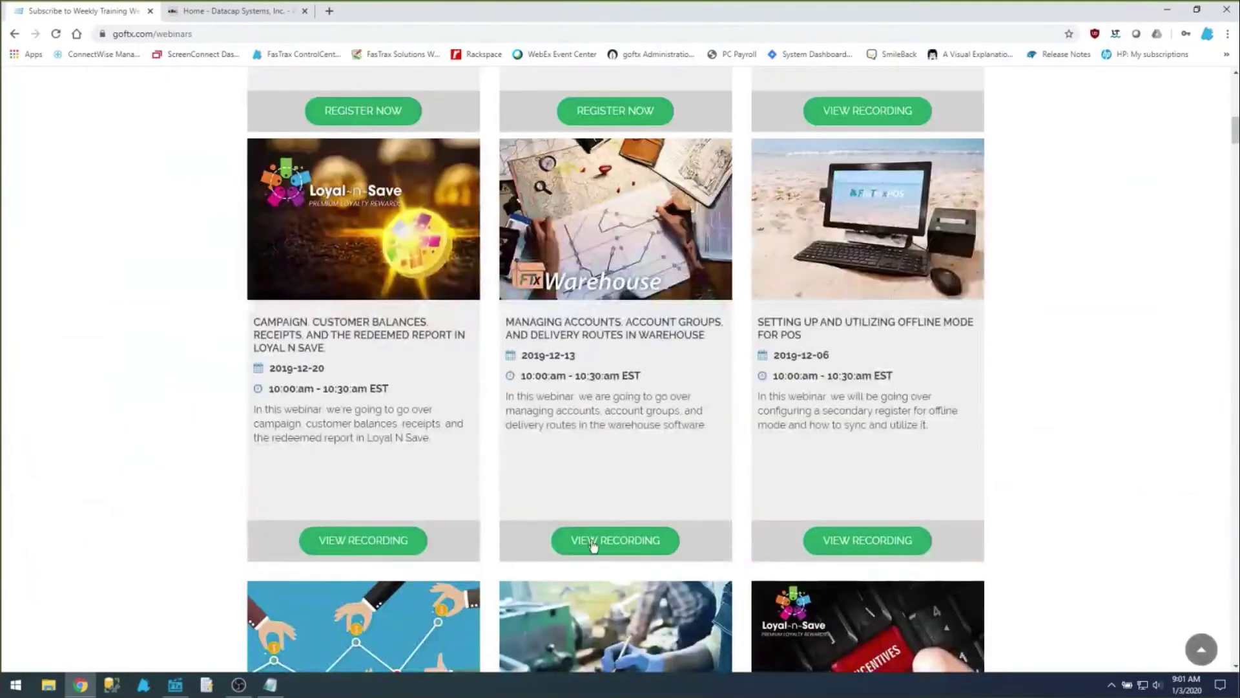
pyautogui.scroll(12, 938, 562)
pyautogui.scroll(1, 944, 560)
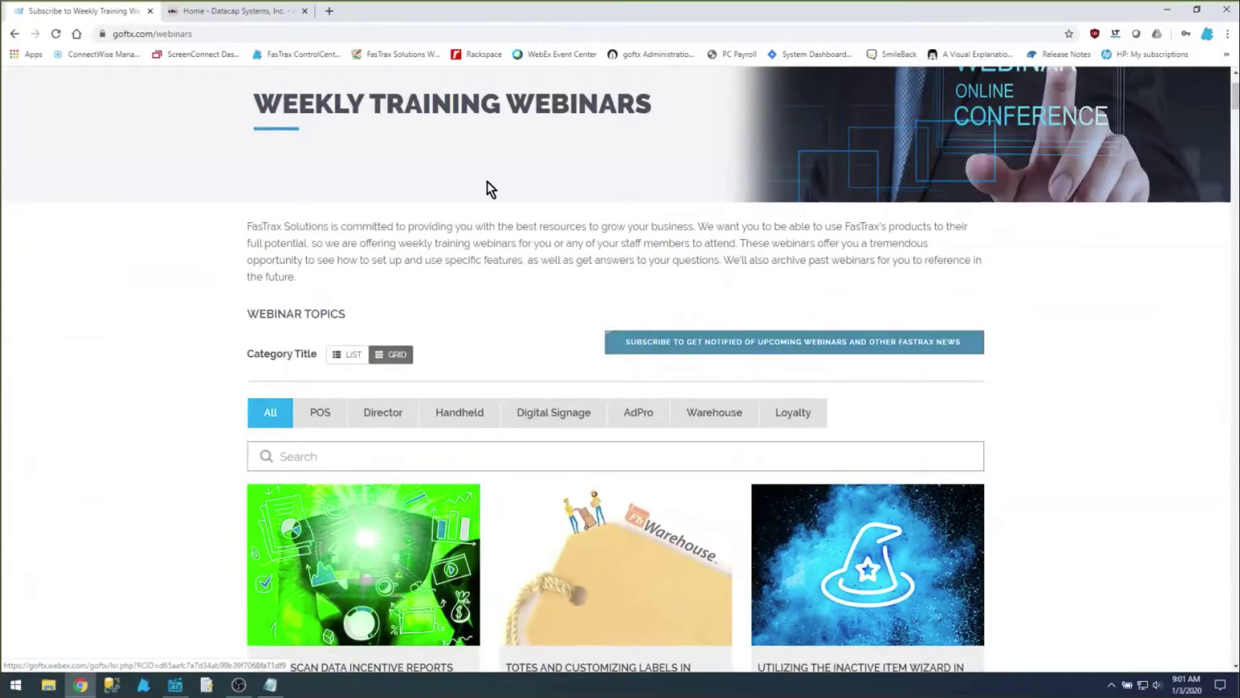
pyautogui.click(175, 684)
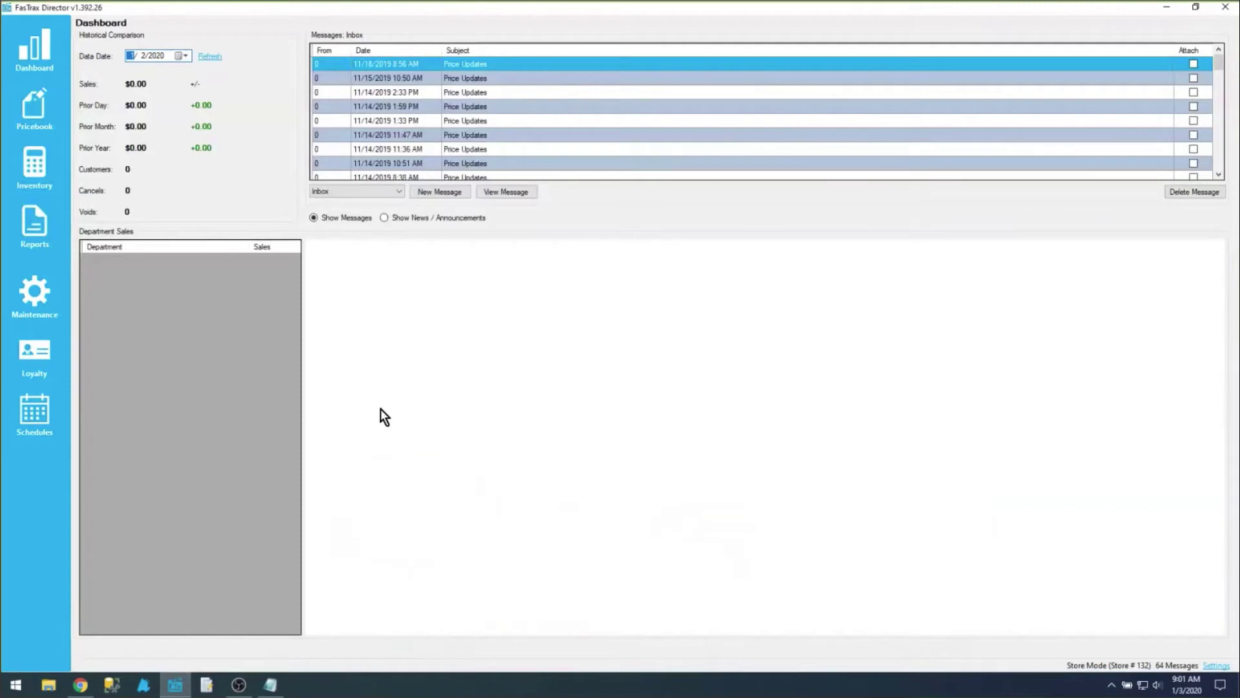
# Go to Maintenance > Tenders and display the American Express tender's details.
pyautogui.click(49, 292)
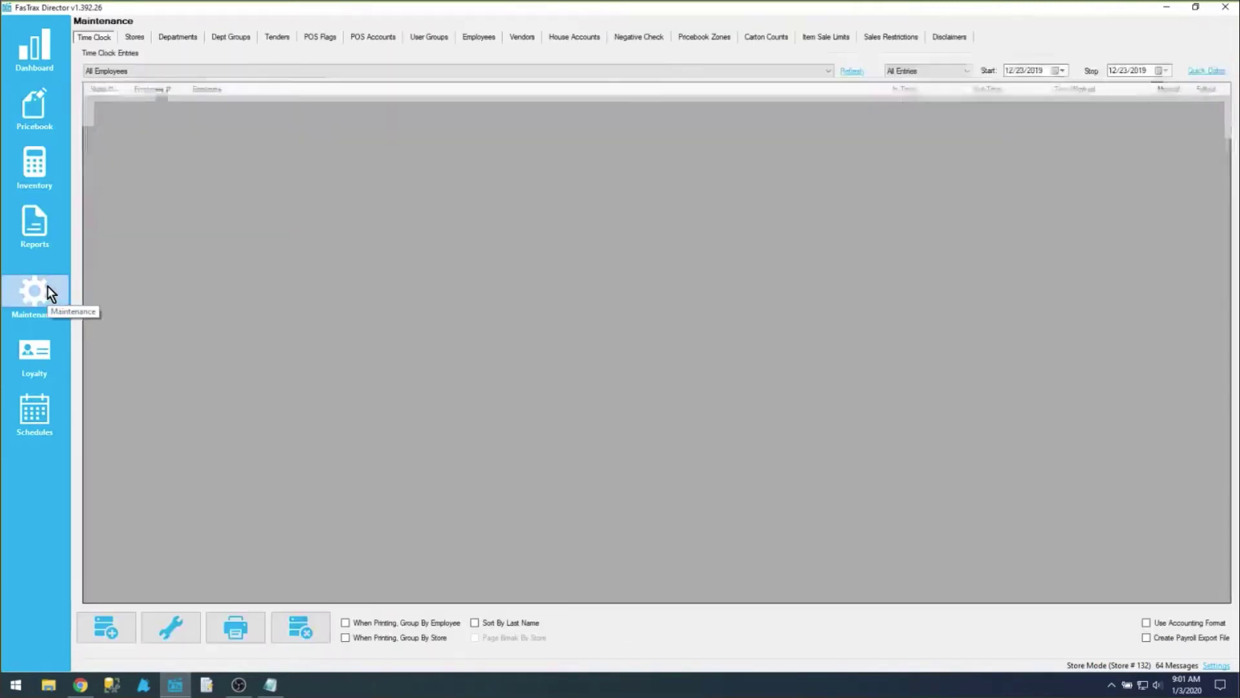
pyautogui.click(279, 39)
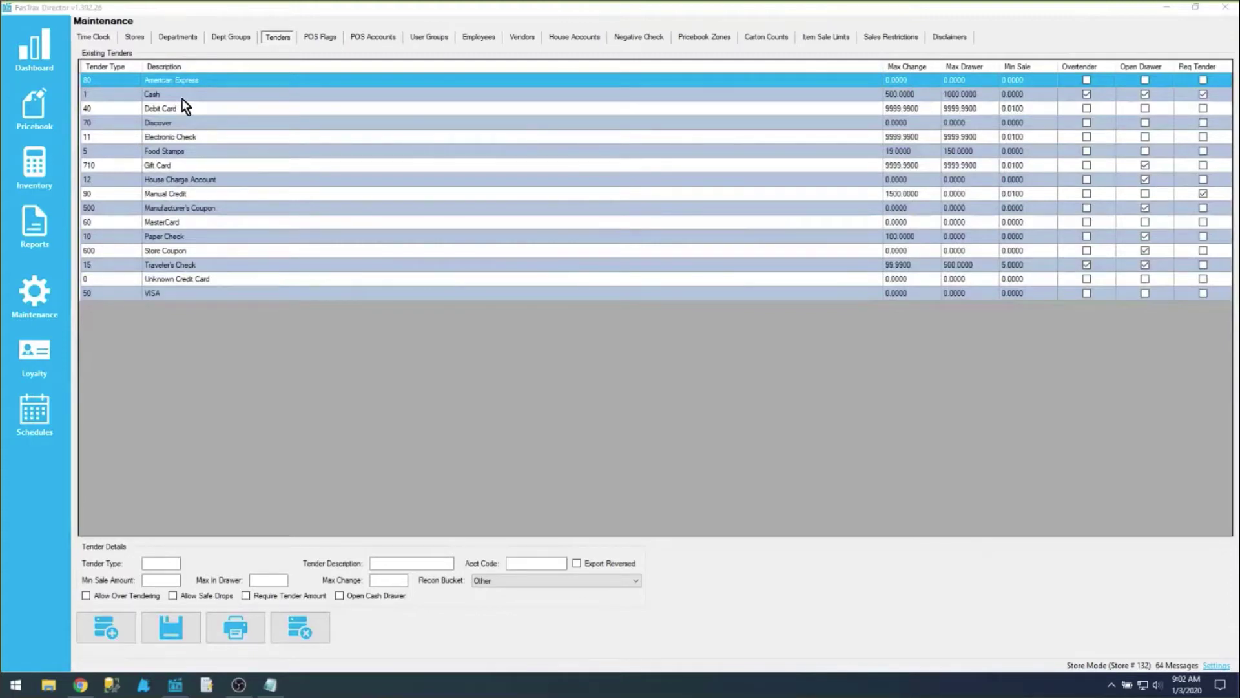
pyautogui.click(120, 80)
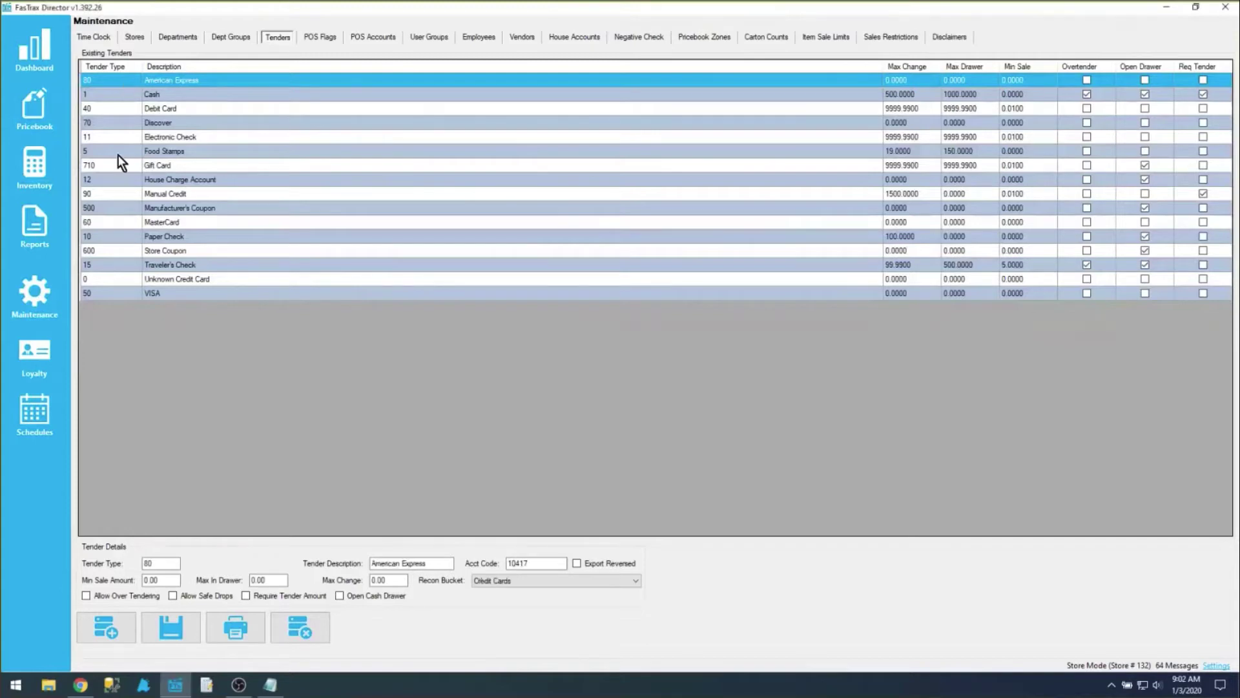
pyautogui.click(155, 562)
pyautogui.hotkey('shift', 'Home')
pyautogui.click(270, 684)
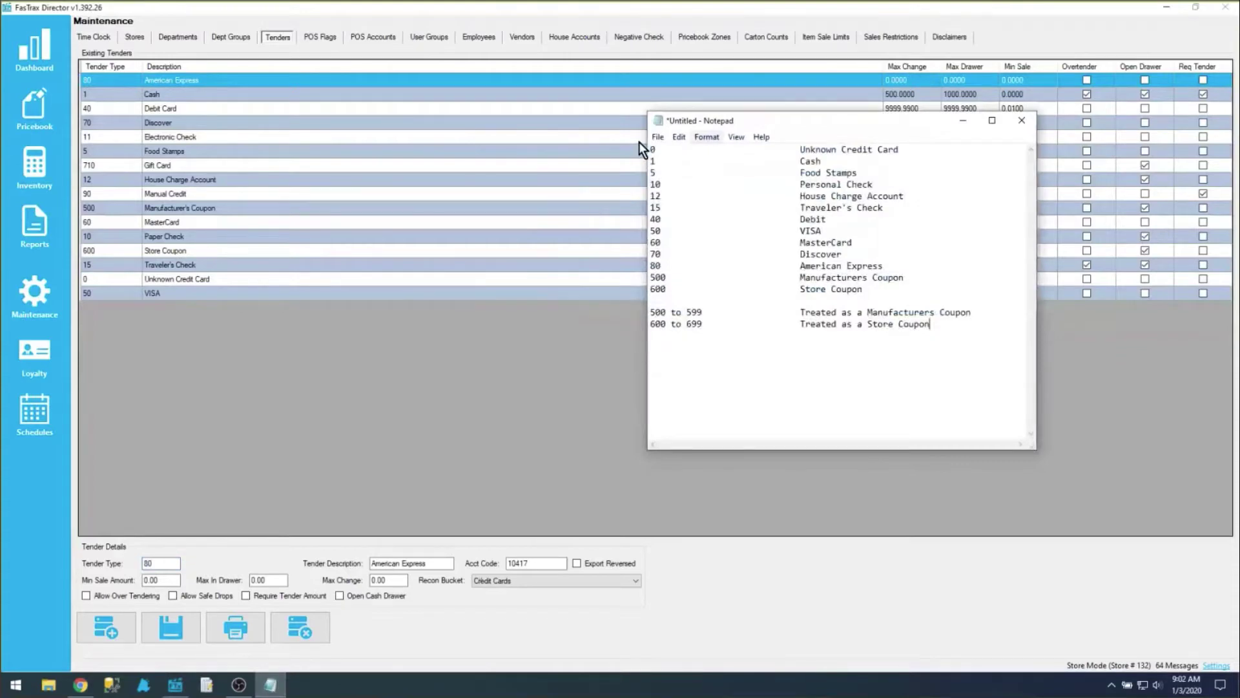
pyautogui.moveTo(840, 120); pyautogui.dragTo(706, 143)
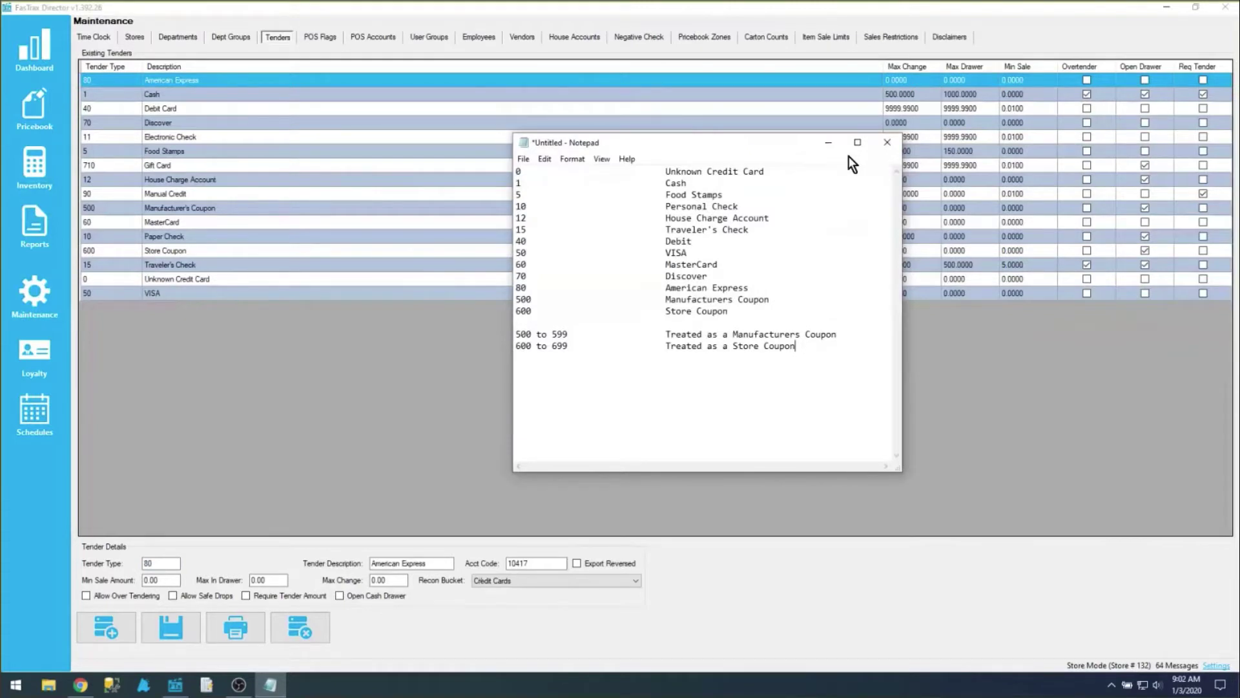
pyautogui.click(833, 147)
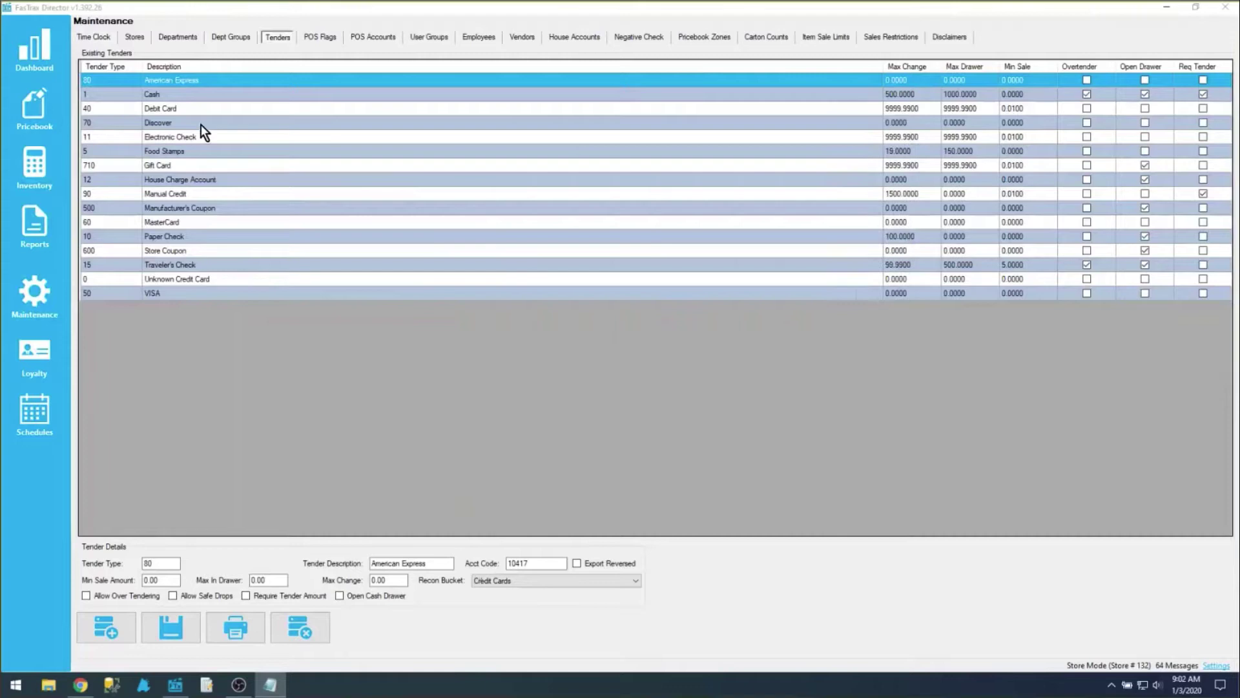
# Review the Cash tender: account code 10240, minimum sale, 1000.00 max in drawer, 500.00 max change.
pyautogui.click(168, 98)
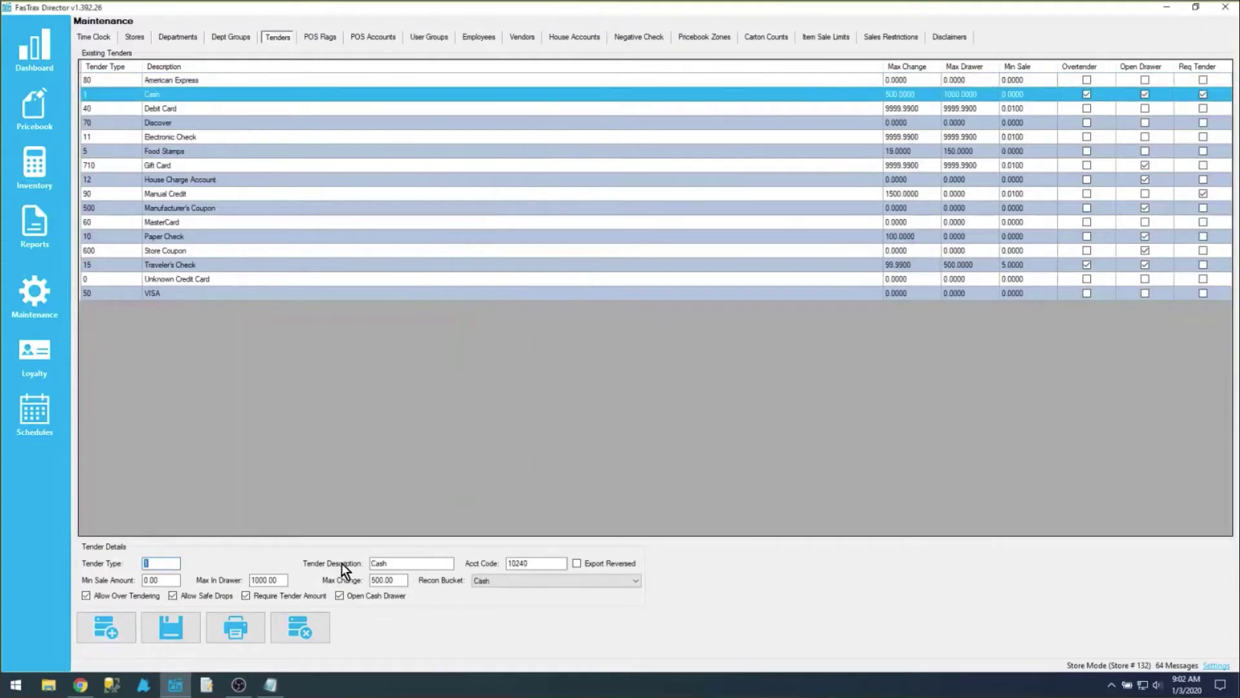
pyautogui.moveTo(407, 562); pyautogui.dragTo(360, 563)
pyautogui.press('Tab')
pyautogui.click(155, 580)
pyautogui.click(171, 579)
pyautogui.moveTo(289, 580); pyautogui.dragTo(232, 585)
pyautogui.moveTo(406, 580); pyautogui.dragTo(353, 587)
# View the VISA, MasterCard and American Express tender details in turn.
pyautogui.click(147, 296)
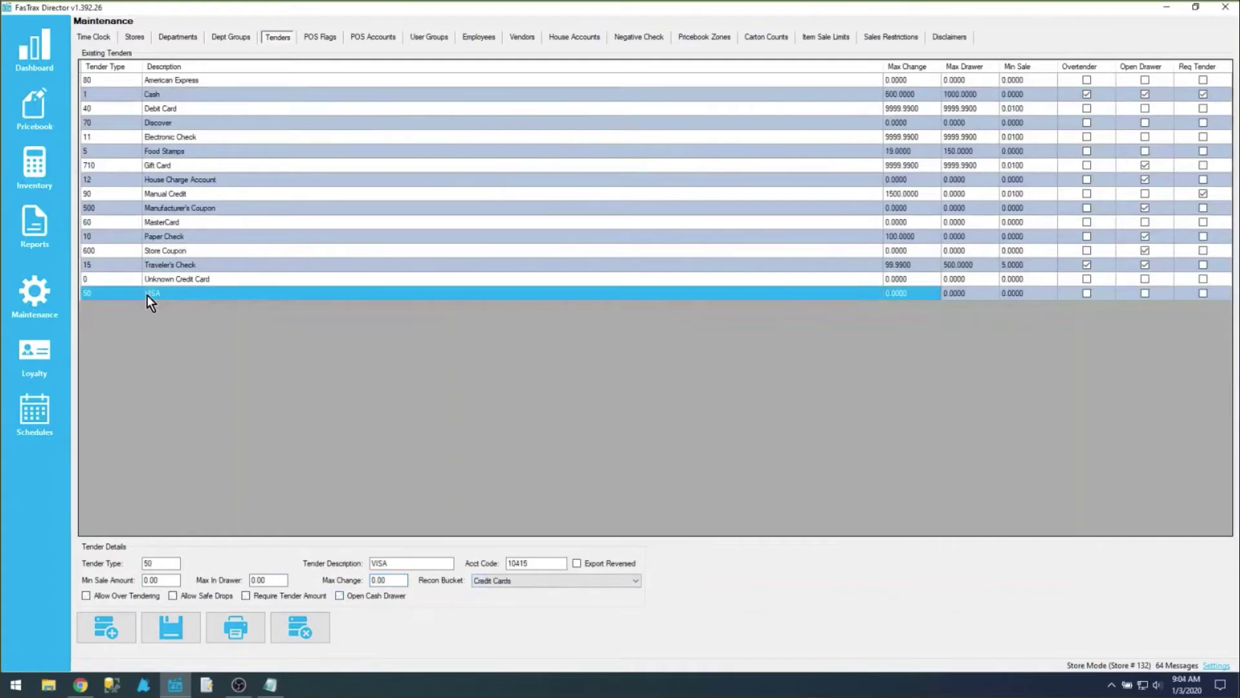
pyautogui.click(168, 221)
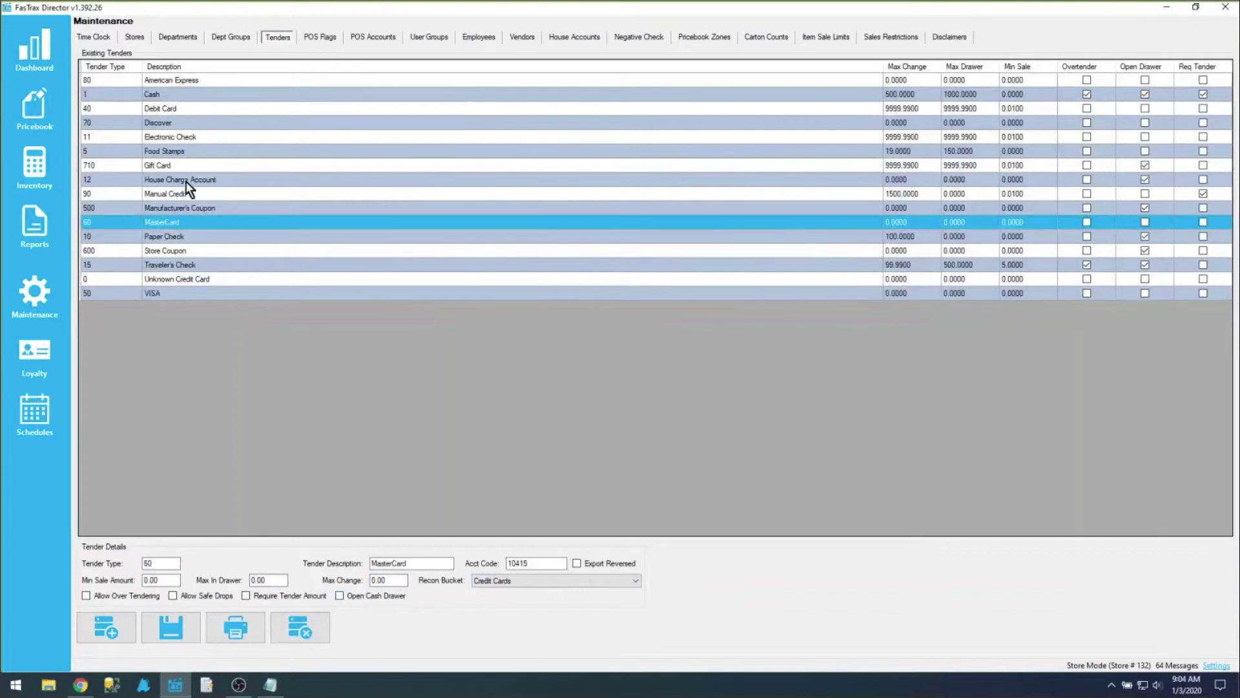
pyautogui.click(169, 84)
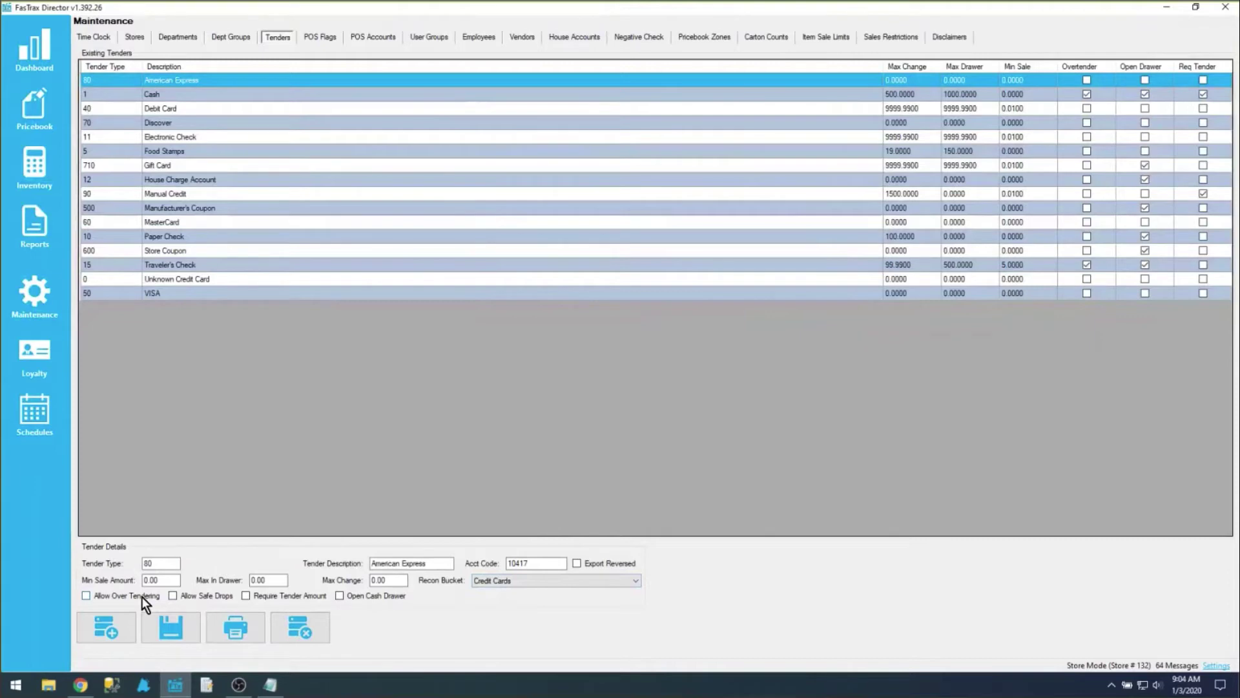
# Show the Cash tender's details again and start FasTrax POS.
pyautogui.click(180, 96)
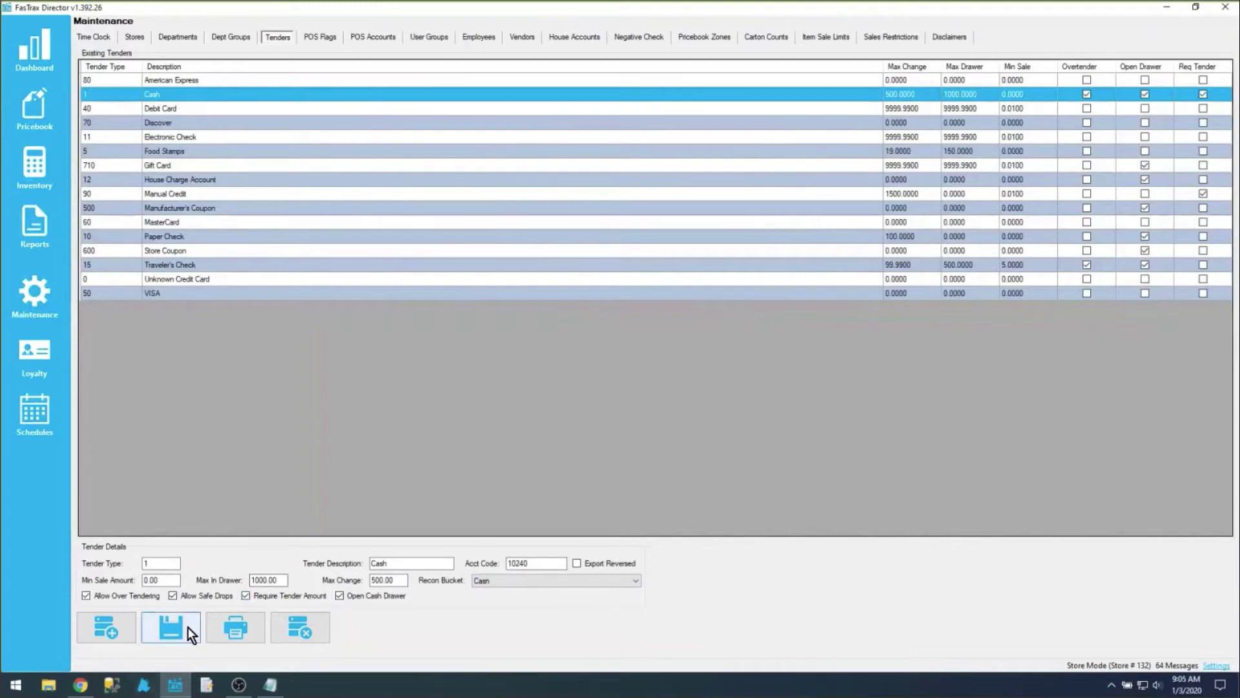
pyautogui.click(142, 689)
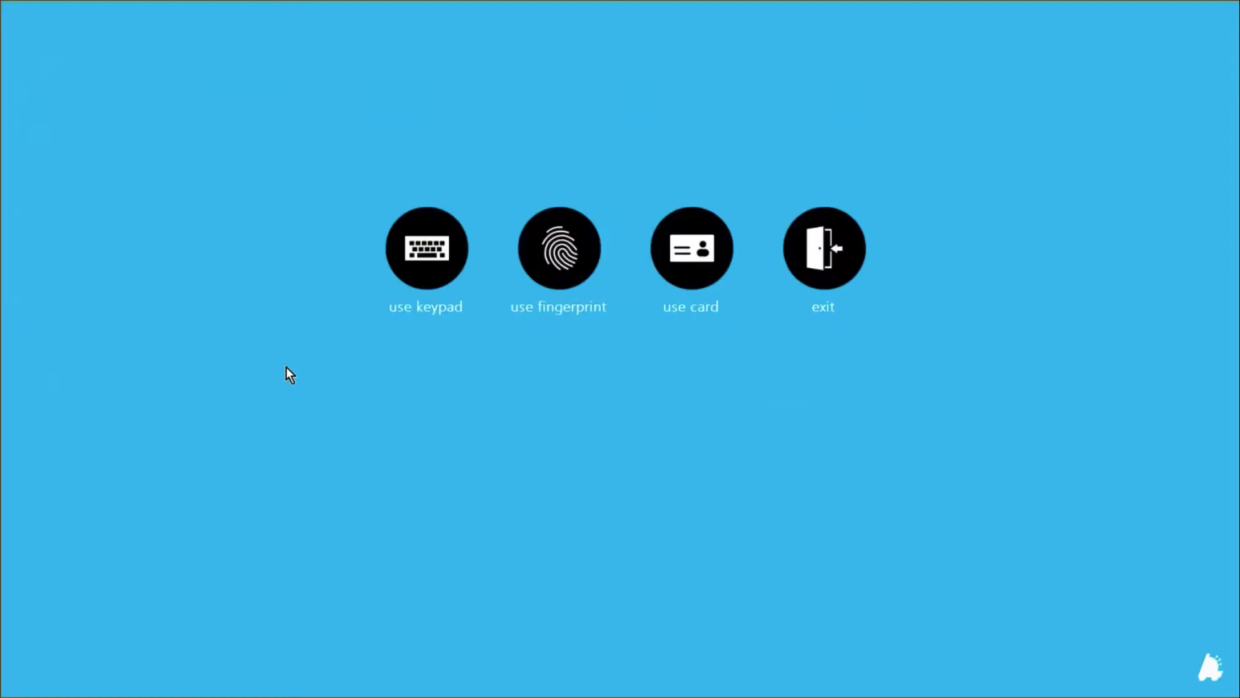
# Log in to FasTrax POS with the employee keypad credentials.
pyautogui.click(428, 250)
pyautogui.write('1')
pyautogui.press('Tab')
pyautogui.write('1')
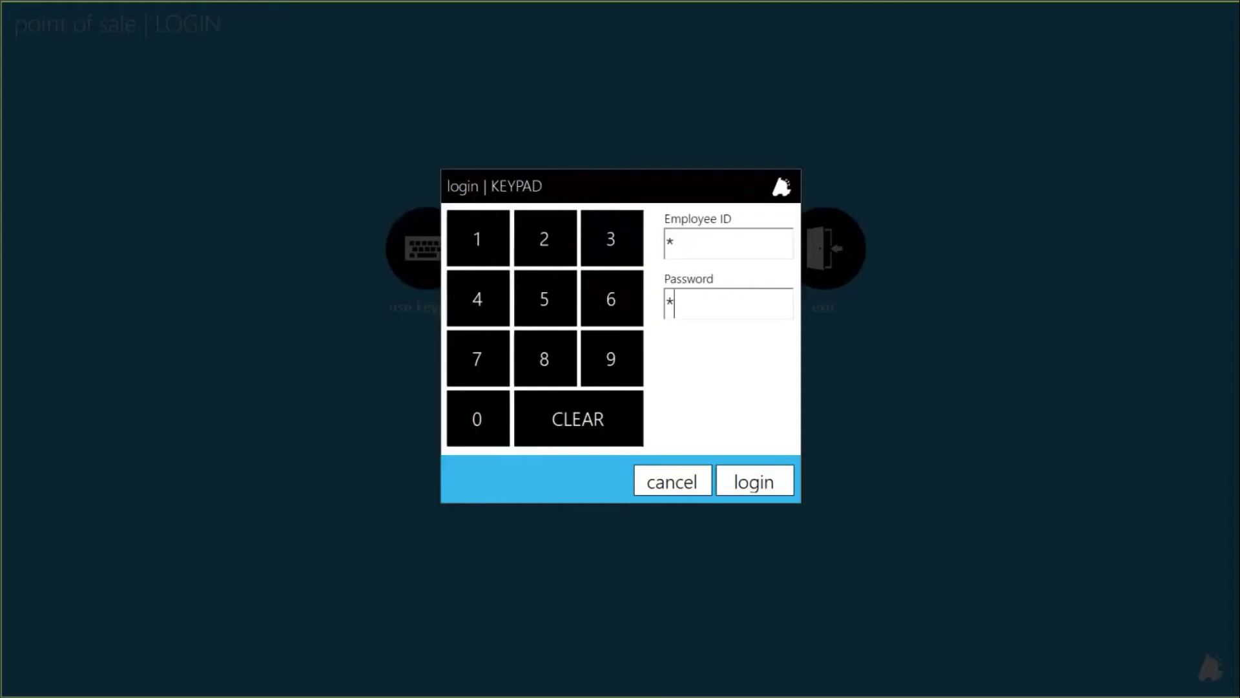
pyautogui.press('Return')
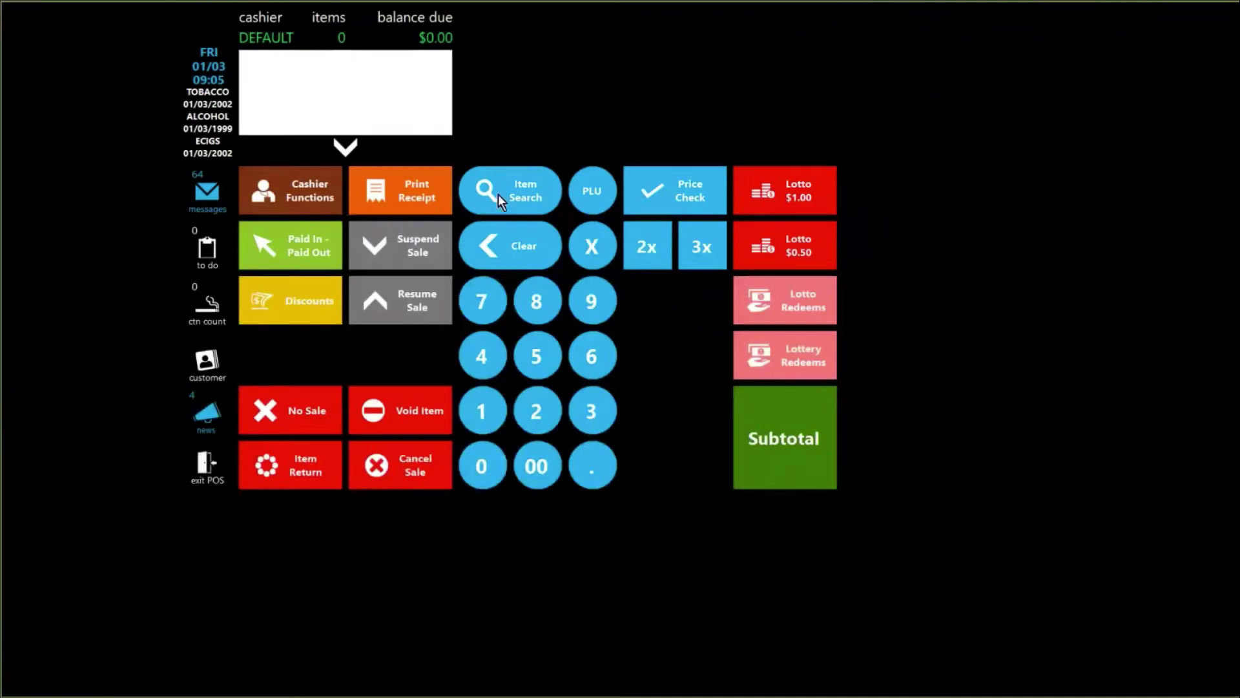
# Add MARLBORO SMOOTH BX to the sale via item search 'marl' and confirm the customer's age.
pyautogui.click(498, 194)
pyautogui.write('marl')
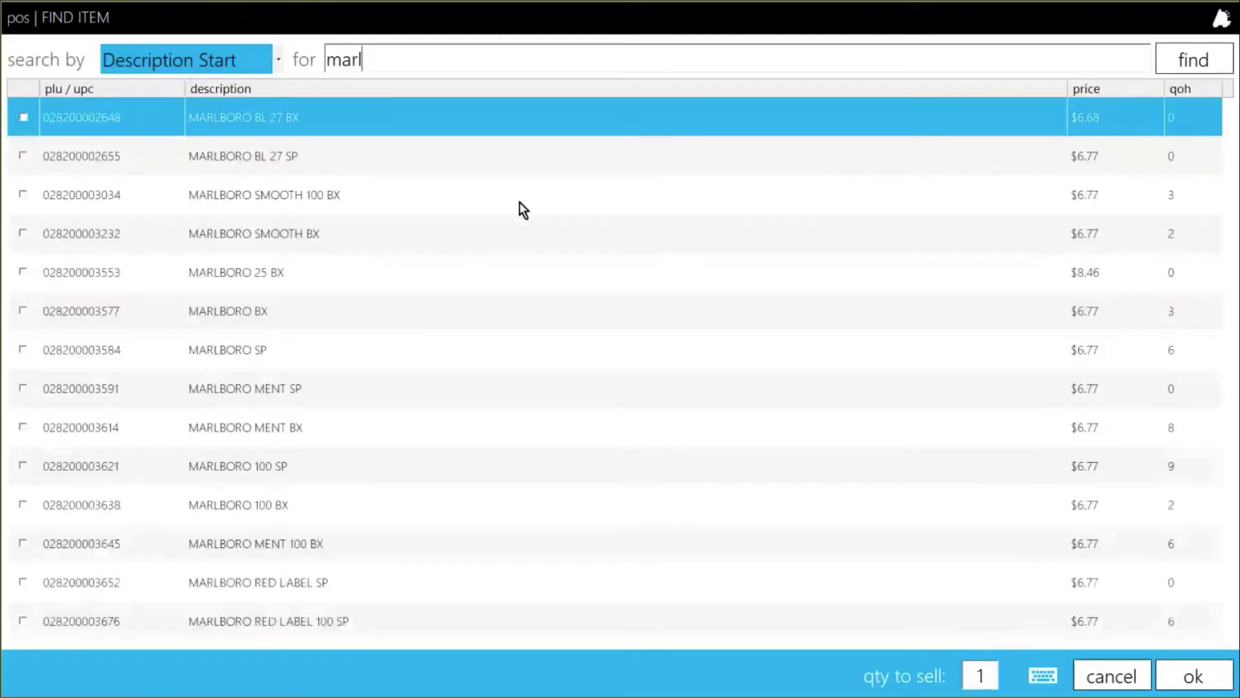
pyautogui.click(456, 230)
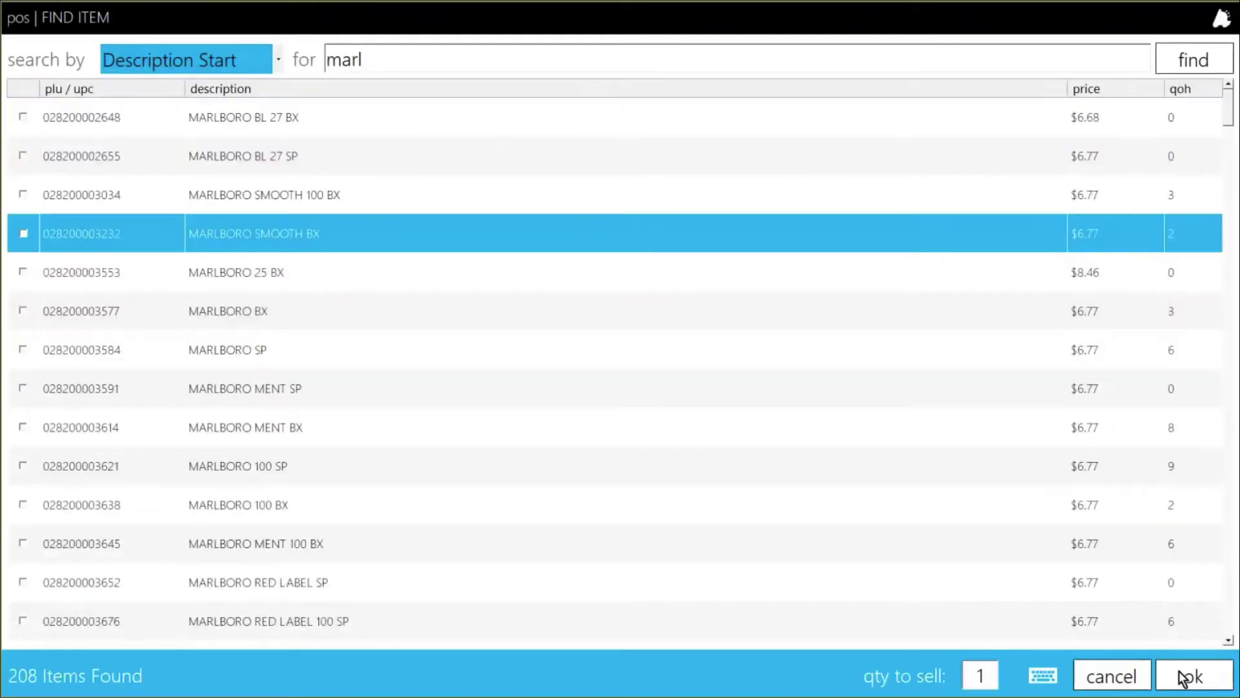
pyautogui.click(1182, 678)
pyautogui.click(846, 287)
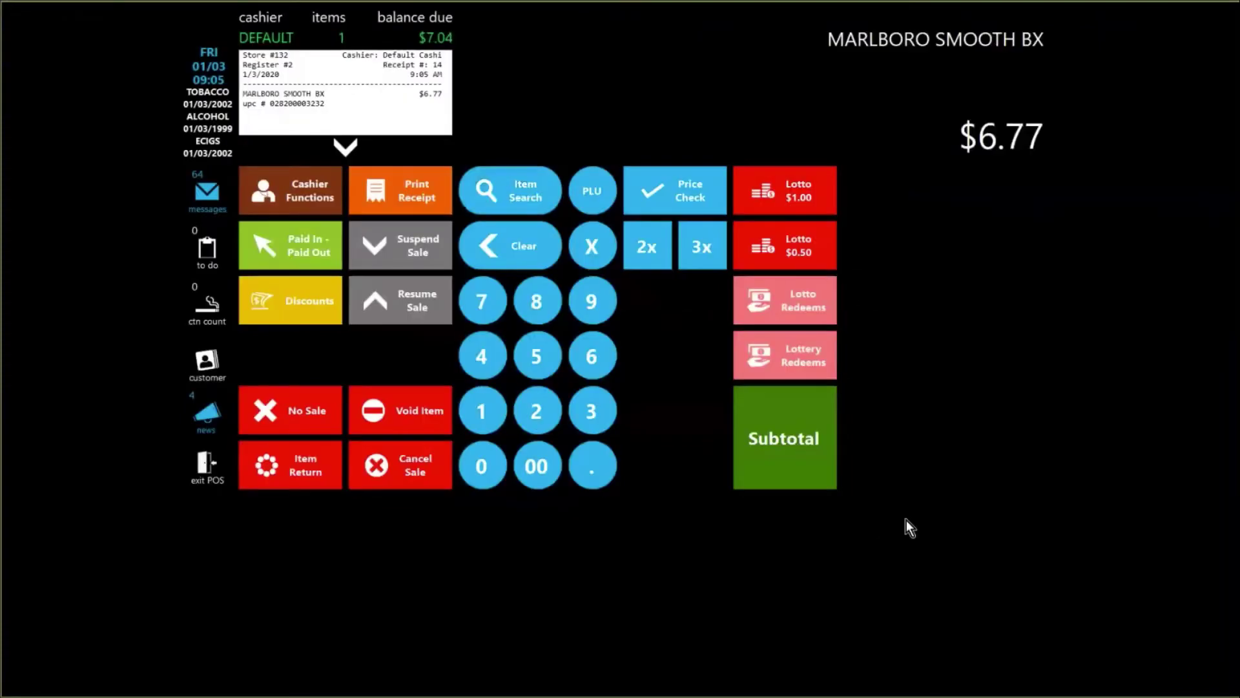
# Pay the sale with exactly $7.04 cash, then switch to FasTrax Director.
pyautogui.click(788, 418)
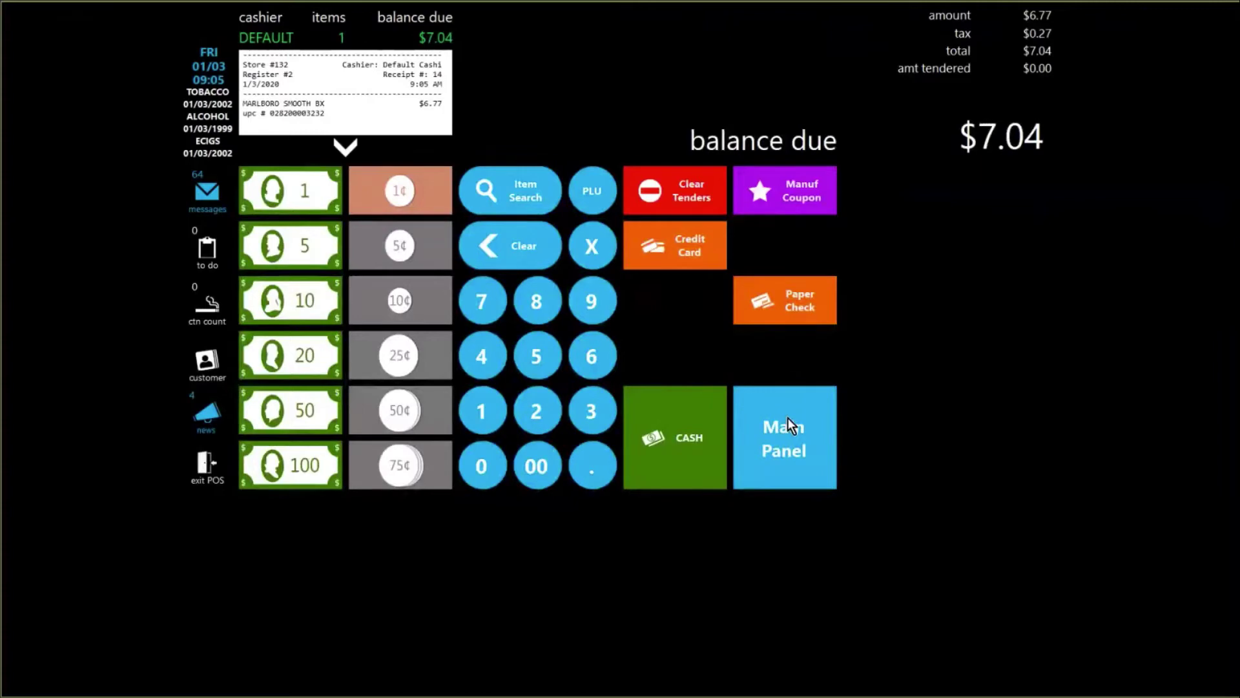
pyautogui.click(674, 432)
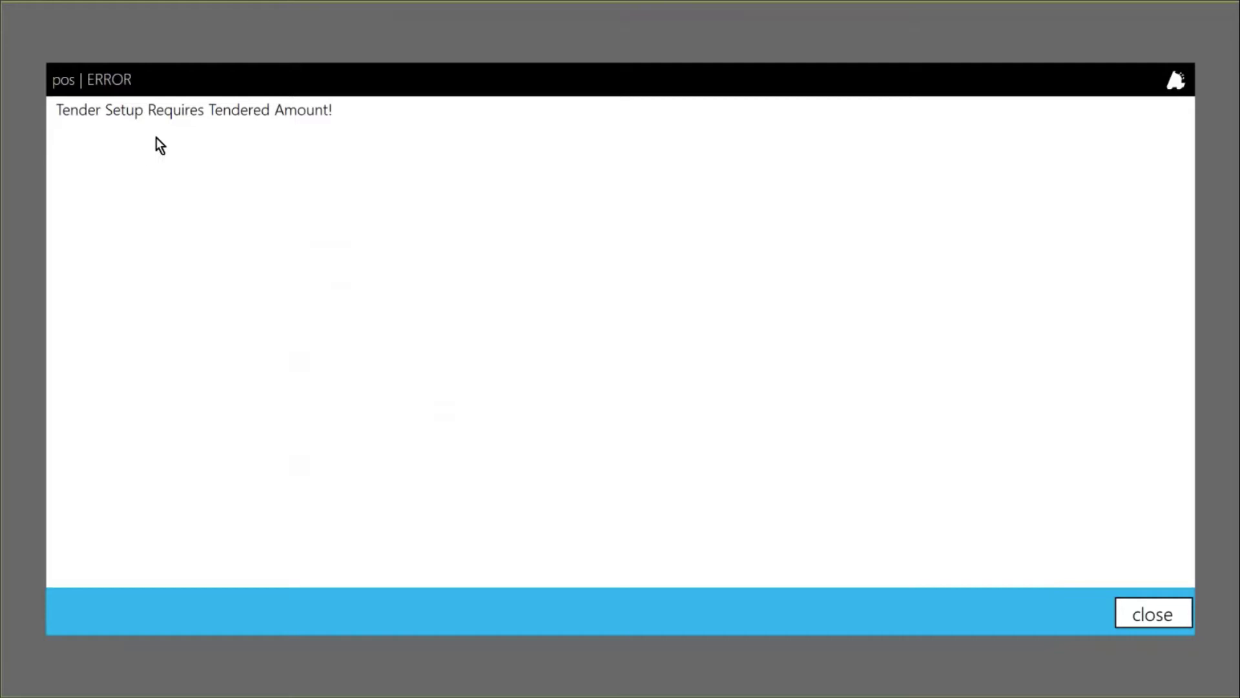
pyautogui.click(1156, 619)
pyautogui.click(481, 301)
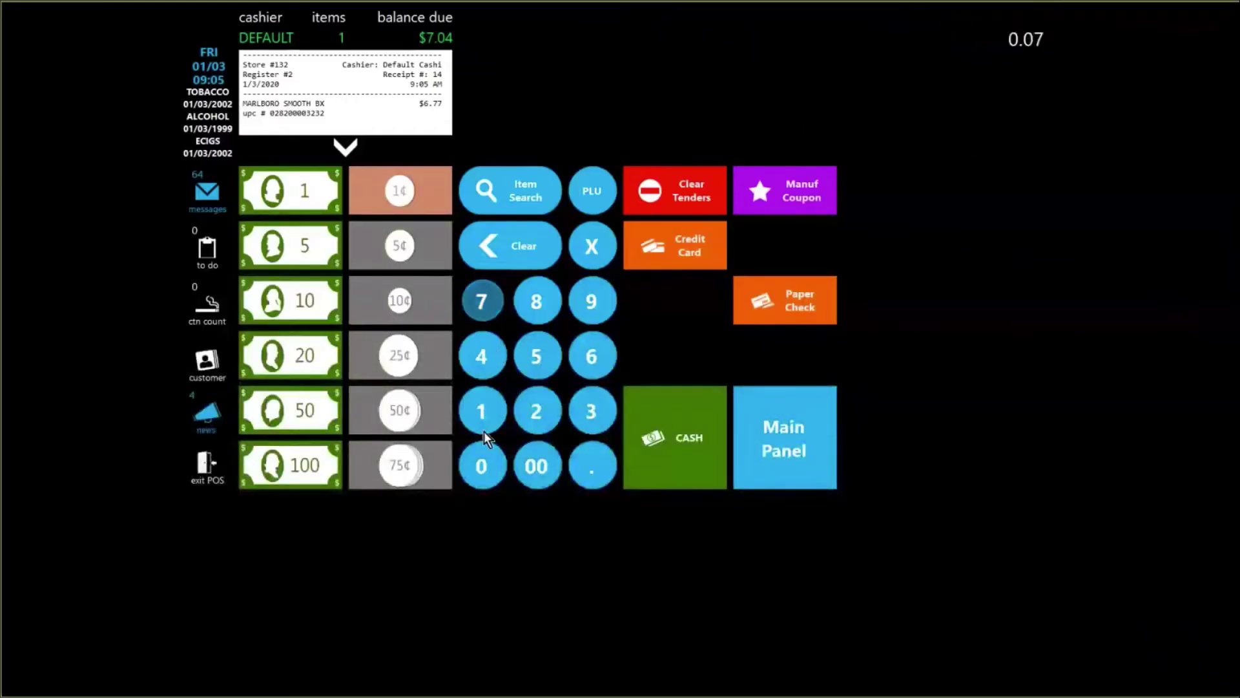
pyautogui.click(482, 366)
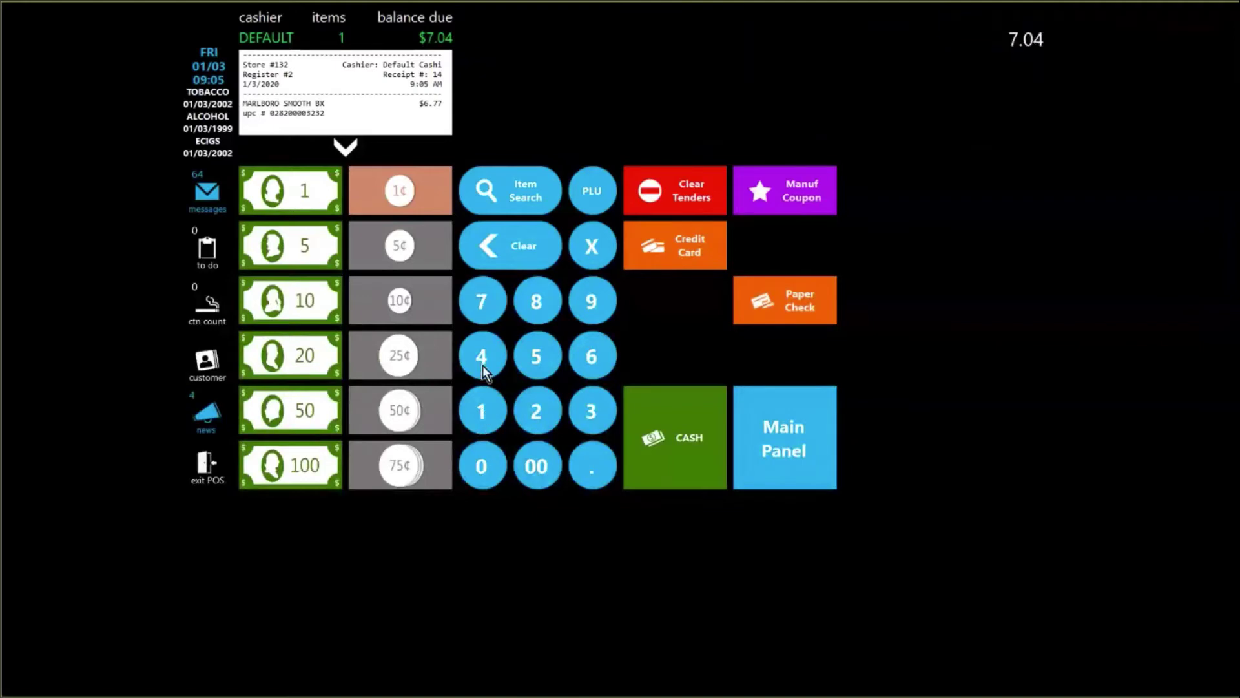
pyautogui.click(671, 425)
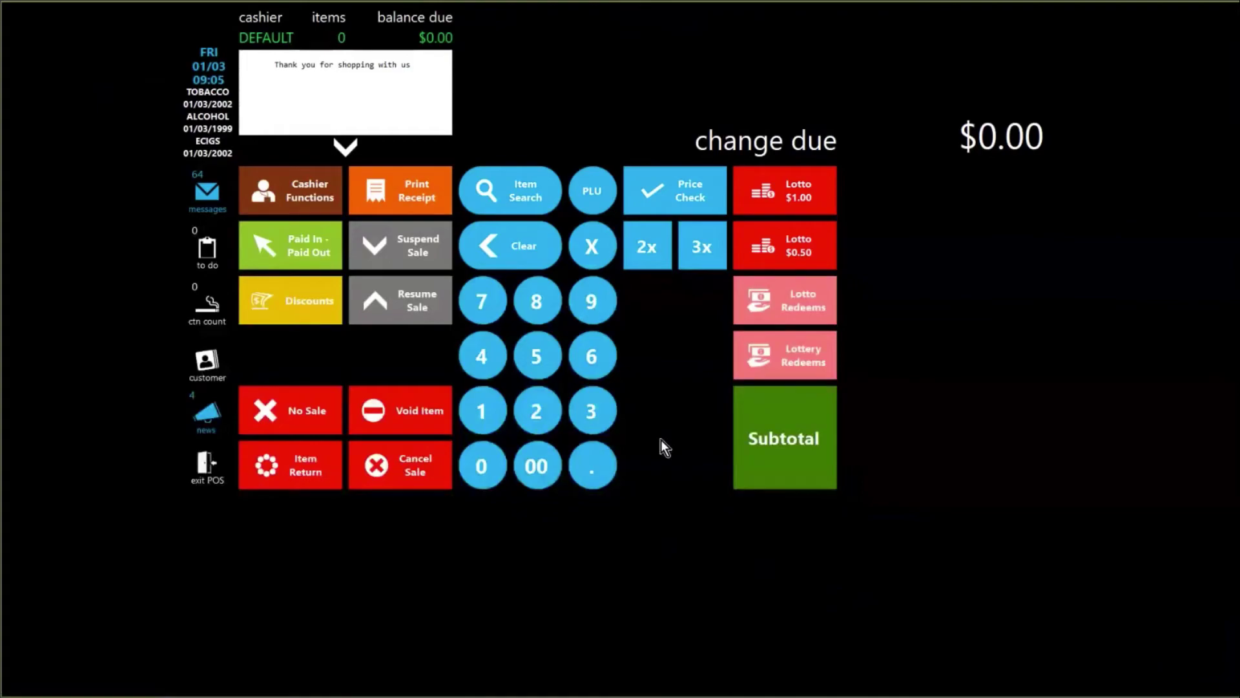
pyautogui.hotkey('alt', 'Tab')
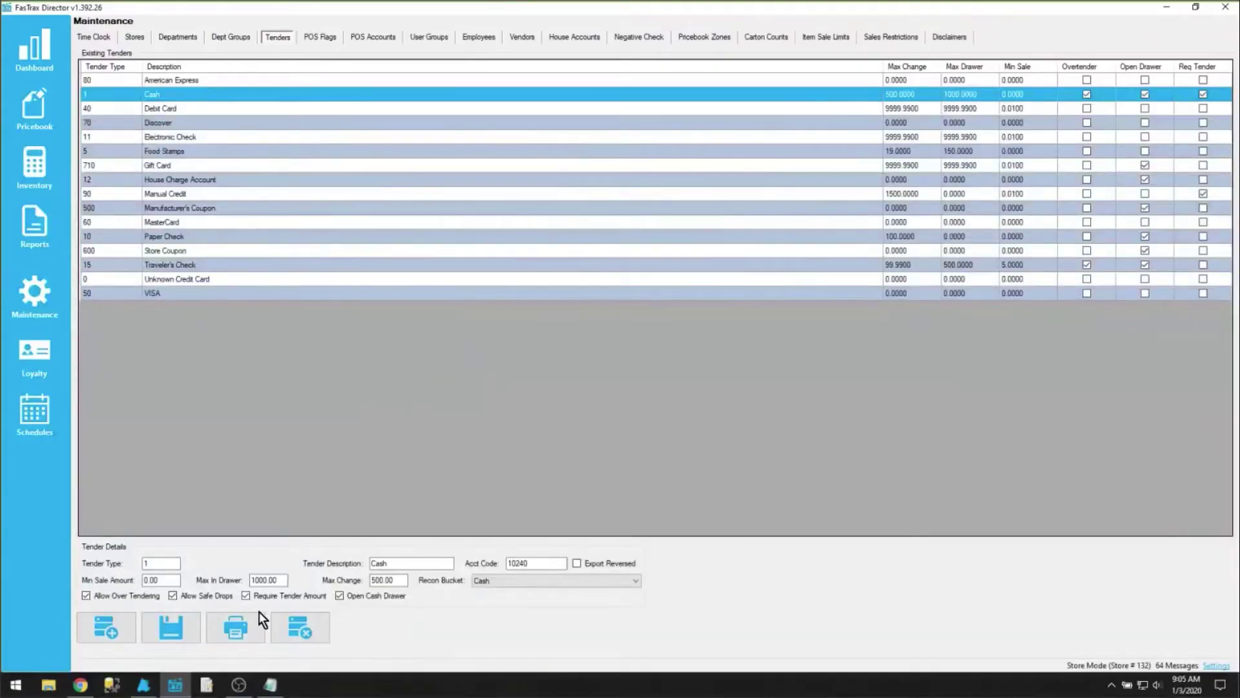
# Save the Cash tender with Require Tender Amount unchecked and return to the POS.
pyautogui.click(164, 634)
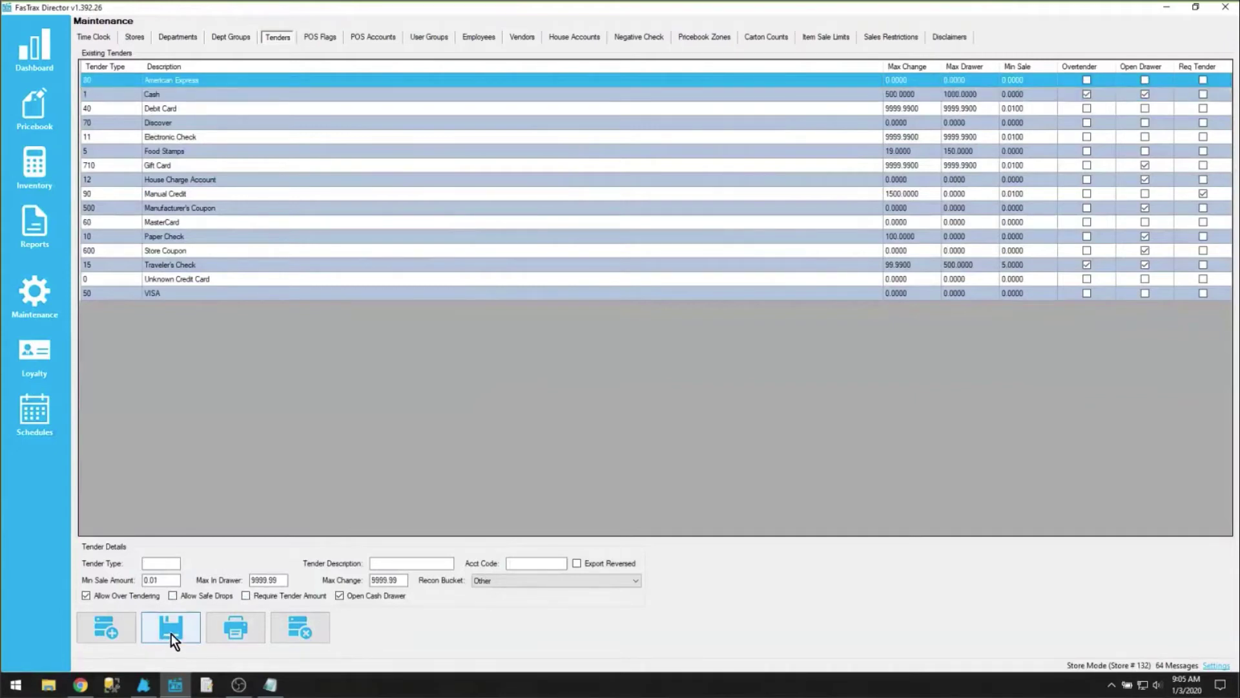
pyautogui.hotkey('alt', 'Tab')
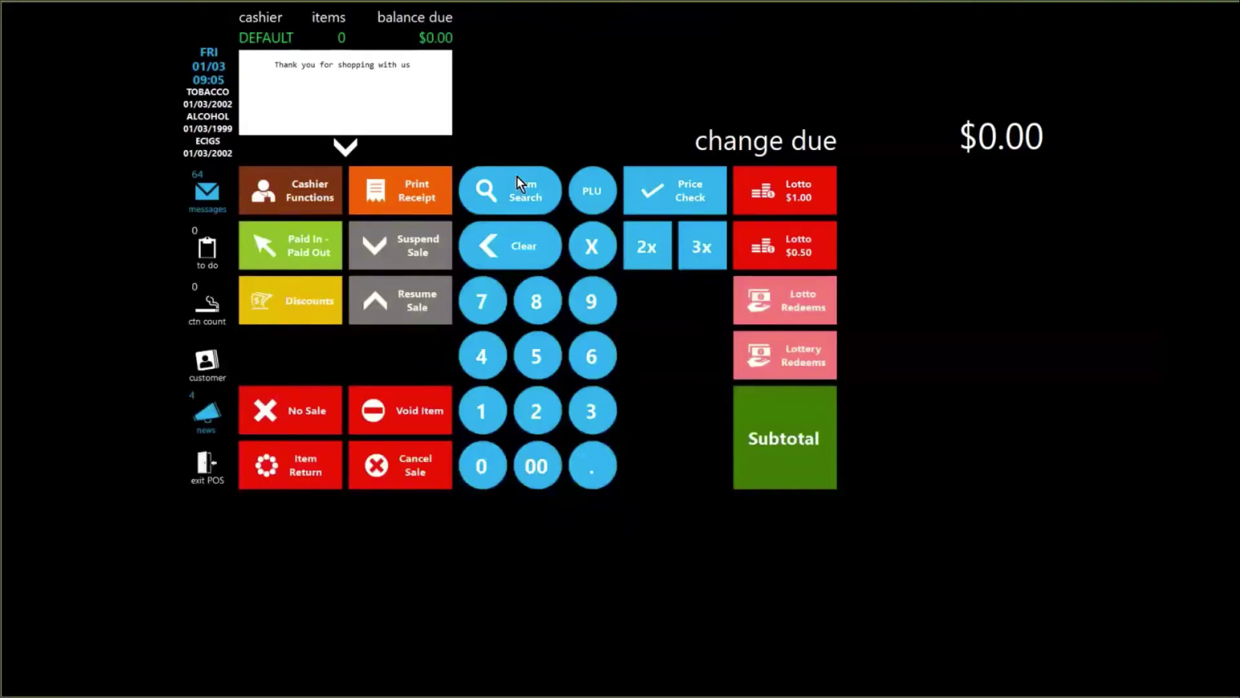
# Add MARLBORO SMOOTH 100 BX via item search 'marl' and confirm the customer's age.
pyautogui.click(517, 176)
pyautogui.write('marl')
pyautogui.press('Return')
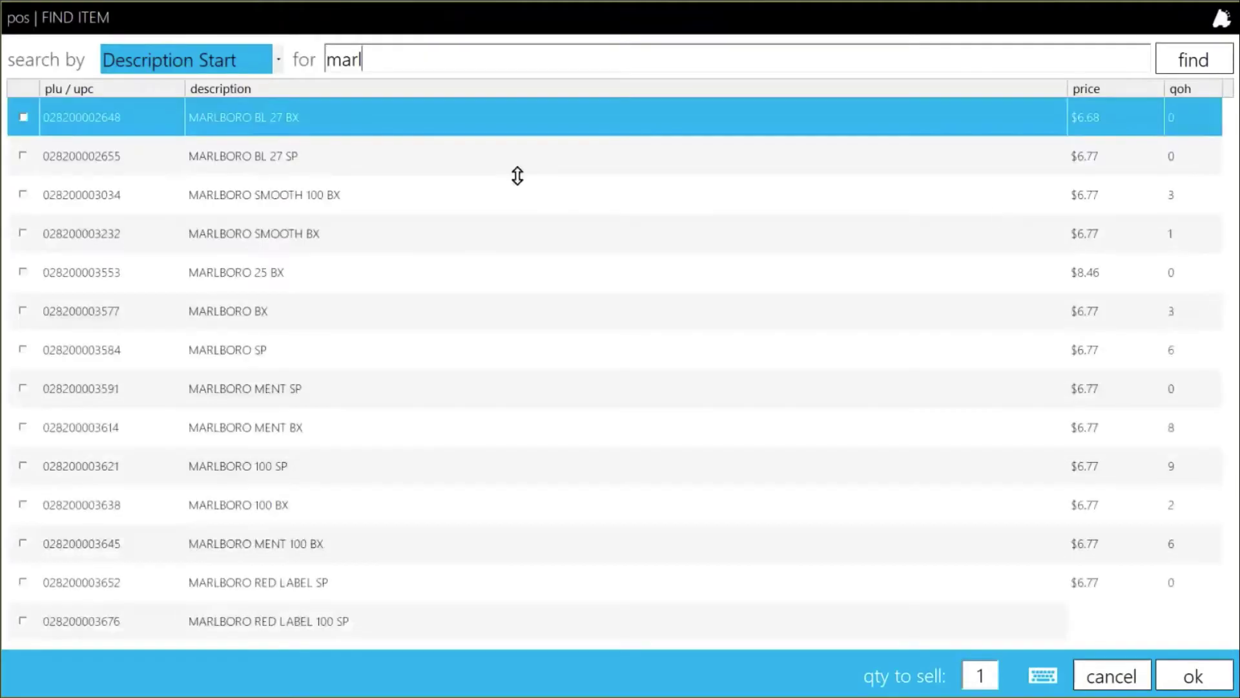
pyautogui.click(997, 209)
pyautogui.click(1192, 677)
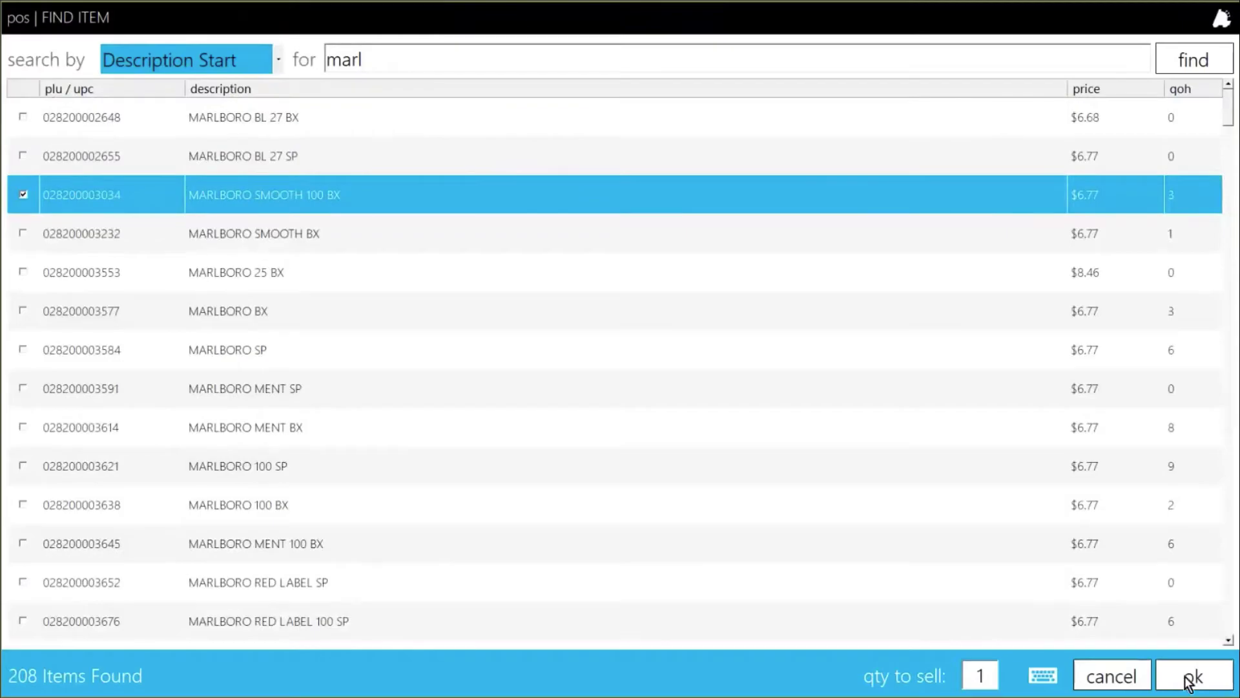
pyautogui.click(850, 288)
# Pay the $7.04 balance in cash without entering an amount, then switch to Director.
pyautogui.click(808, 443)
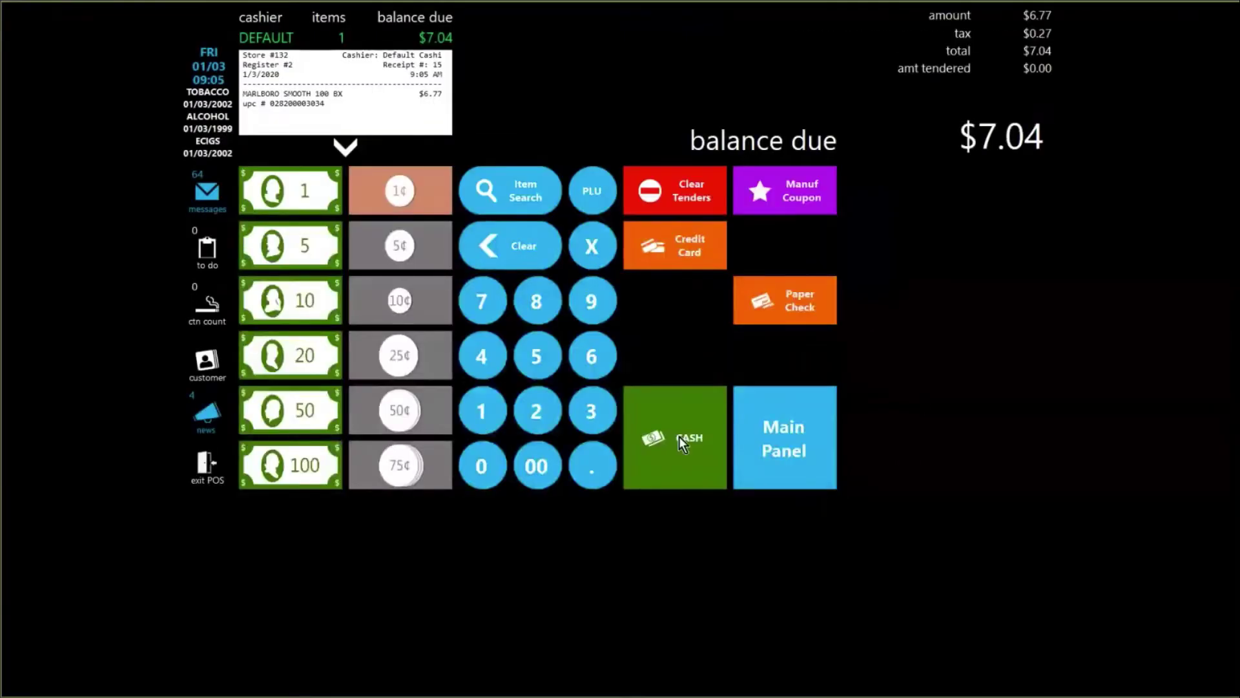
pyautogui.click(680, 437)
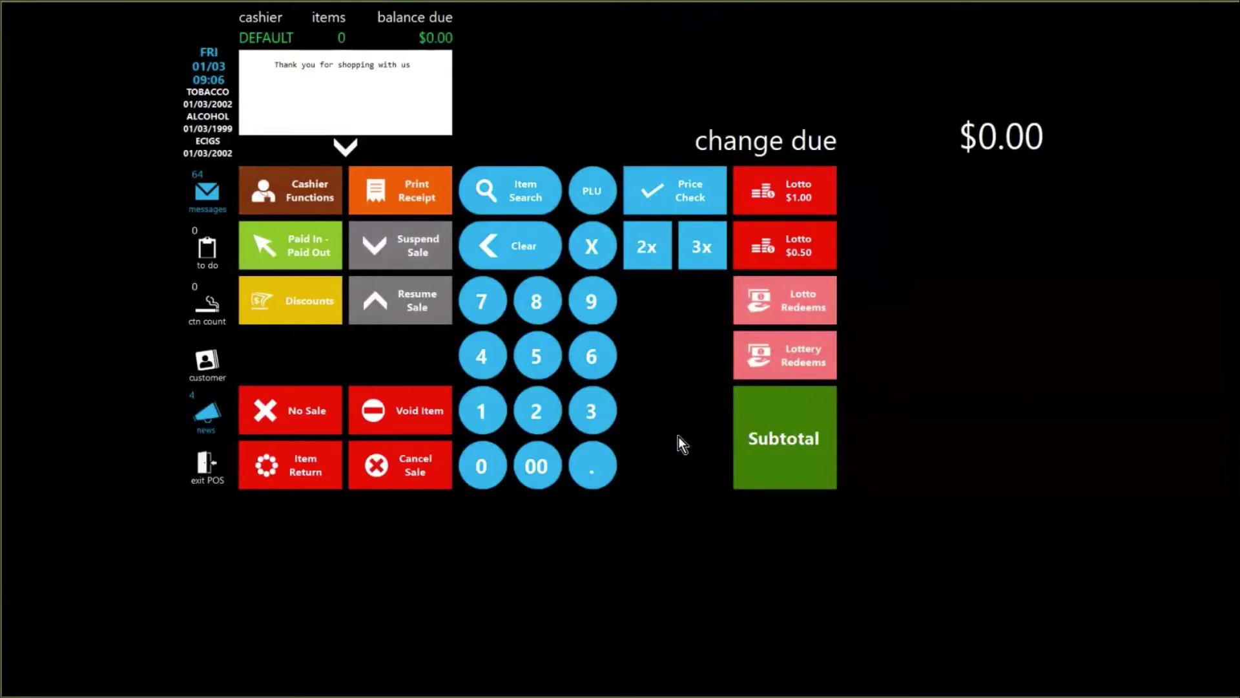
pyautogui.hotkey('alt', 'Tab')
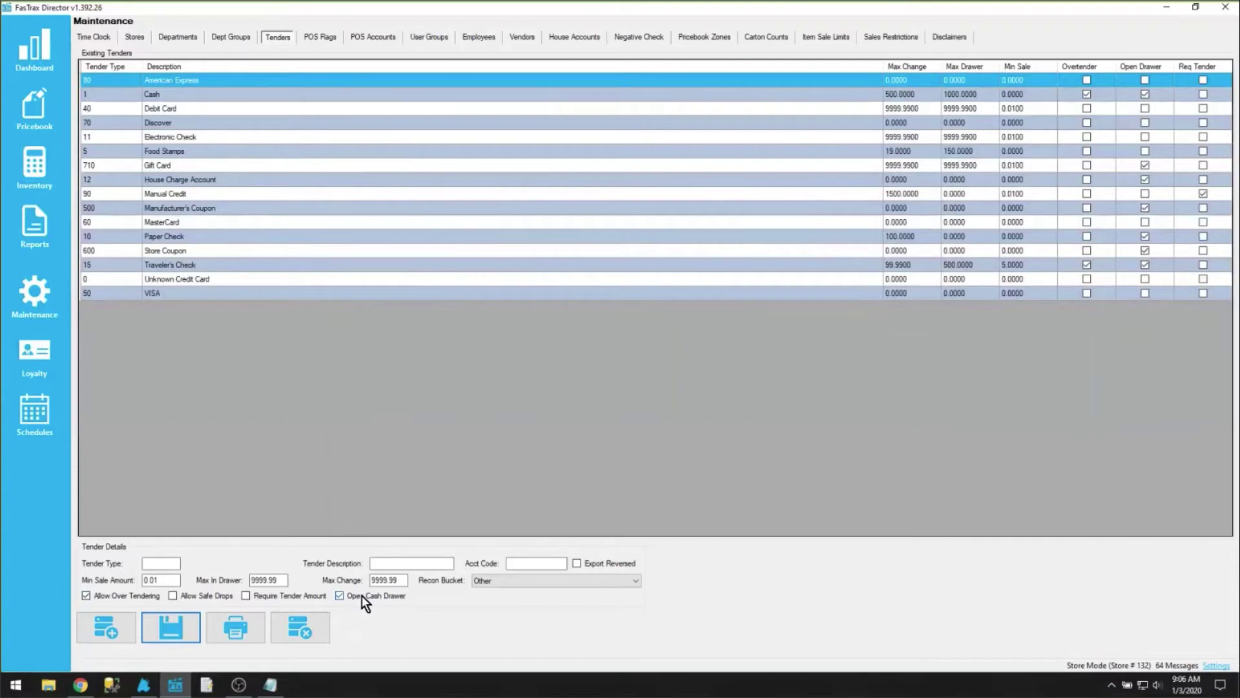
# Bring the FasTrax POS register to the front from the taskbar.
pyautogui.click(143, 685)
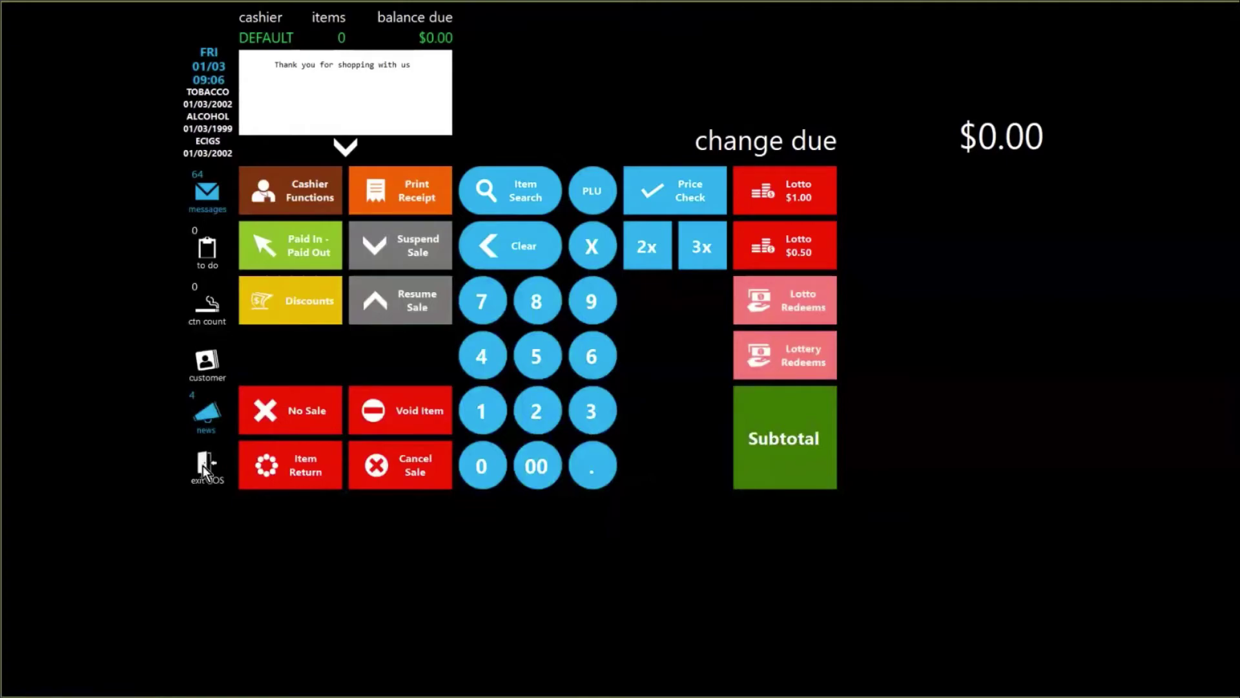
# Leave the register and open the Subtotal panel in the POS Button Editor via actions > settings.
pyautogui.click(206, 468)
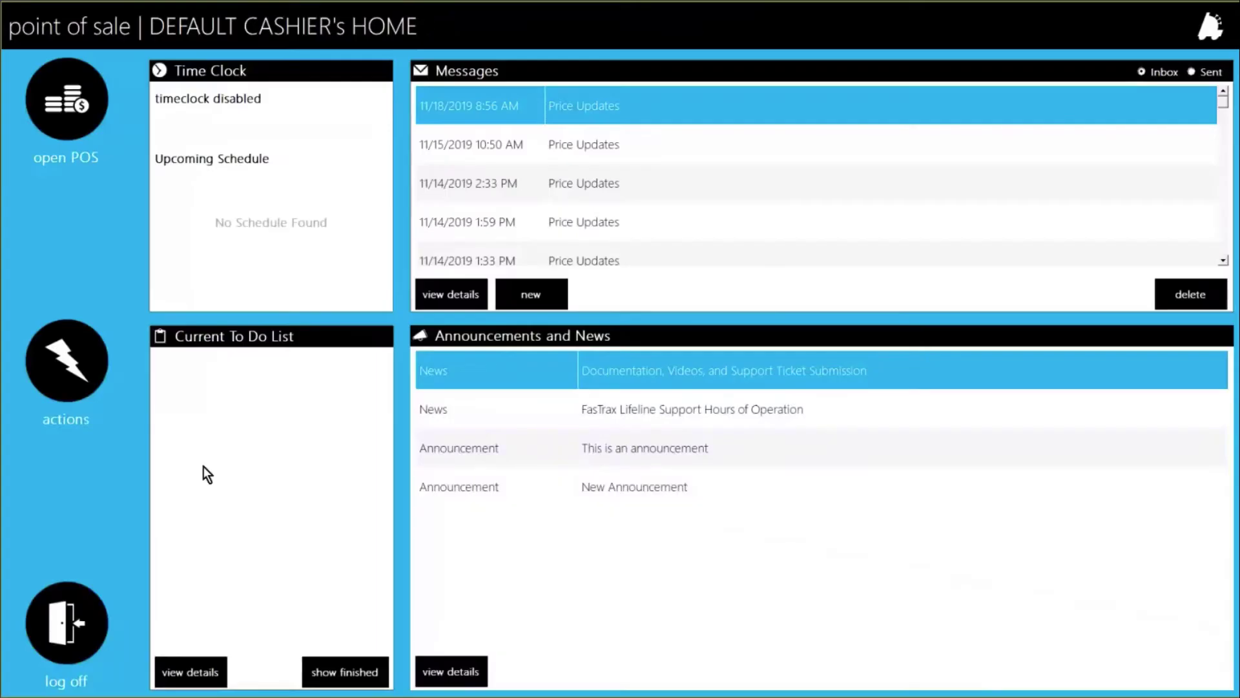
pyautogui.click(75, 354)
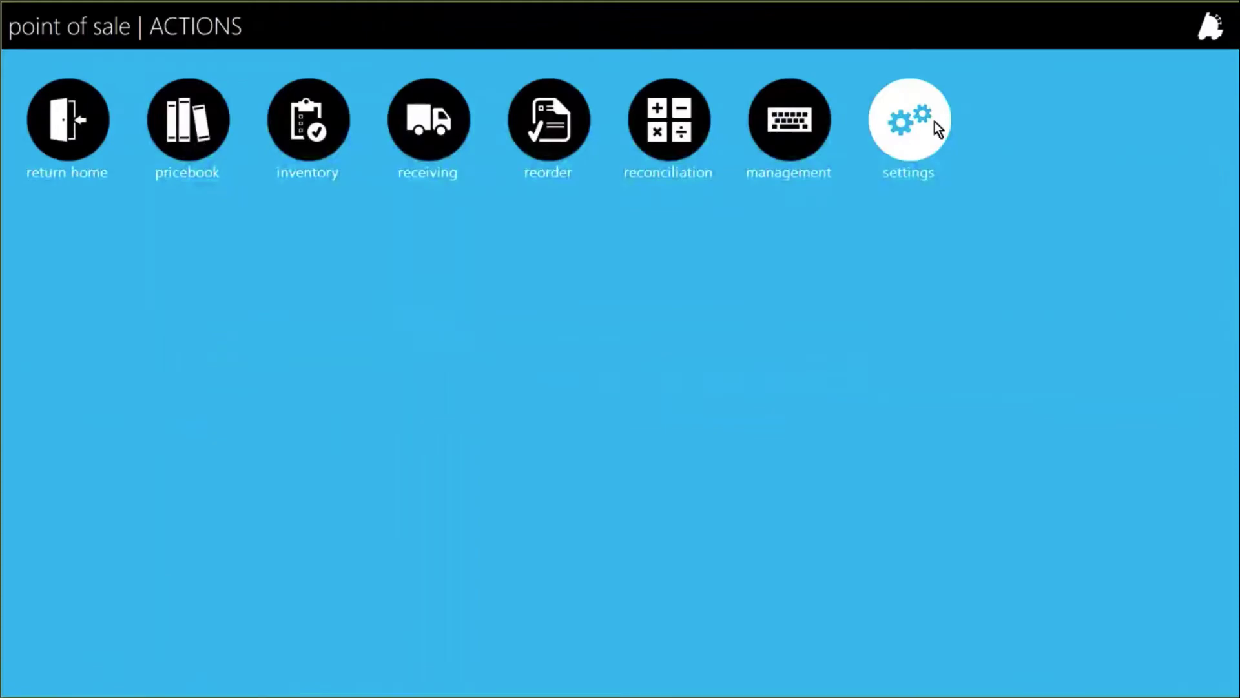
pyautogui.click(935, 121)
pyautogui.click(534, 315)
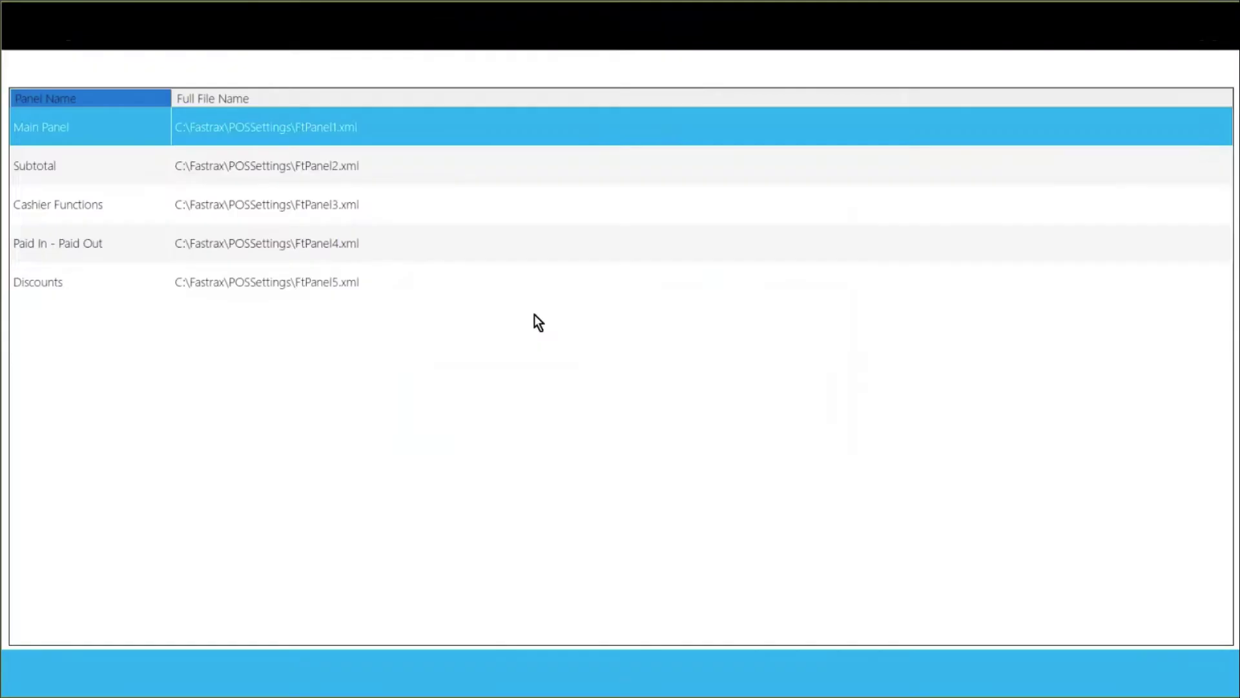
pyautogui.click(391, 169)
pyautogui.doubleClick(391, 169)
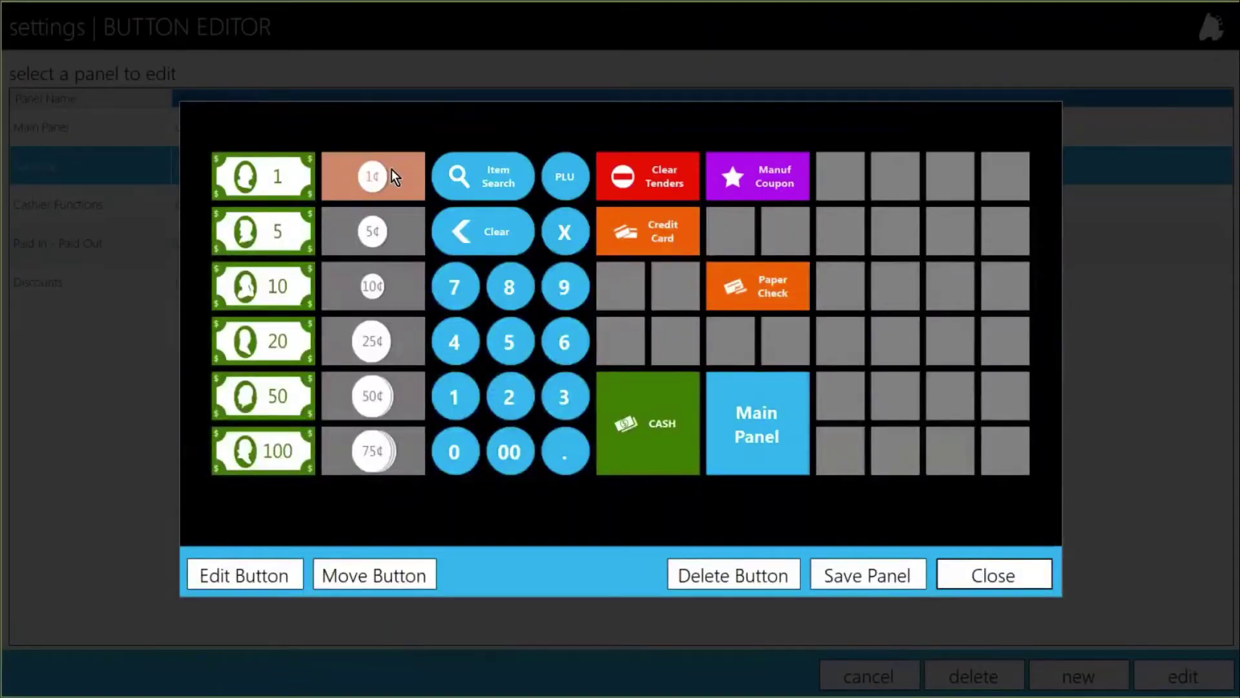
# Make the empty slot beside Credit Card a Medium-size Tender button.
pyautogui.click(722, 228)
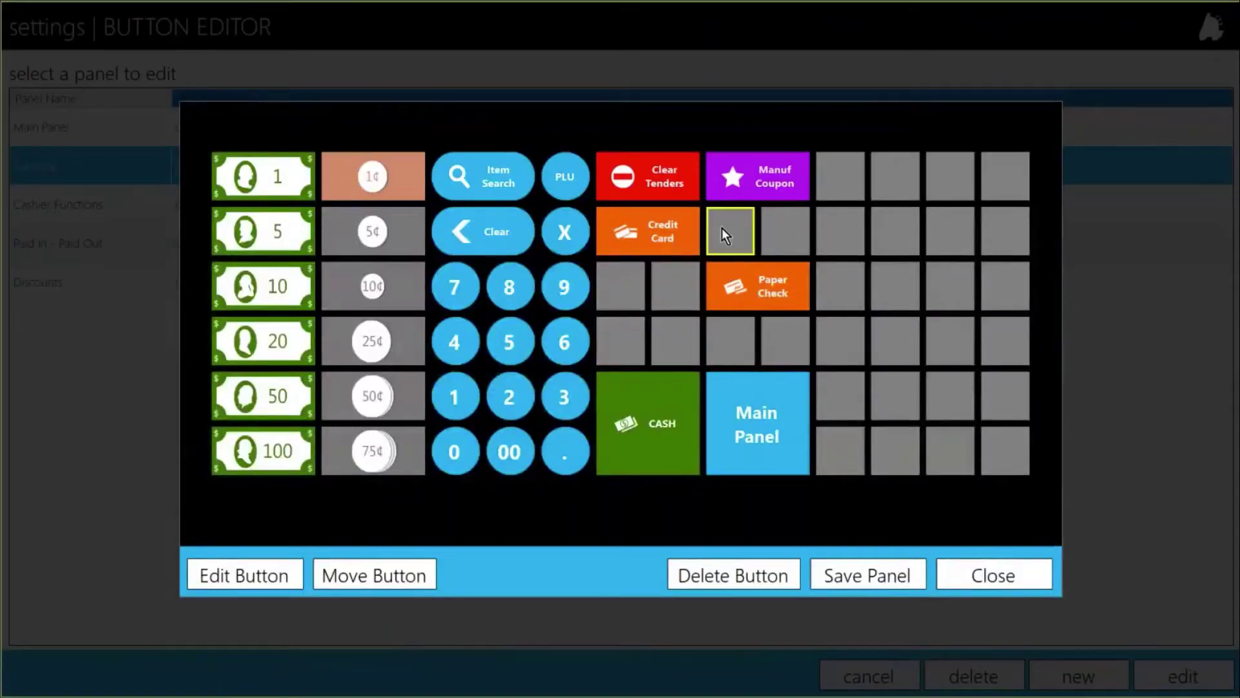
pyautogui.click(238, 579)
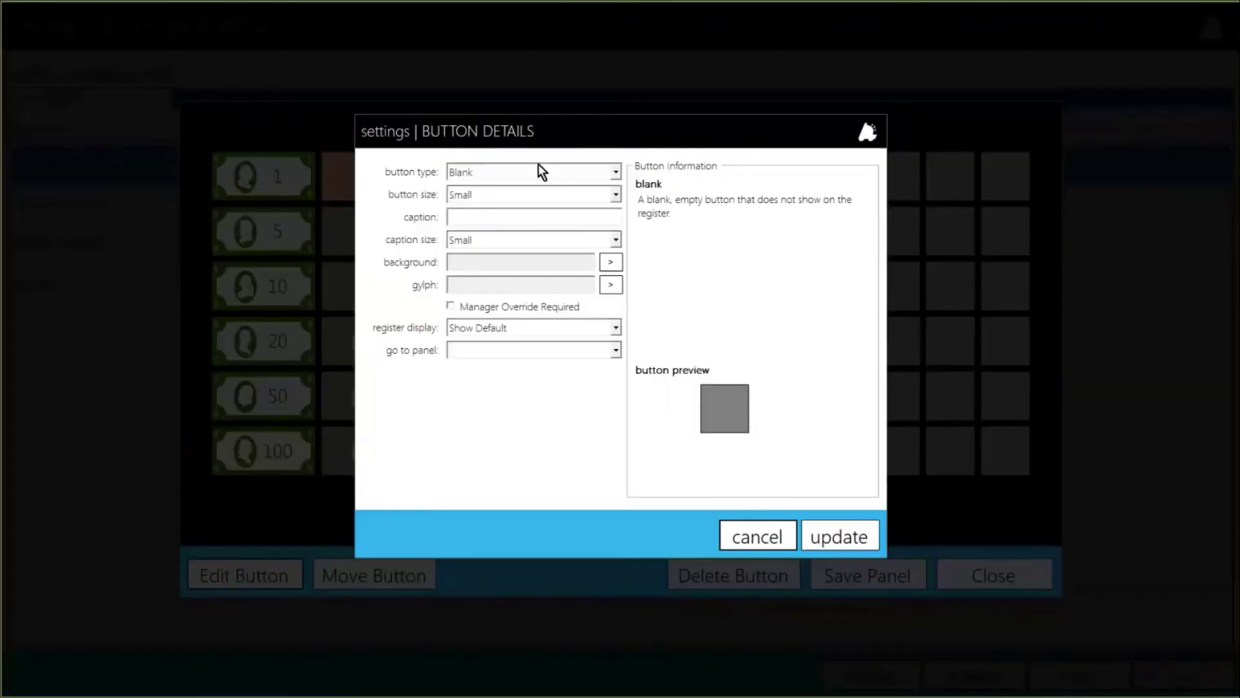
pyautogui.click(546, 173)
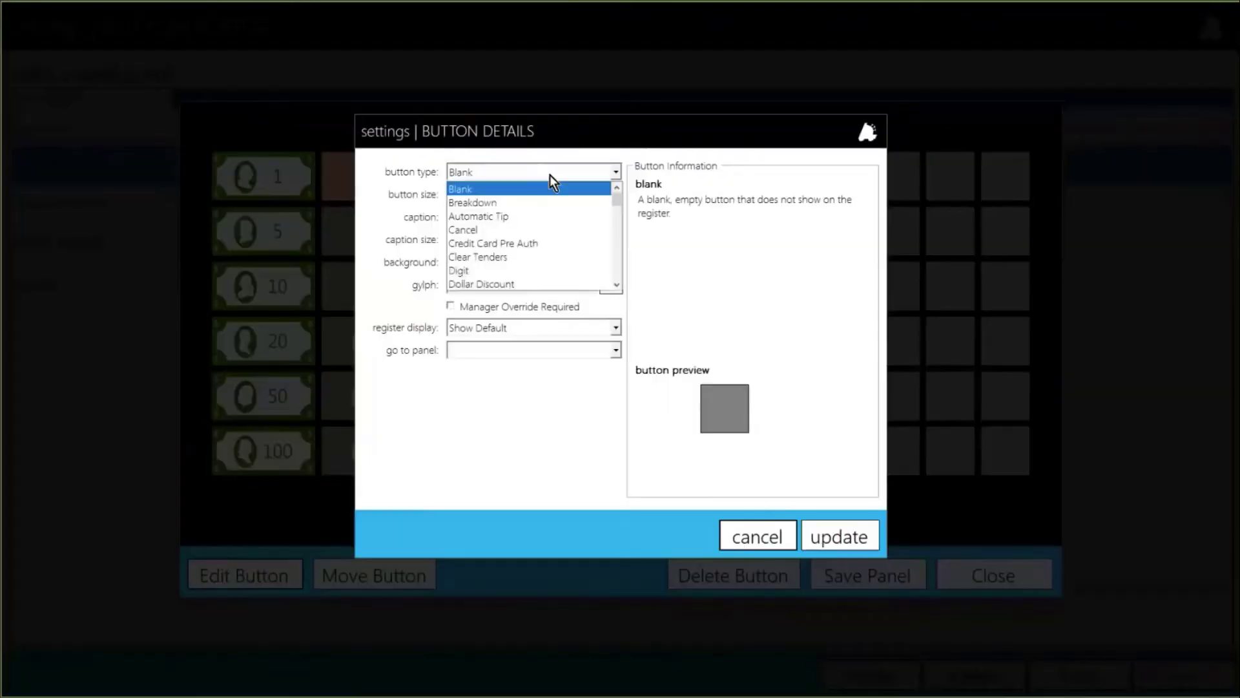
pyautogui.moveTo(617, 203); pyautogui.dragTo(612, 269)
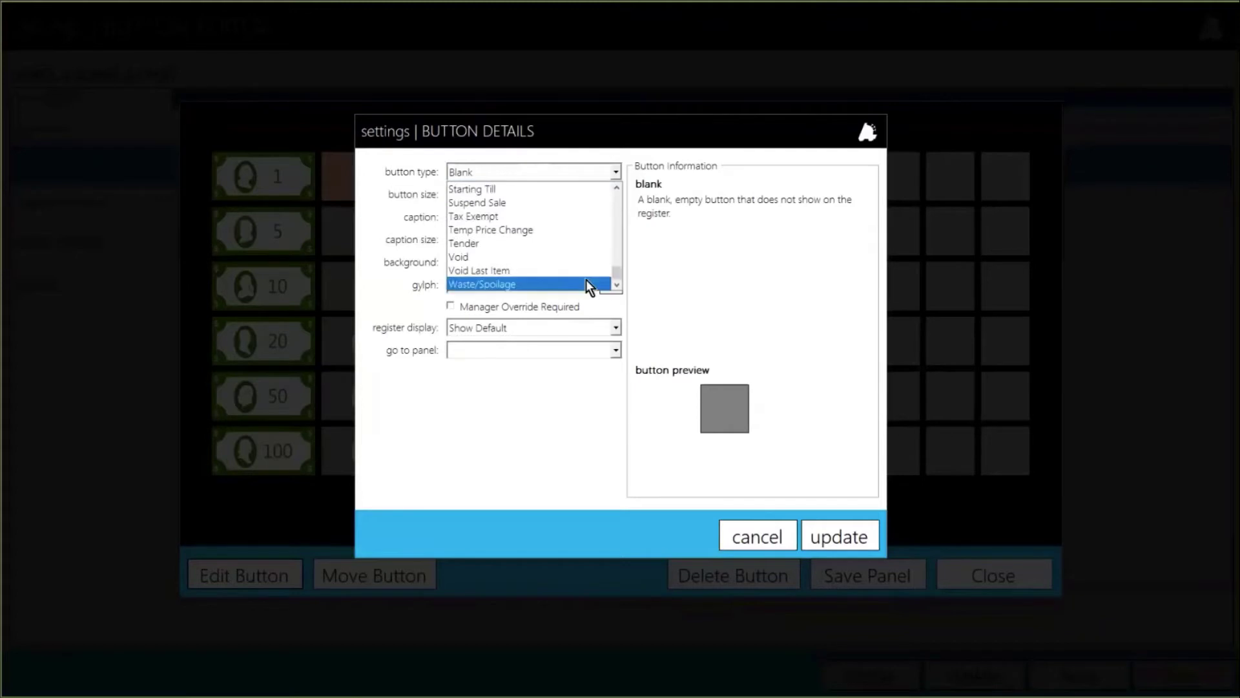
pyautogui.click(529, 246)
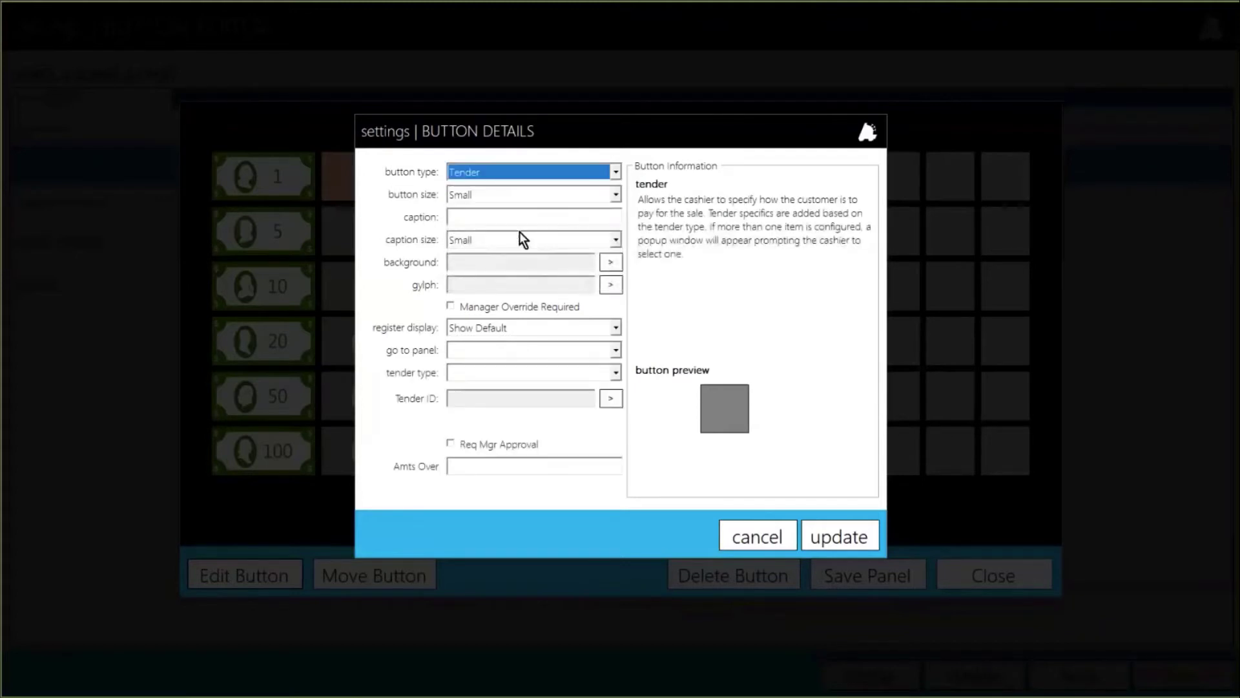
pyautogui.click(496, 190)
pyautogui.click(487, 222)
# Give the button the caption 'caption', a pink background and a ThumbsUp glyph.
pyautogui.click(485, 221)
pyautogui.write('caption')
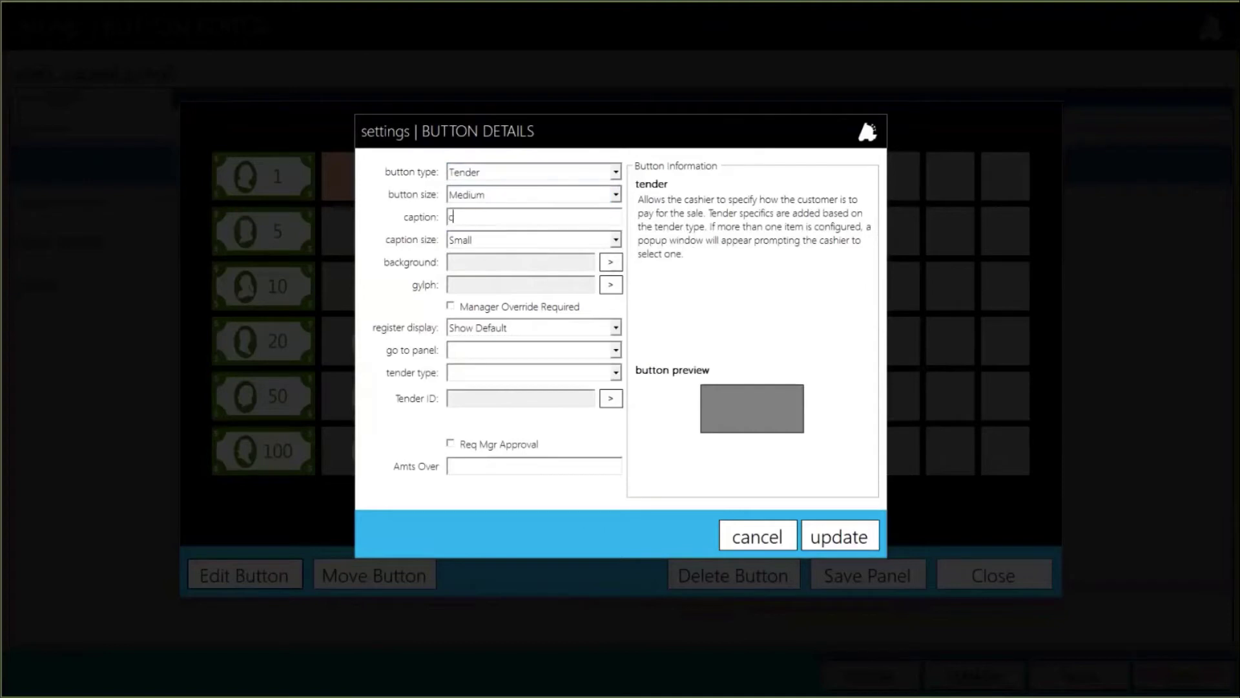
pyautogui.click(611, 264)
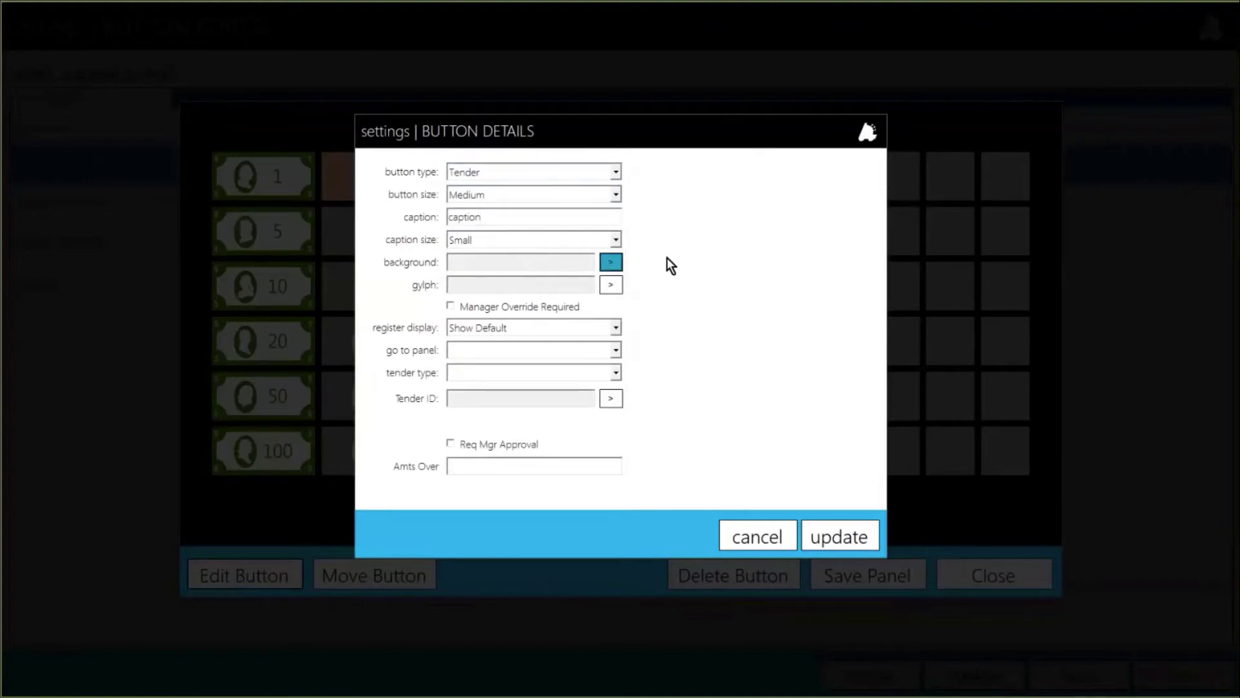
pyautogui.click(769, 256)
pyautogui.click(615, 286)
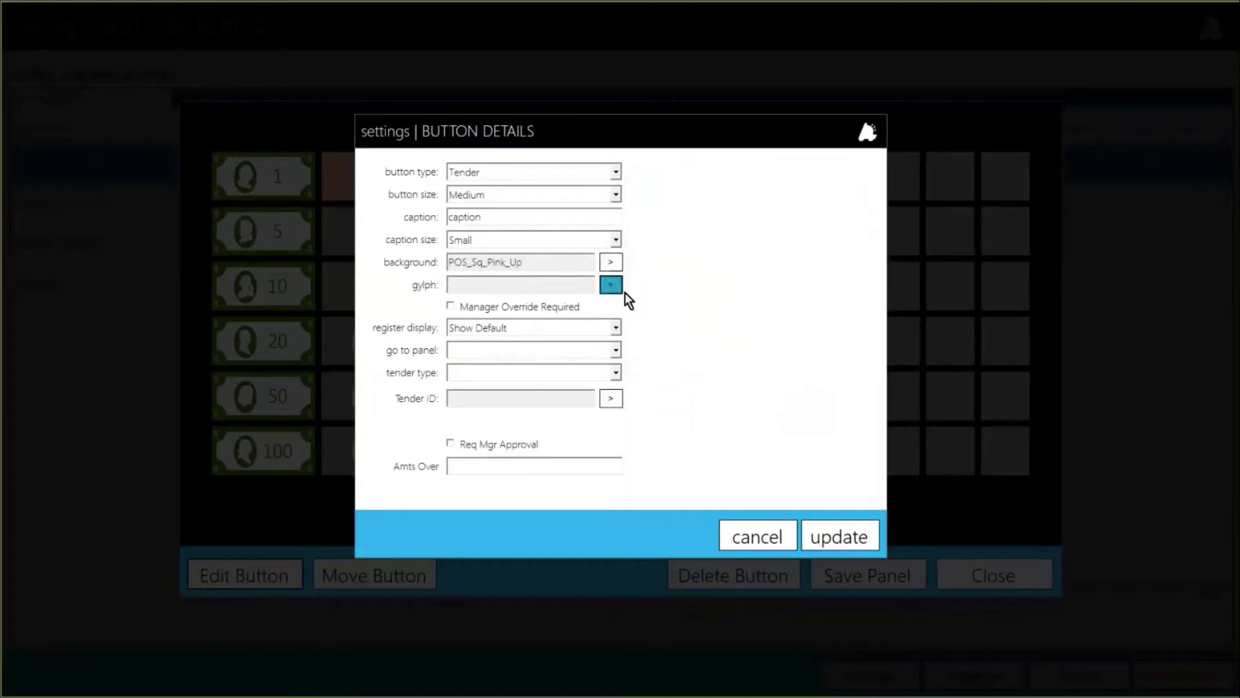
pyautogui.click(686, 411)
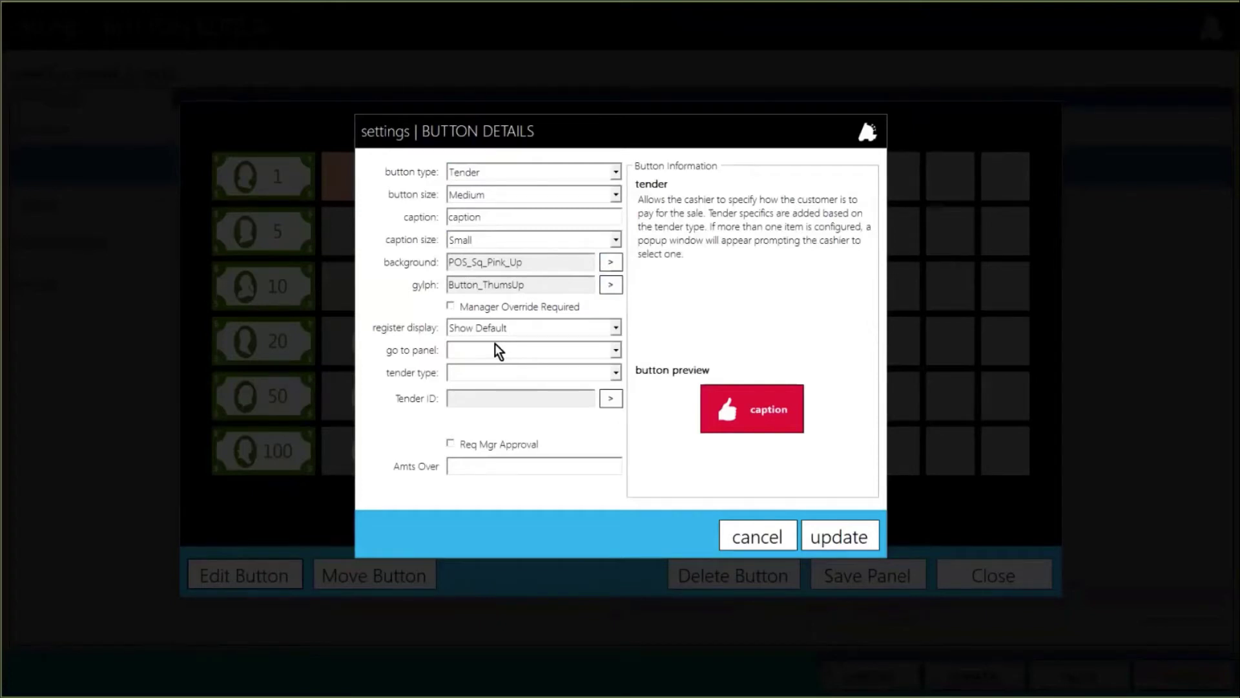
# Set the new button's tender type to Cash.
pyautogui.click(468, 373)
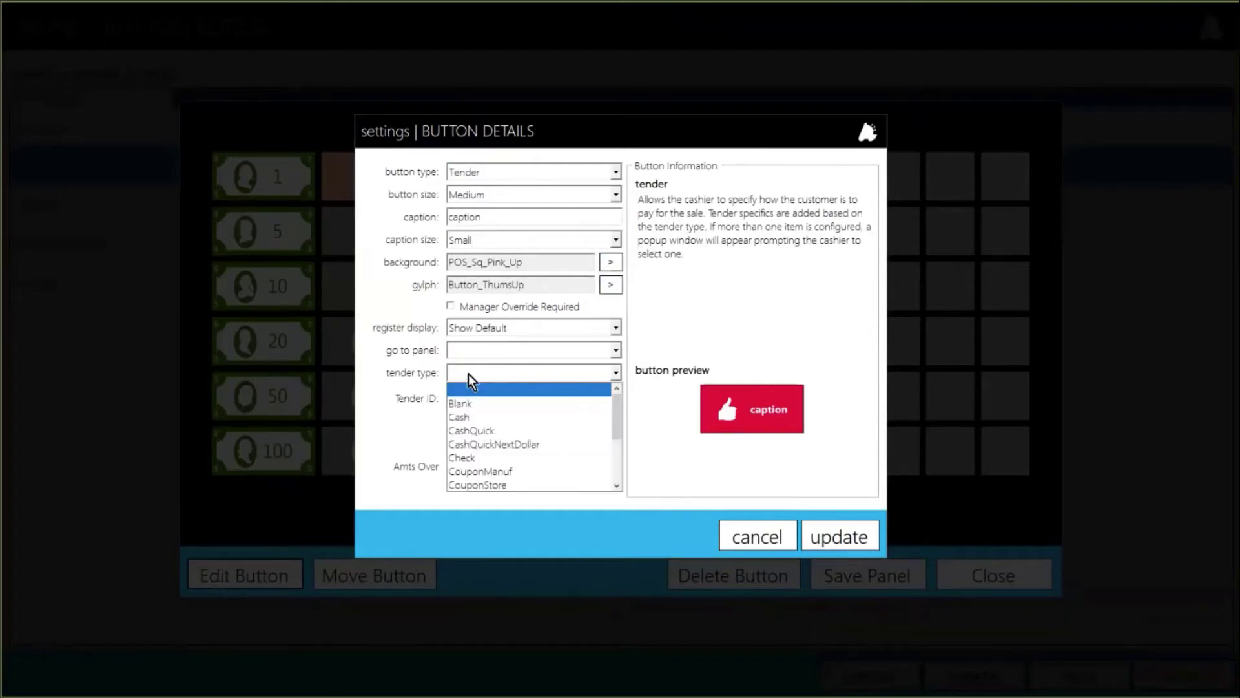
pyautogui.scroll(-2, 503, 417)
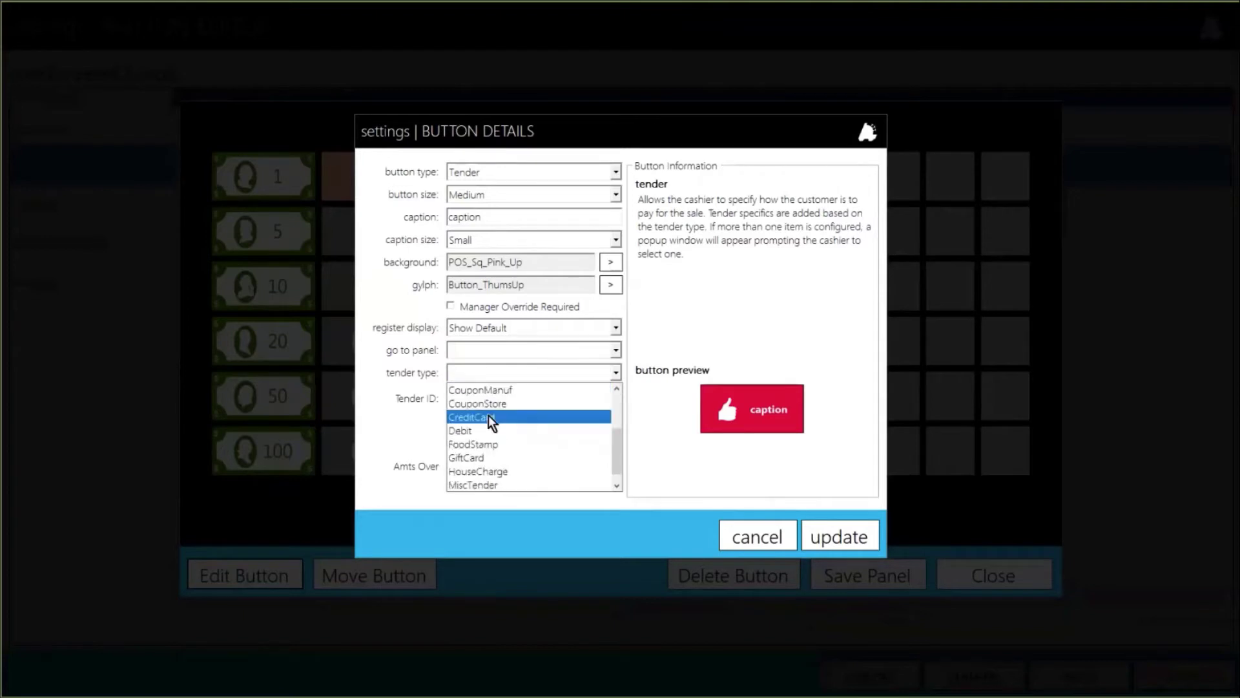
pyautogui.scroll(-1, 489, 418)
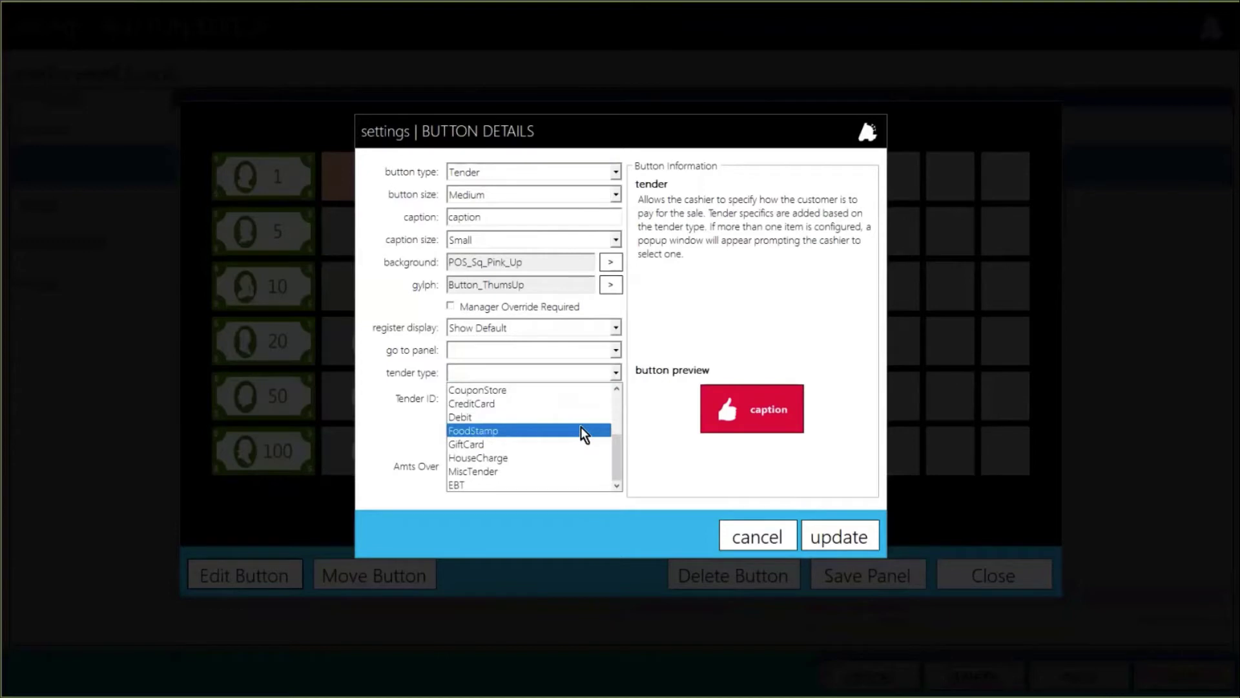
pyautogui.click(547, 372)
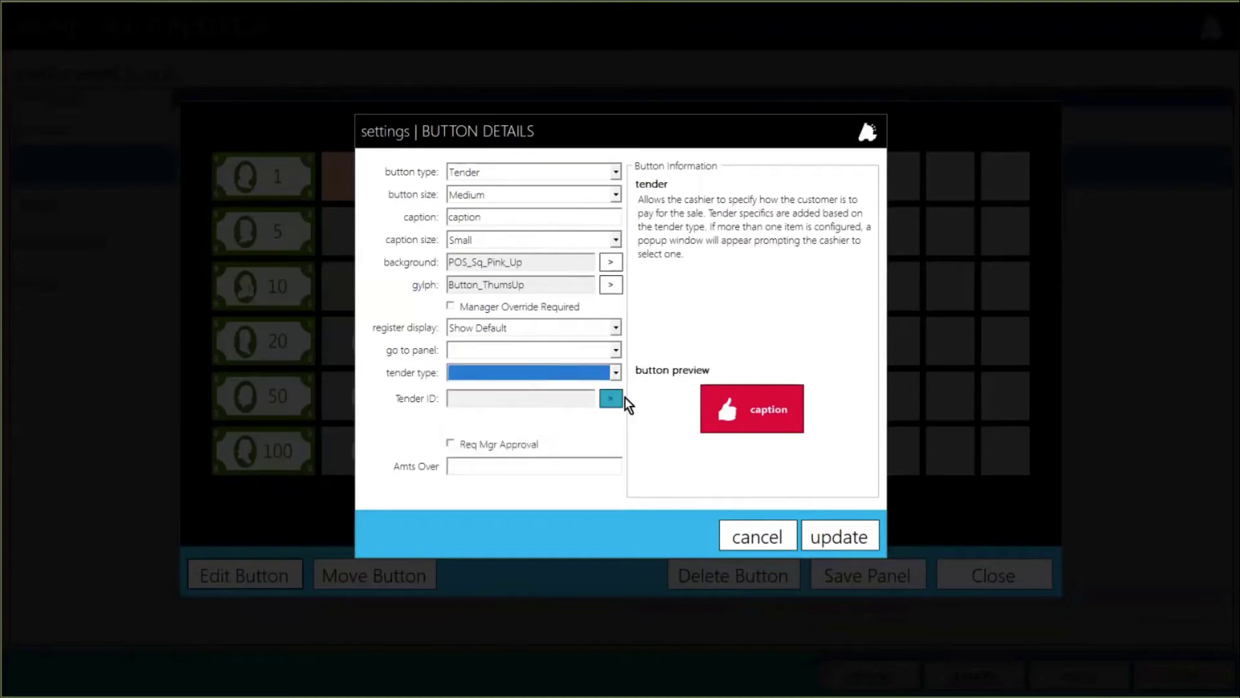
pyautogui.click(591, 377)
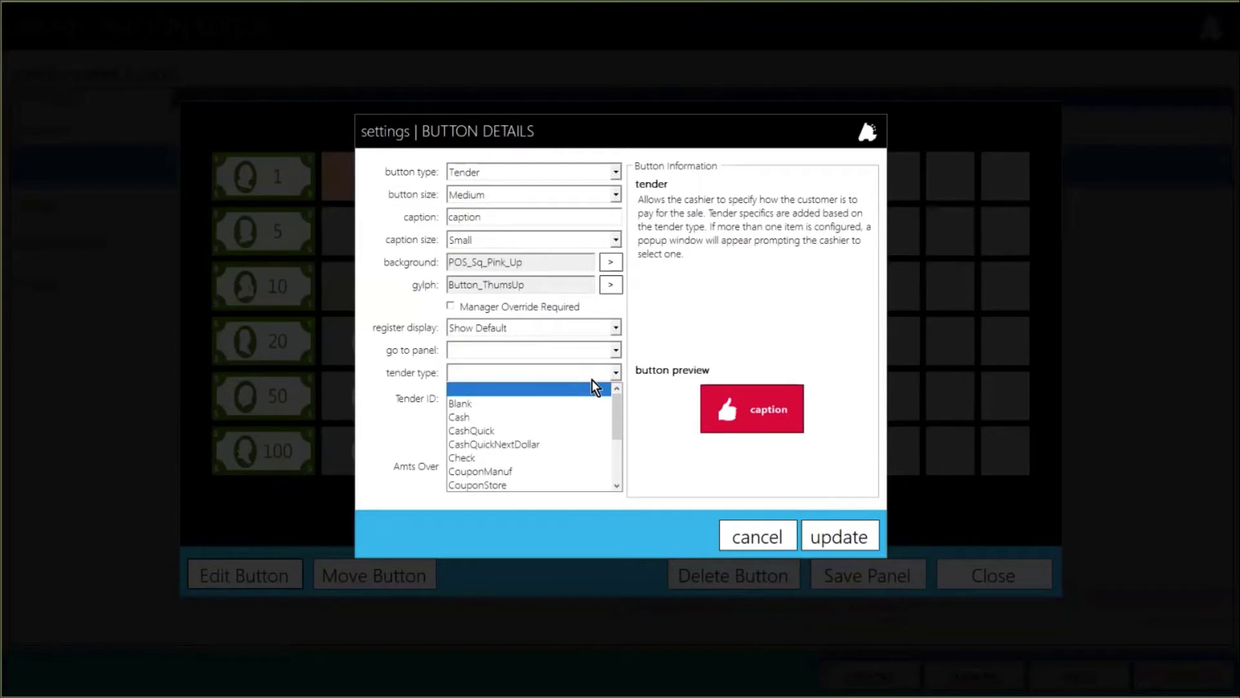
pyautogui.click(494, 415)
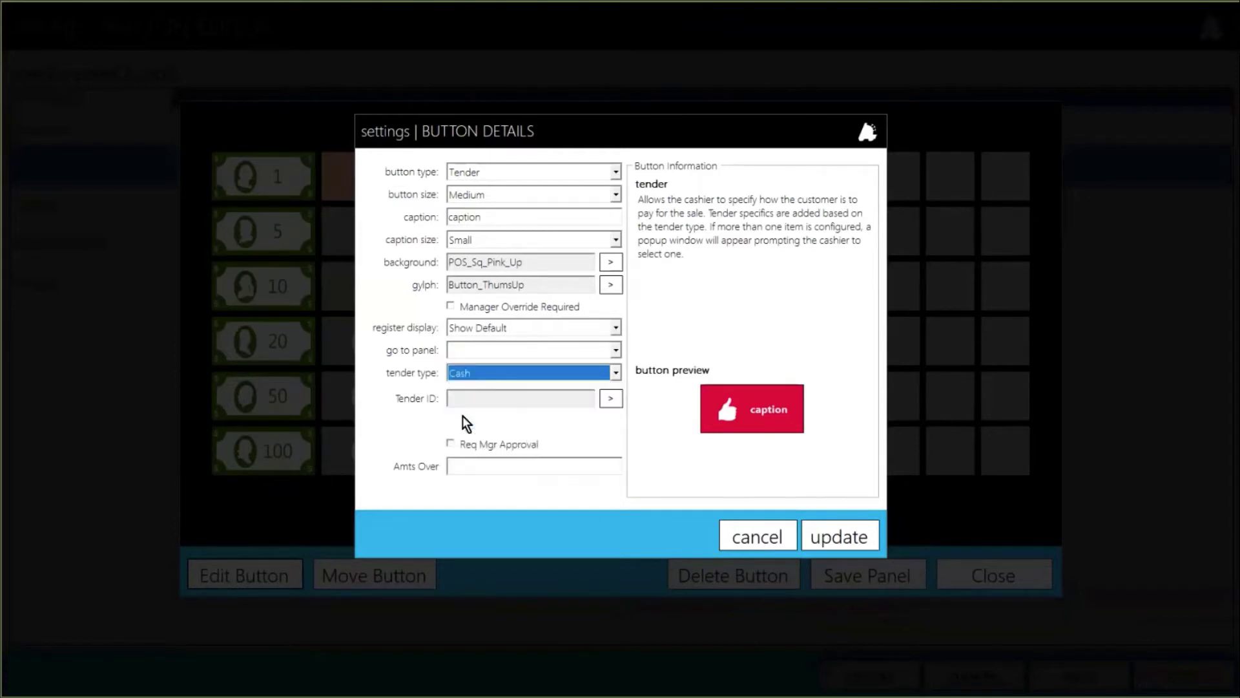
# Browse the store Tender ID list without choosing one, then cancel the Button Details.
pyautogui.click(610, 400)
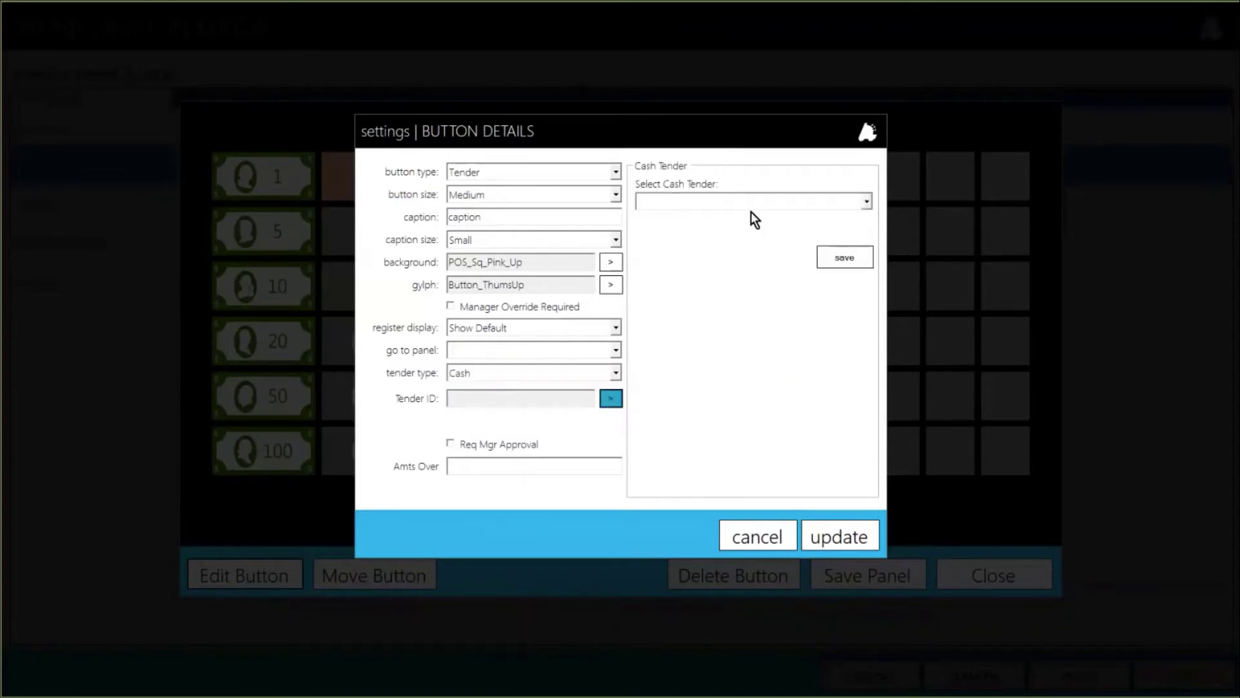
pyautogui.click(724, 198)
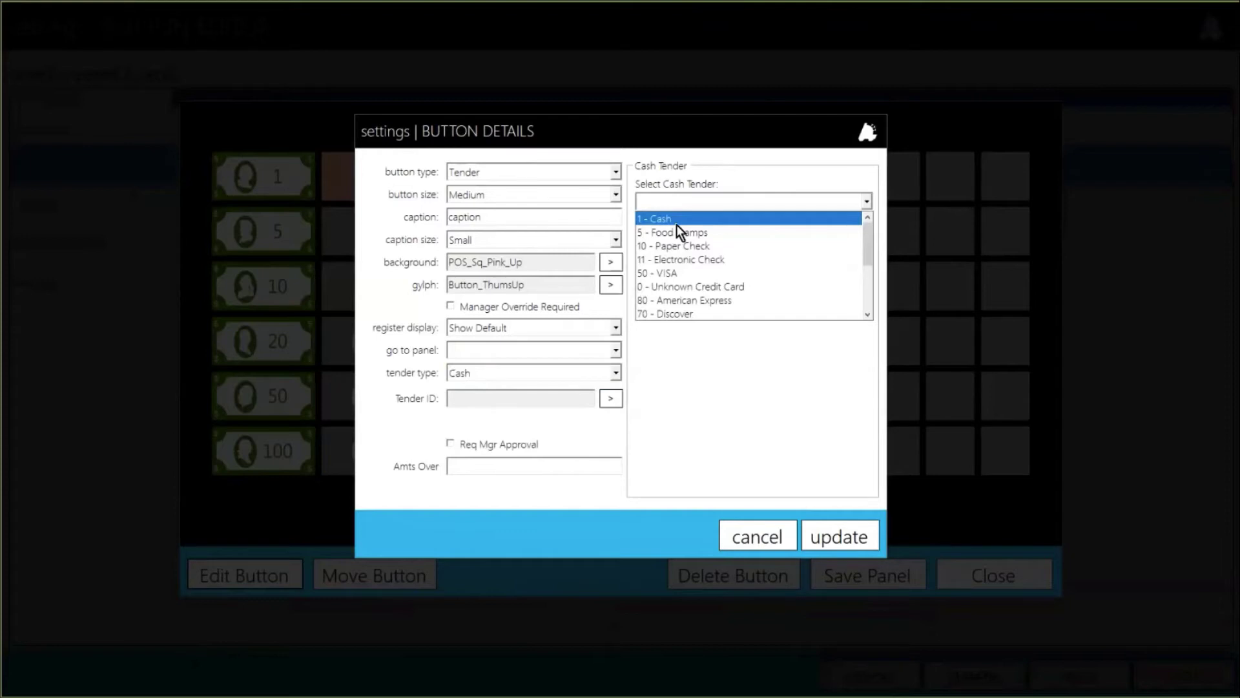
pyautogui.click(710, 330)
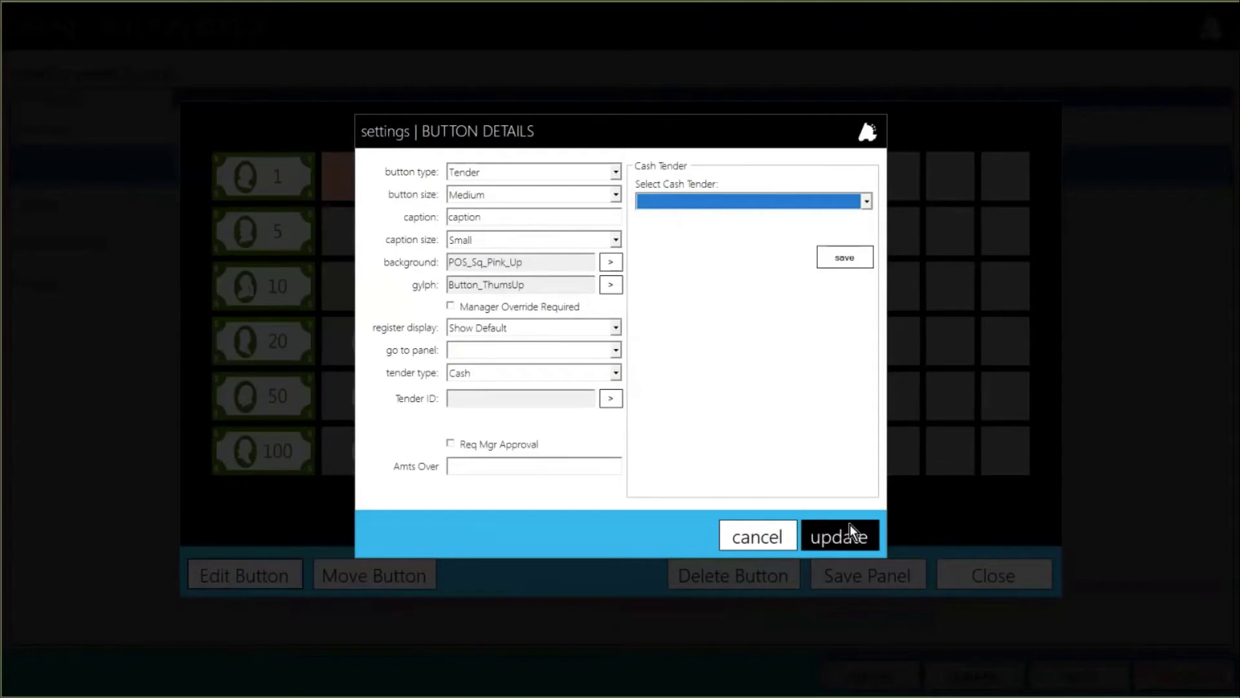
pyautogui.click(780, 540)
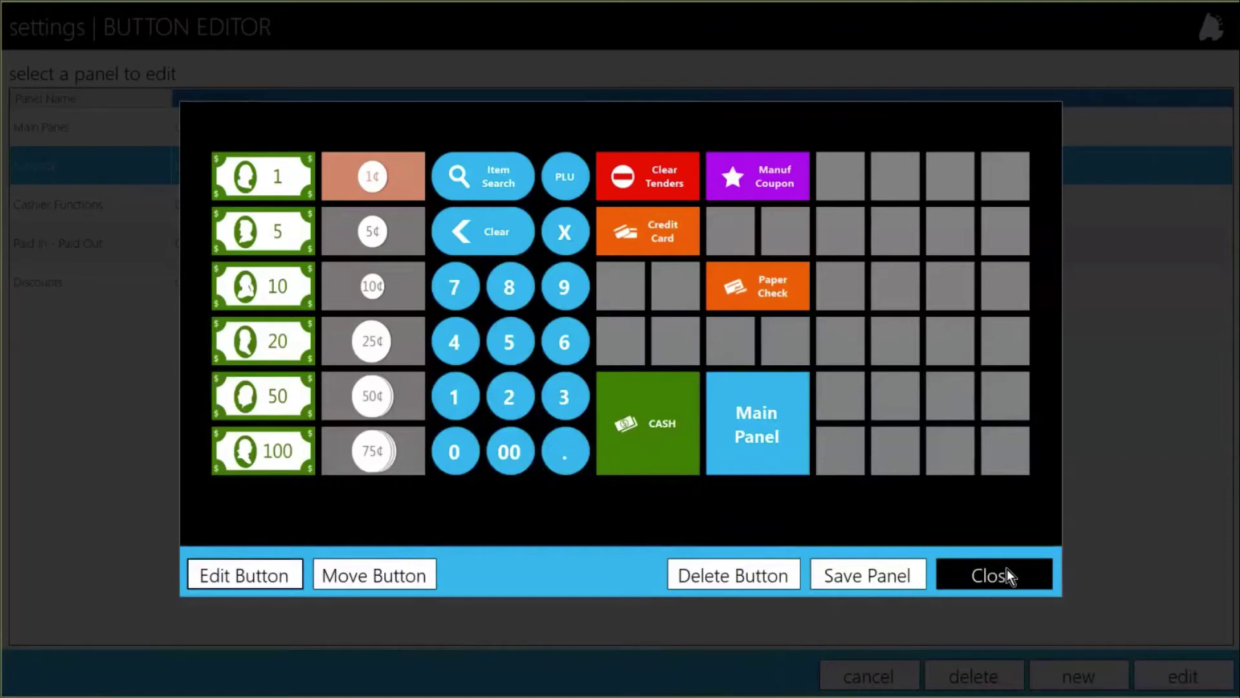
# Close the Subtotal panel without saving, exit the Button Editor, and log the cashier off.
pyautogui.click(1006, 570)
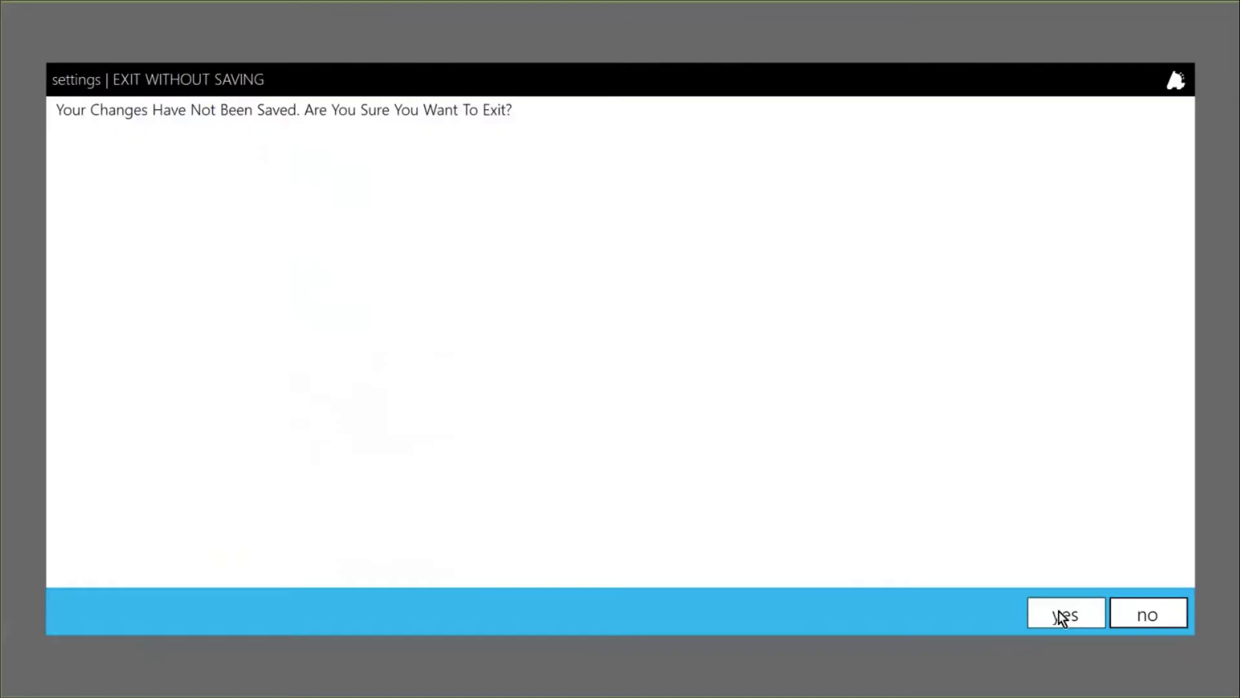
pyautogui.click(1070, 610)
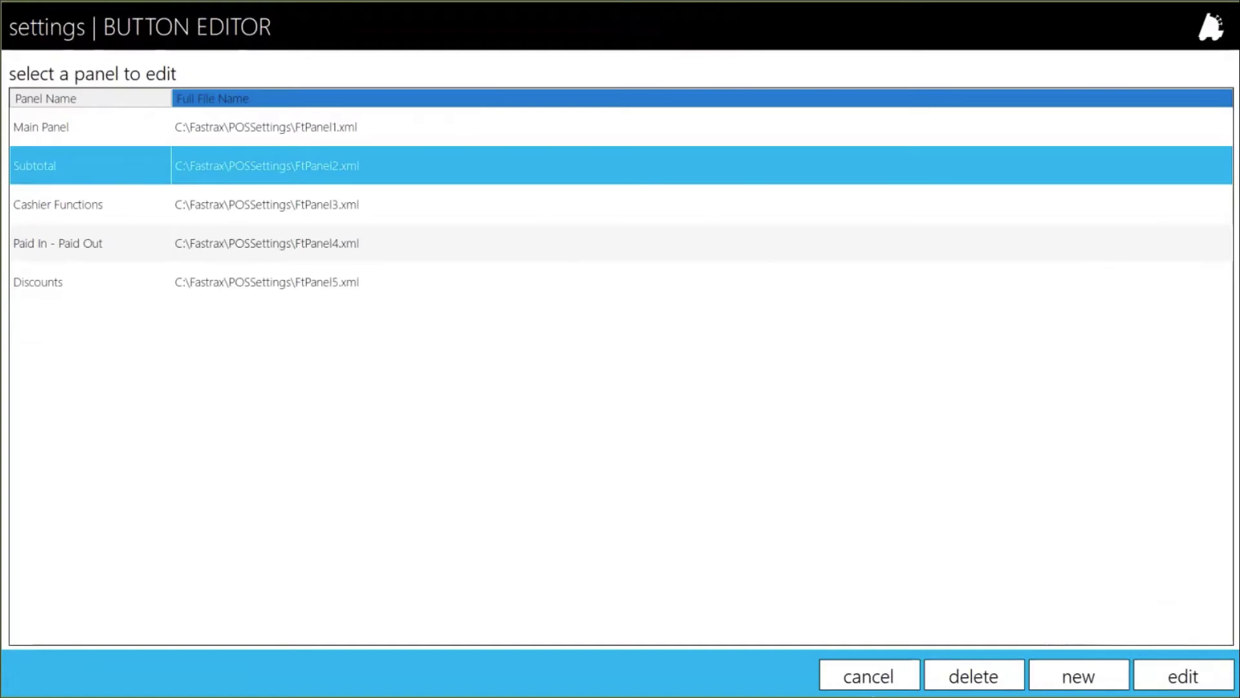
pyautogui.click(909, 675)
pyautogui.click(67, 120)
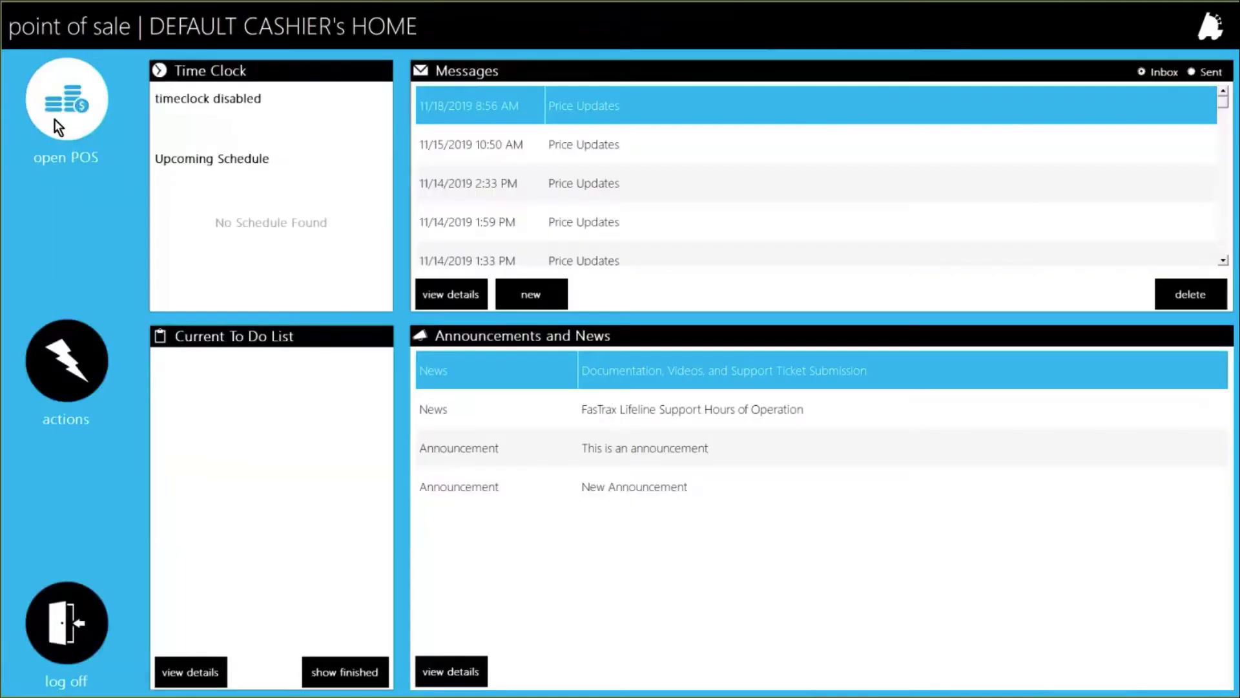
pyautogui.click(73, 626)
# Exit POS and show the Negative Check tab in Director's Maintenance.
pyautogui.click(840, 217)
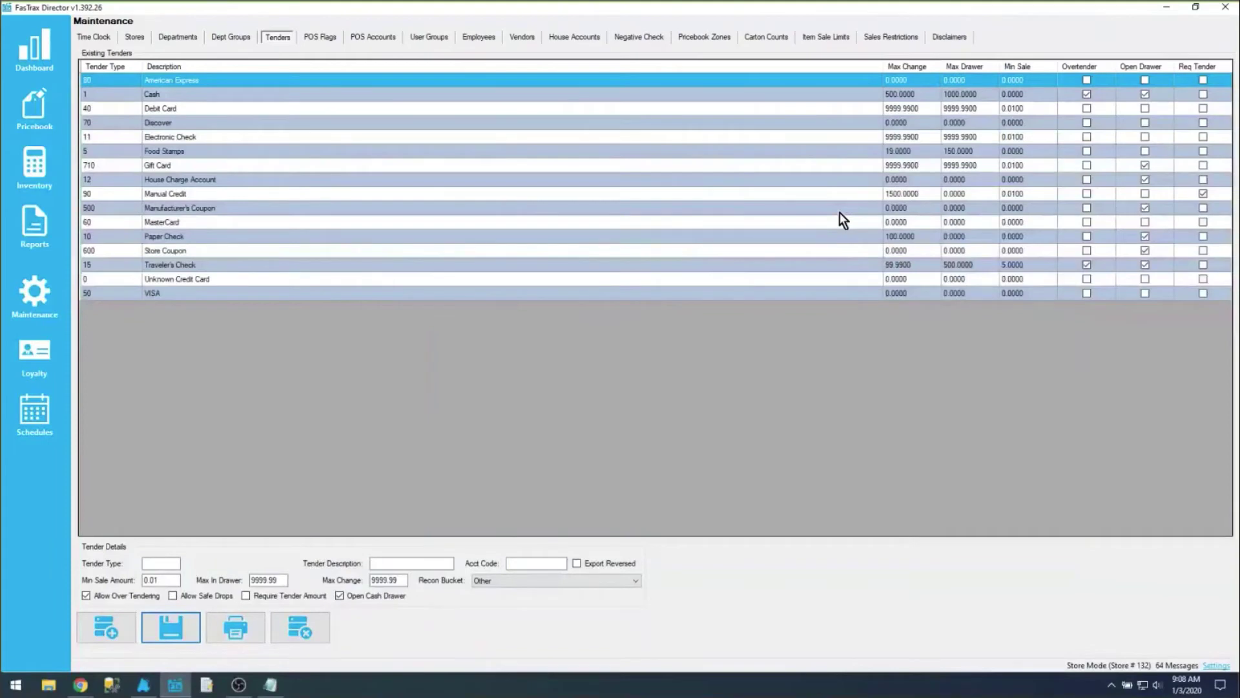
pyautogui.click(643, 38)
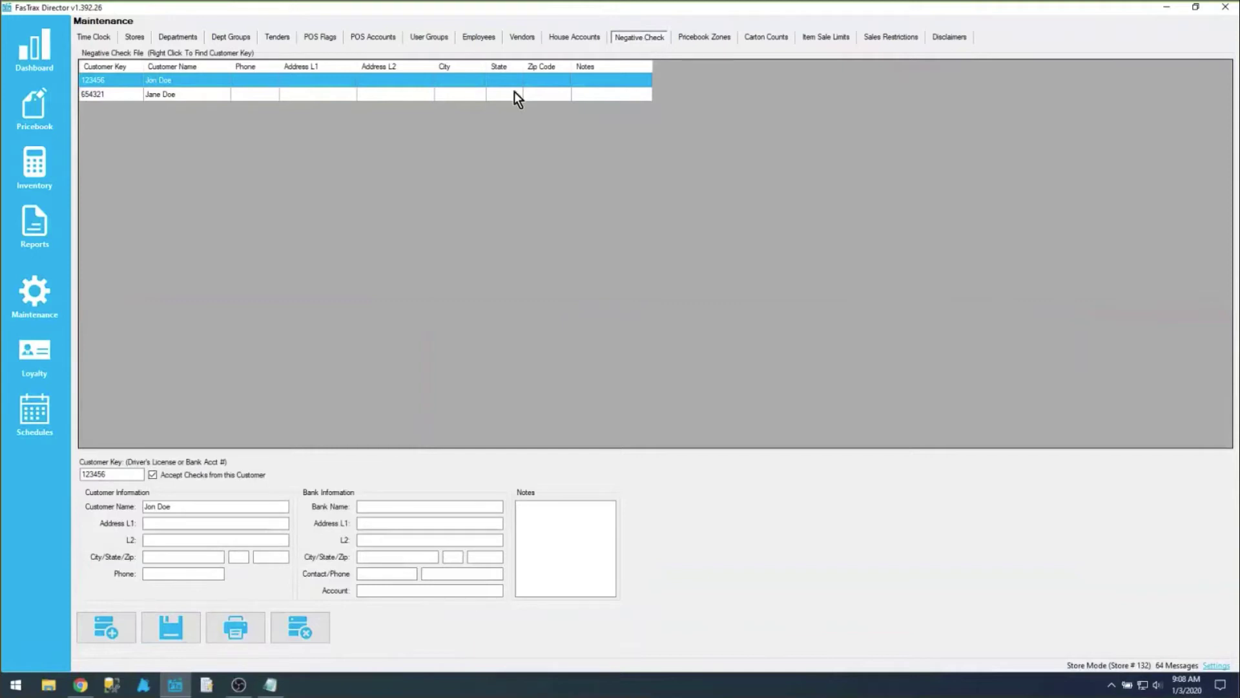
# Review the first negative-check customer's record and select its customer key.
pyautogui.click(116, 94)
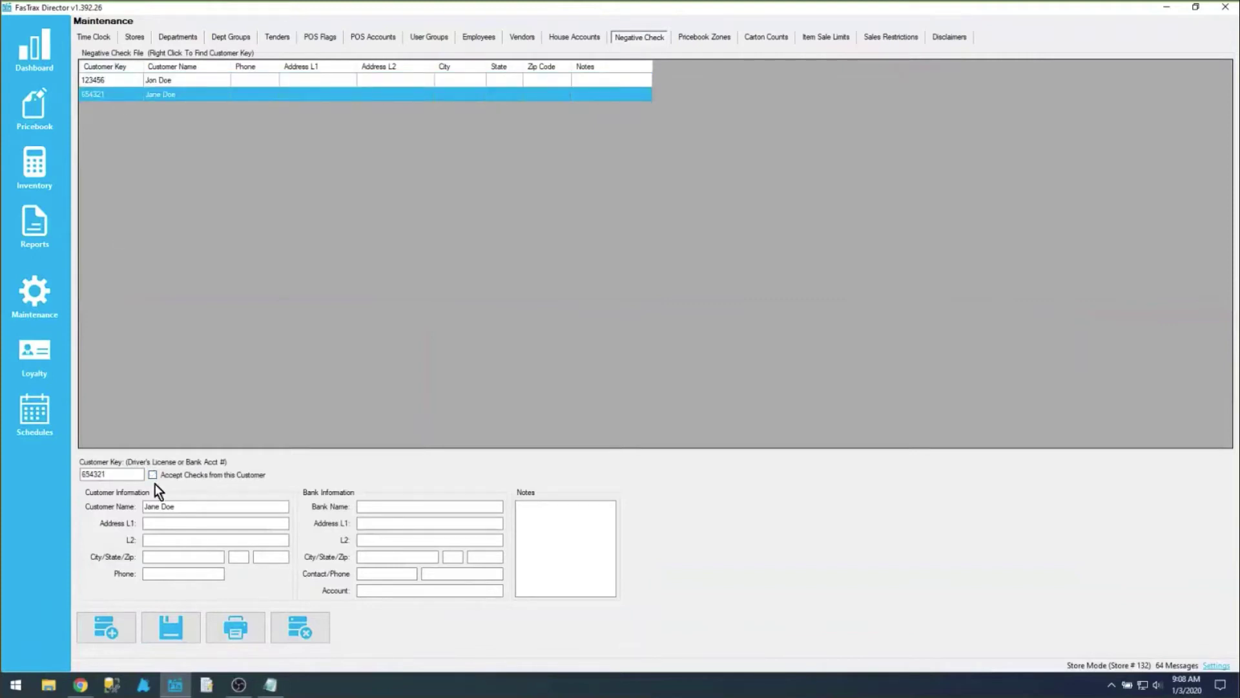
pyautogui.click(155, 80)
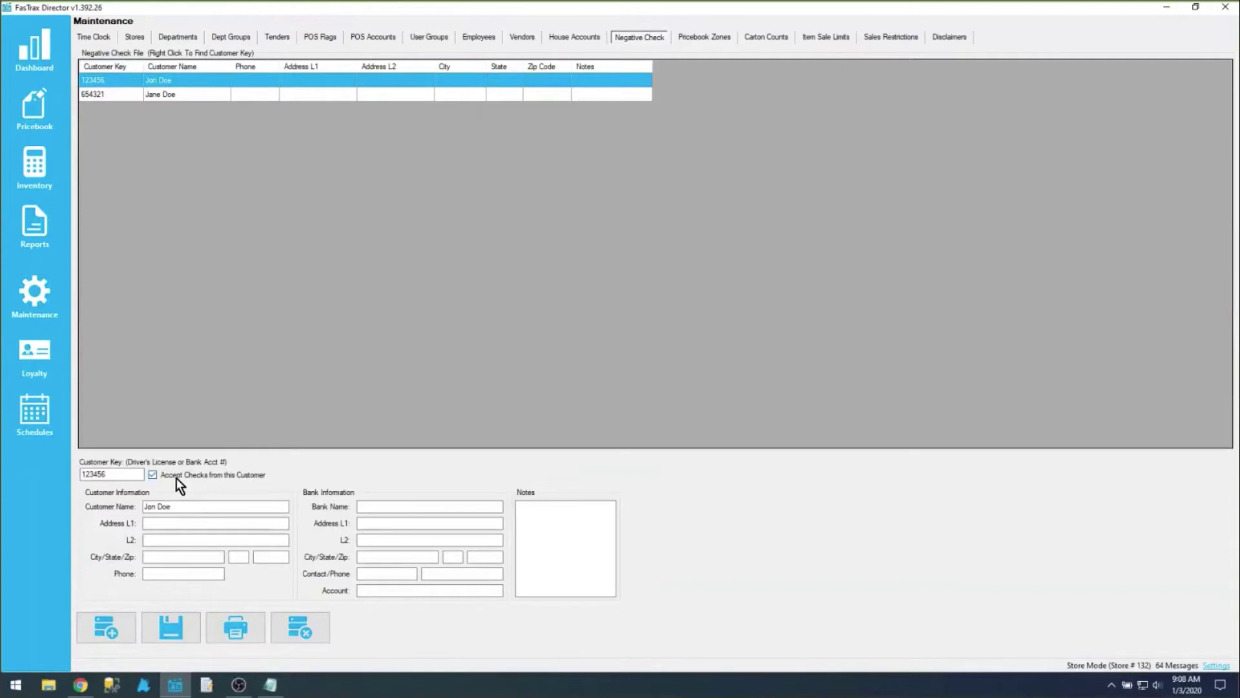
pyautogui.doubleClick(87, 478)
pyautogui.click(188, 103)
# Compare with the second customer, whose checks aren't accepted, then launch FasTrax POS.
pyautogui.click(172, 95)
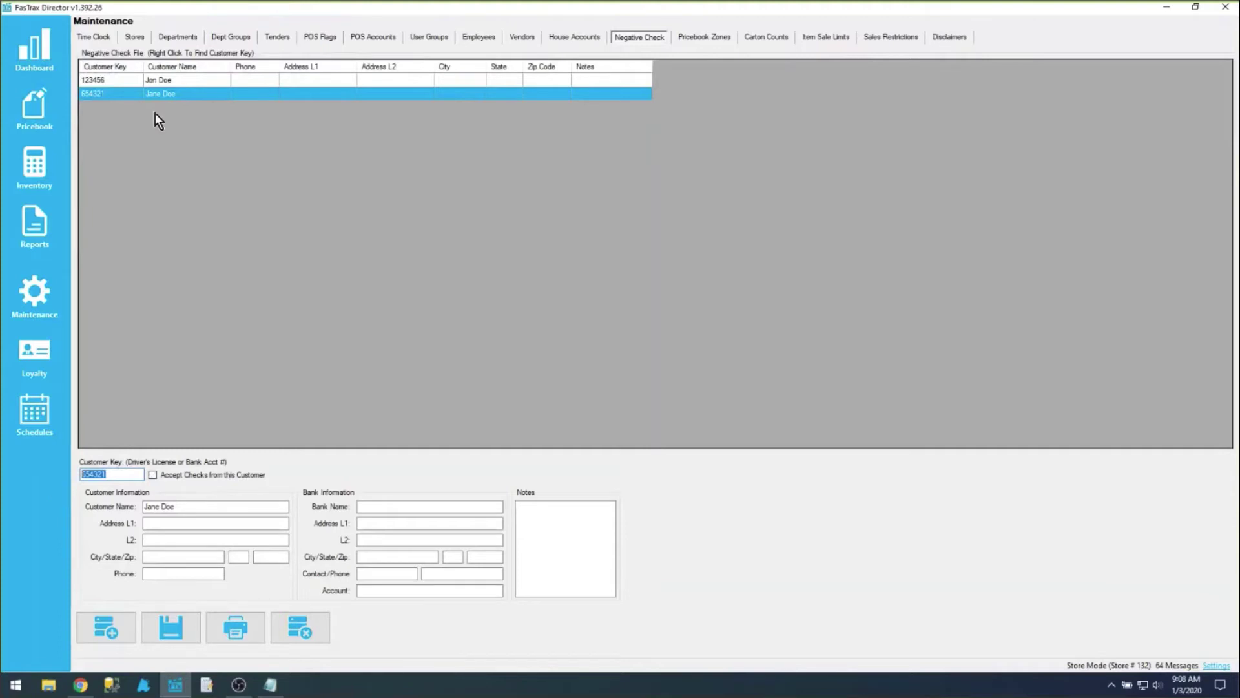
pyautogui.click(174, 79)
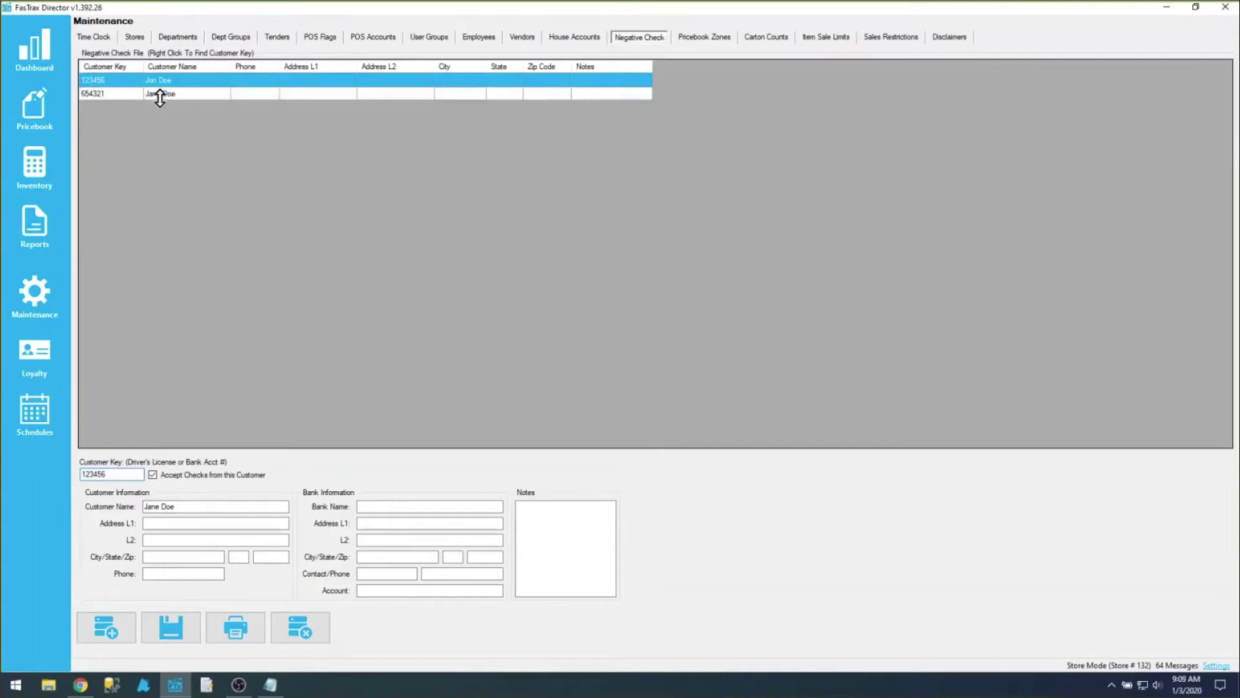
pyautogui.click(160, 93)
pyautogui.click(143, 679)
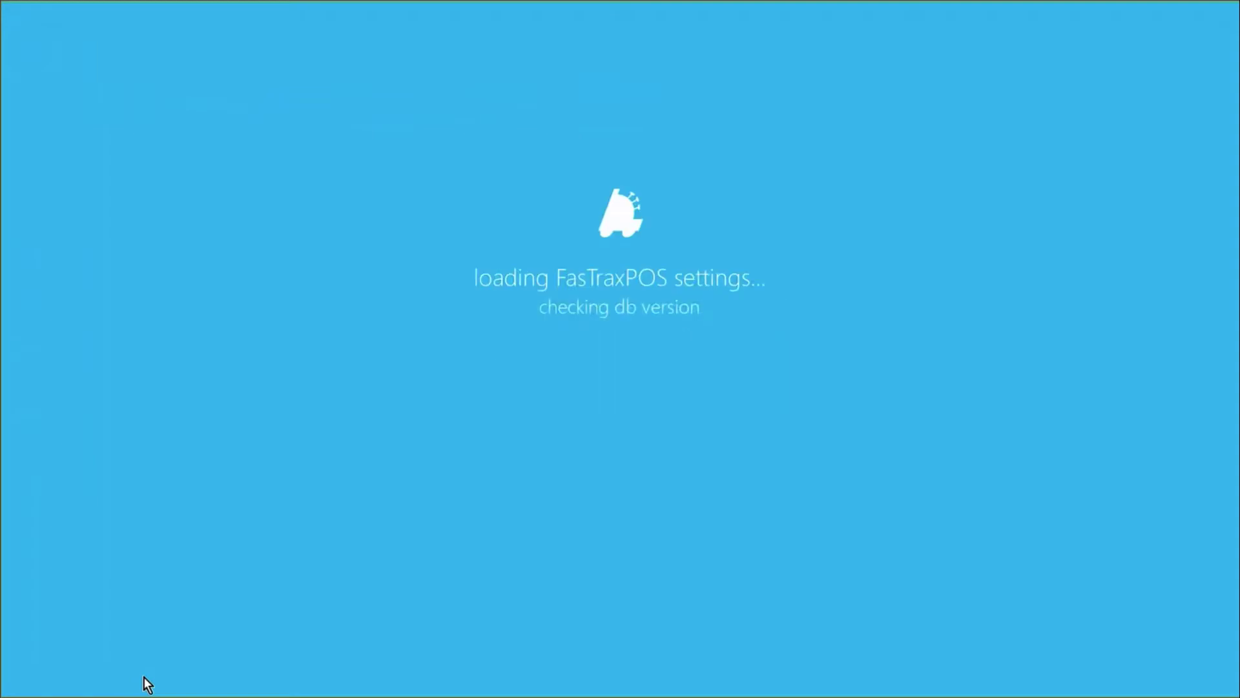
# Log in with the cashier's keypad code and open the Other page of POS SETTINGS.
pyautogui.click(409, 270)
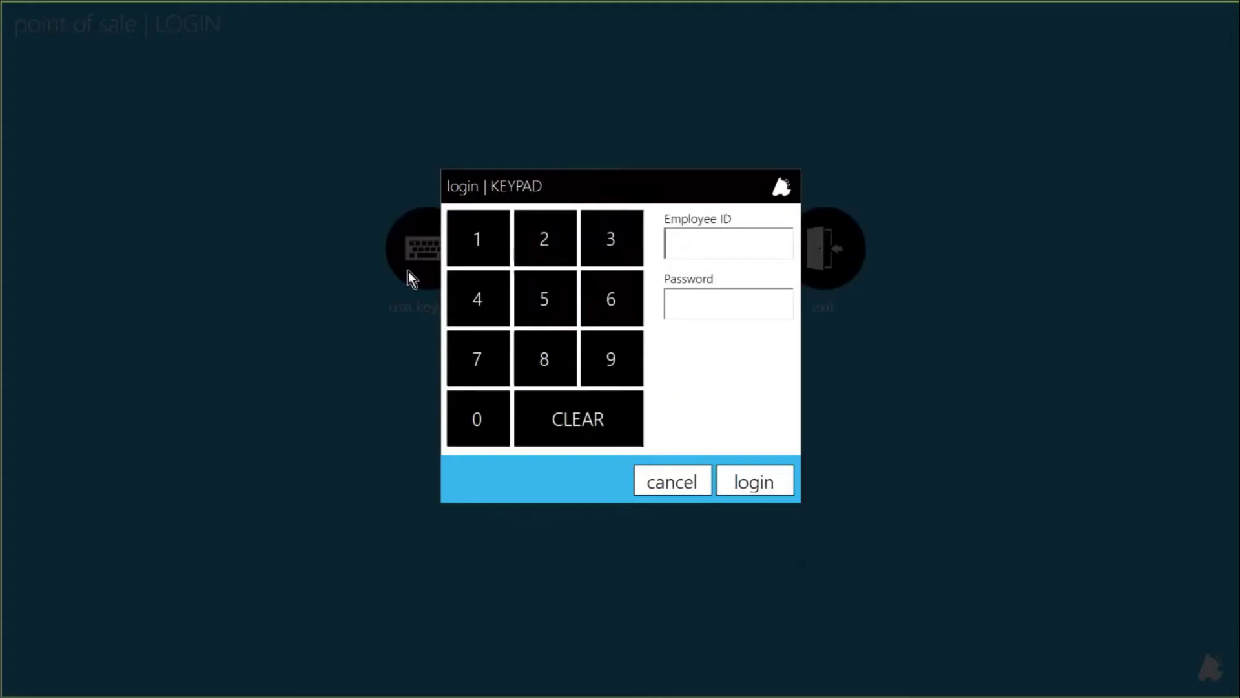
pyautogui.write('1')
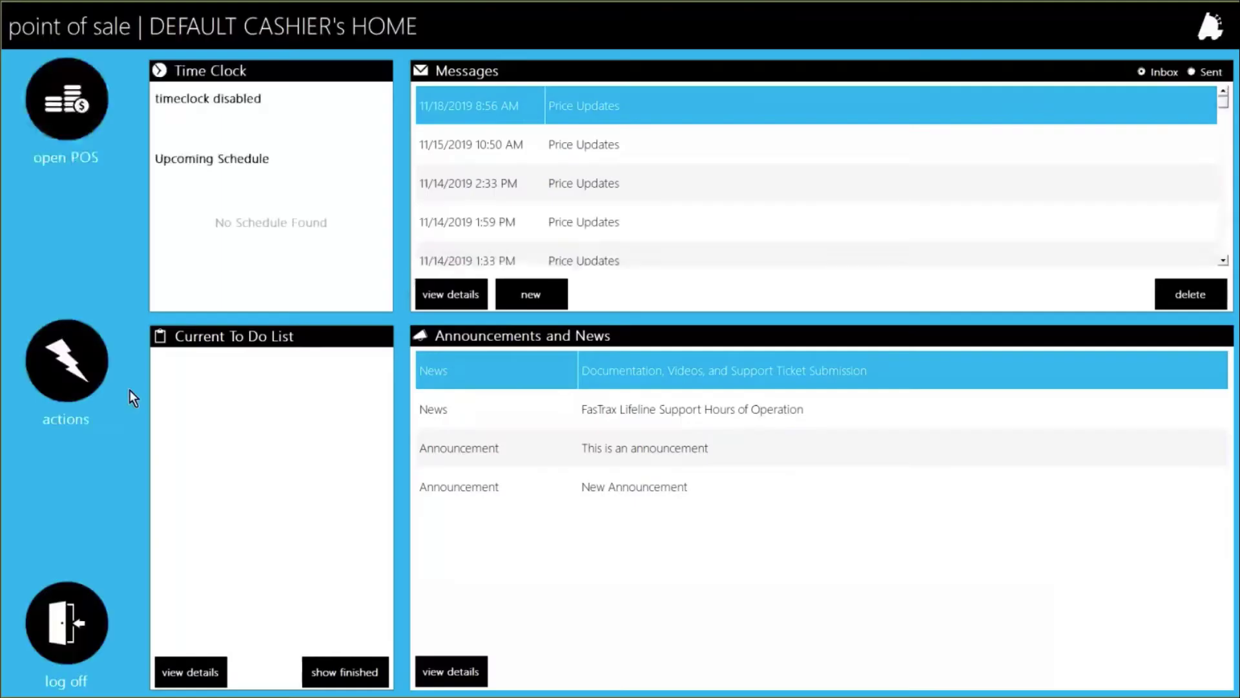
pyautogui.click(90, 369)
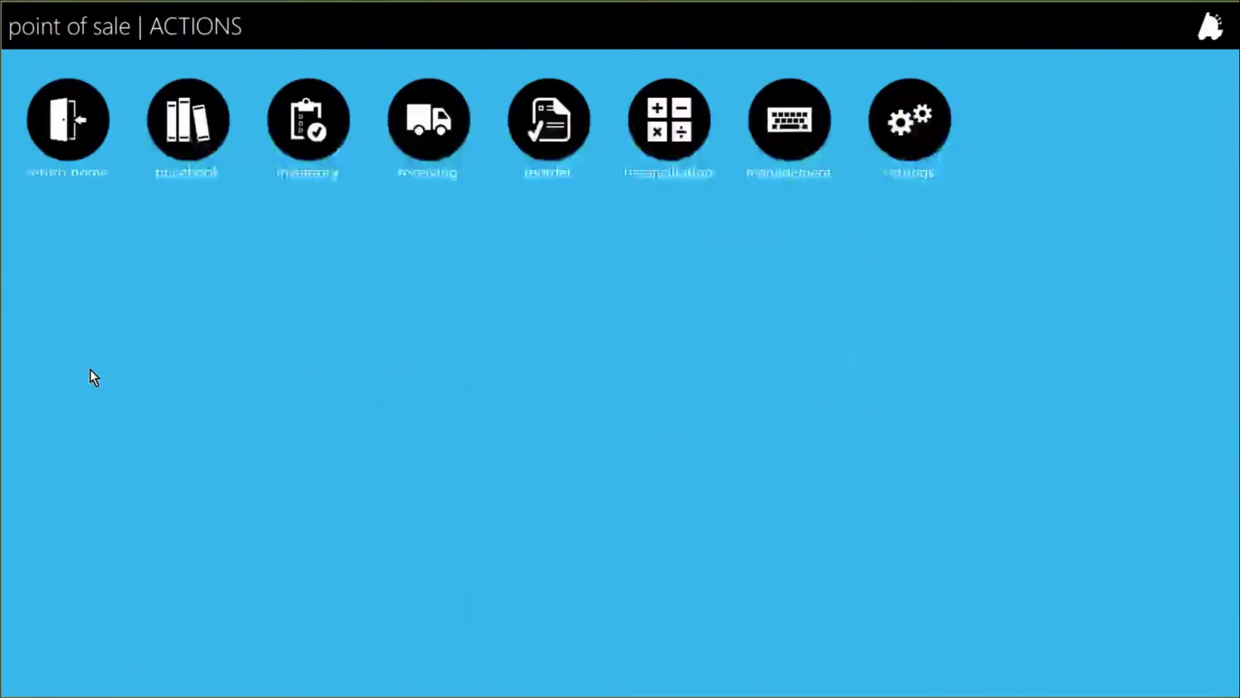
pyautogui.click(917, 119)
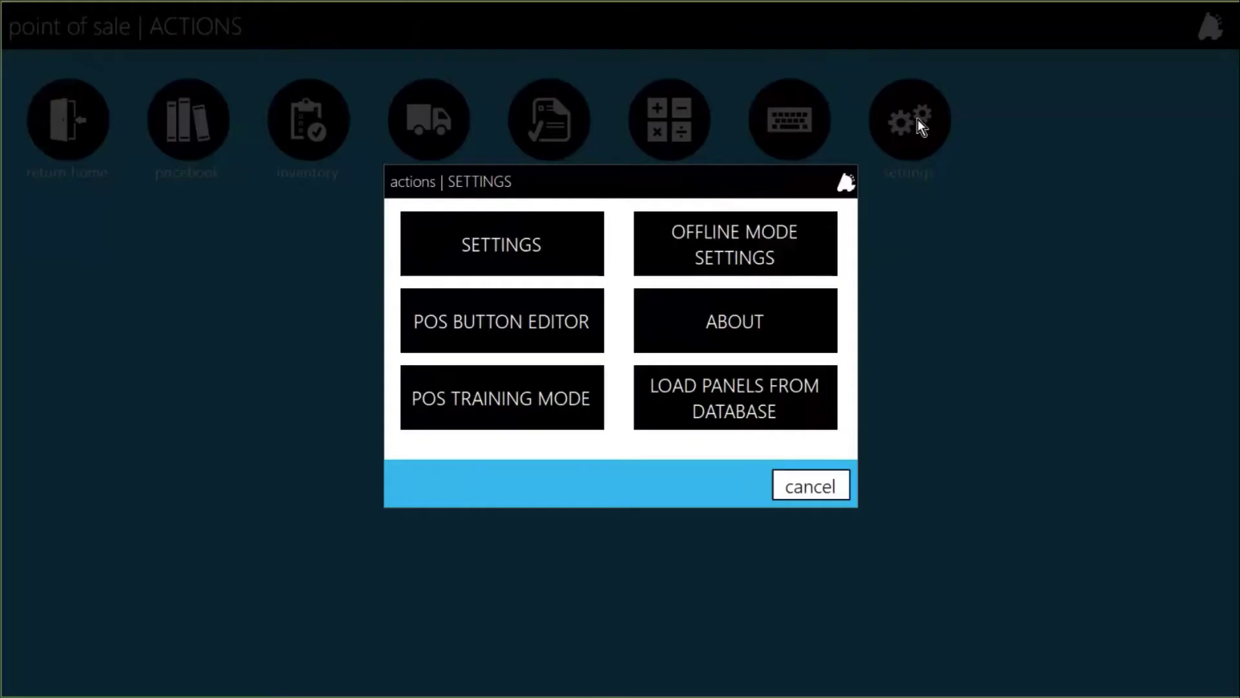
pyautogui.click(544, 240)
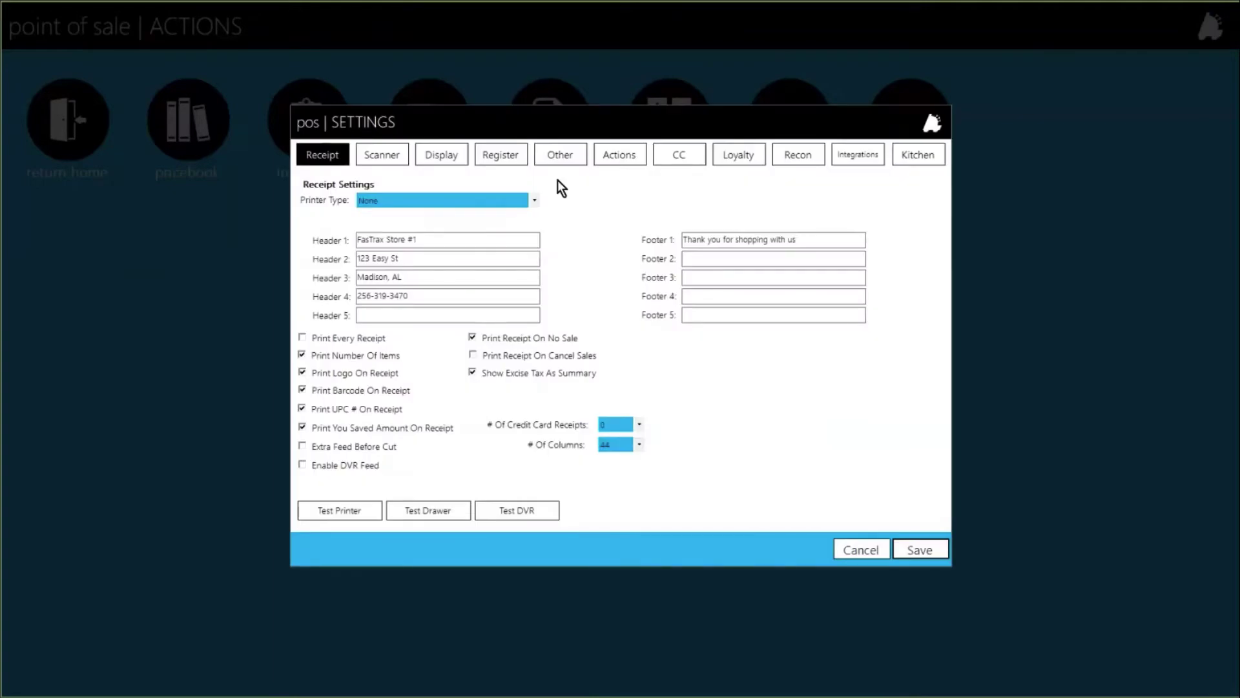
pyautogui.click(560, 157)
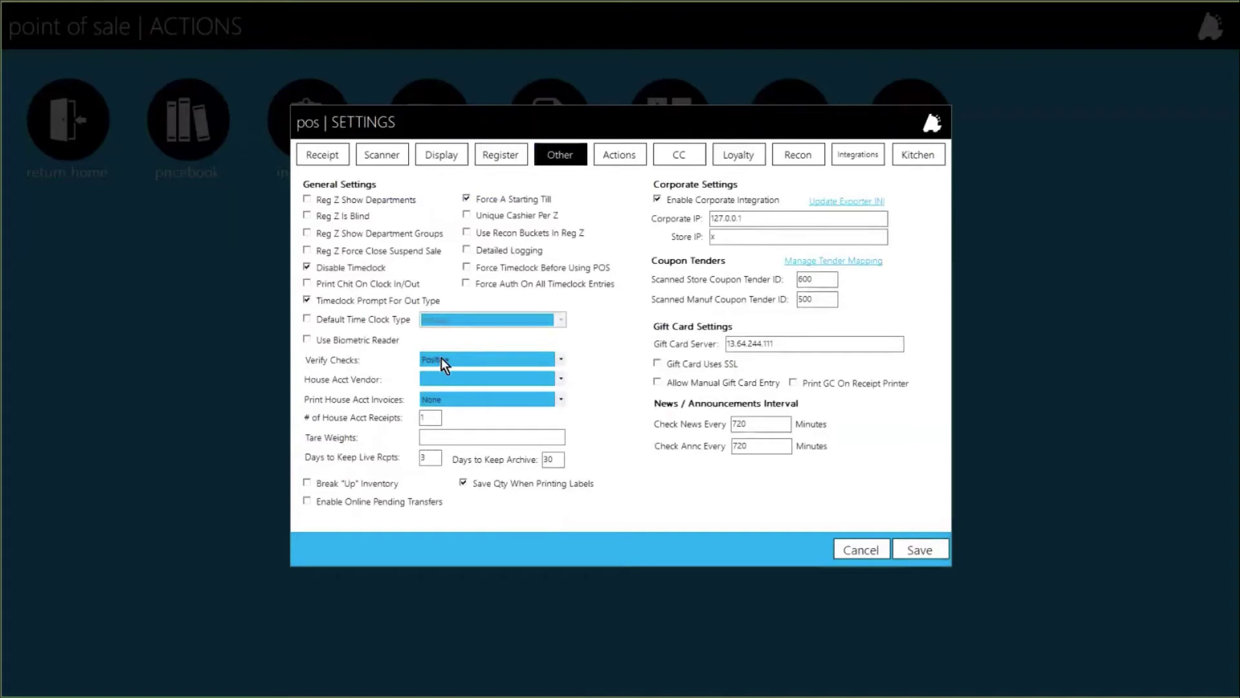
# Switch Verify Checks to None and back to Positive, then cancel the settings dialog.
pyautogui.click(441, 359)
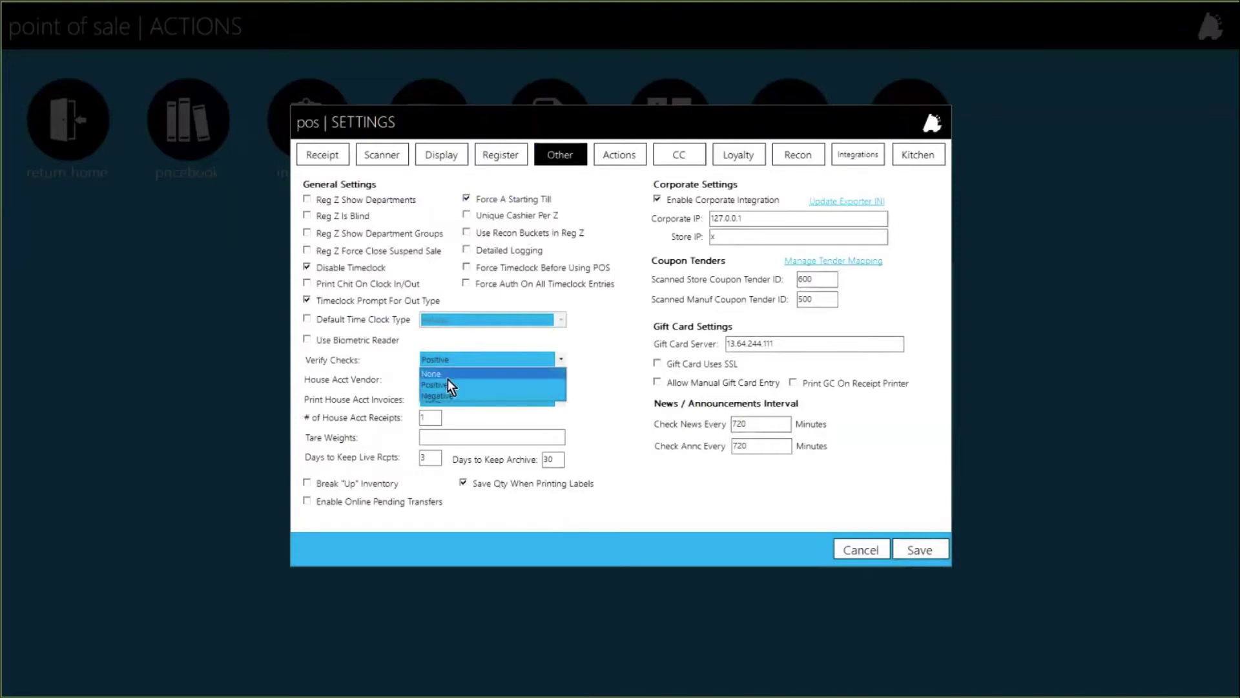
pyautogui.click(448, 376)
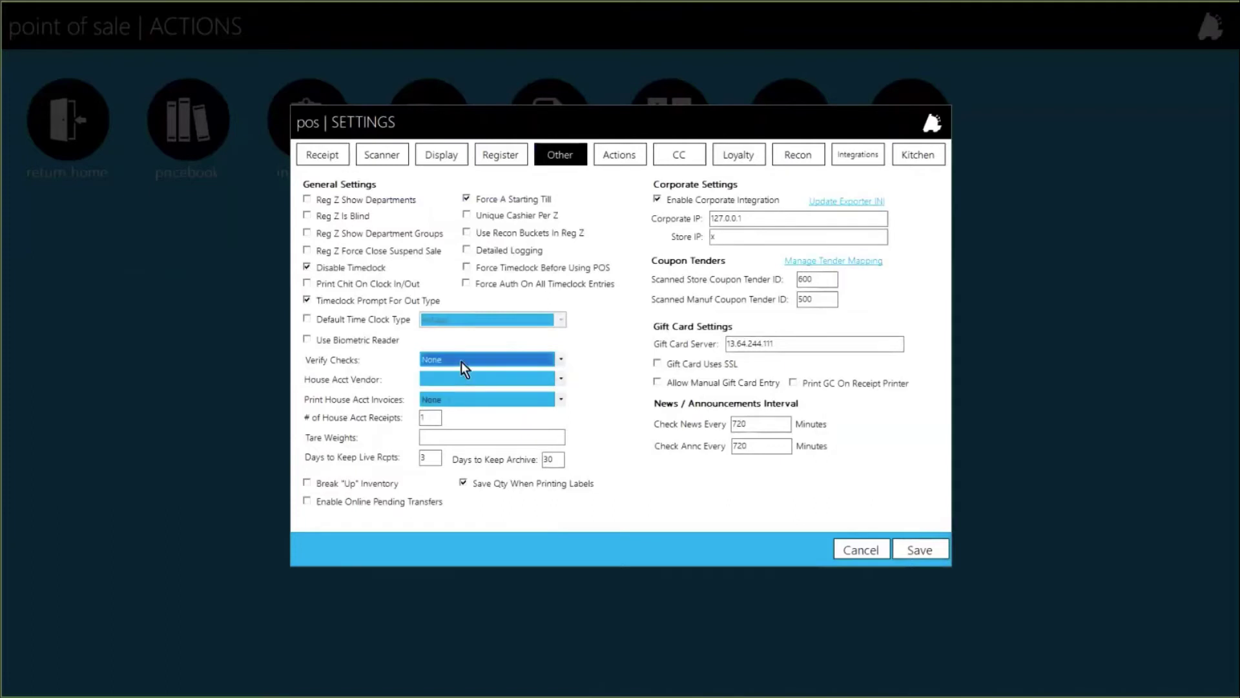
pyautogui.click(462, 360)
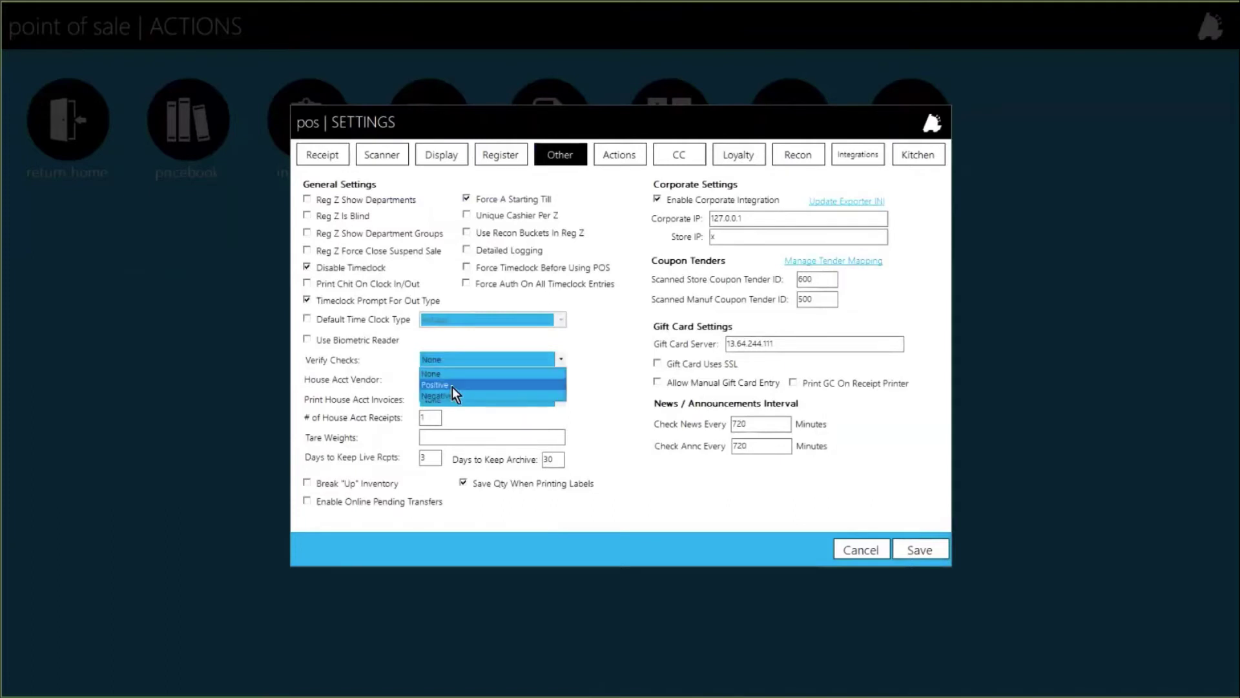
pyautogui.click(454, 386)
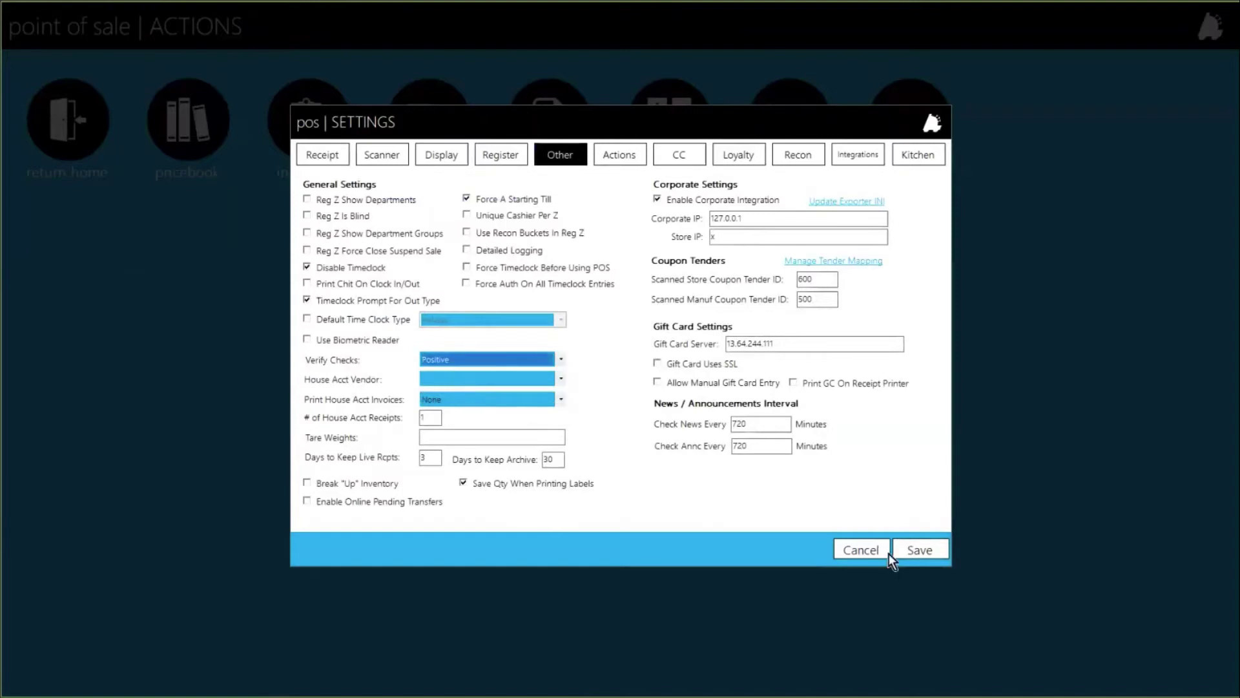
pyautogui.click(862, 549)
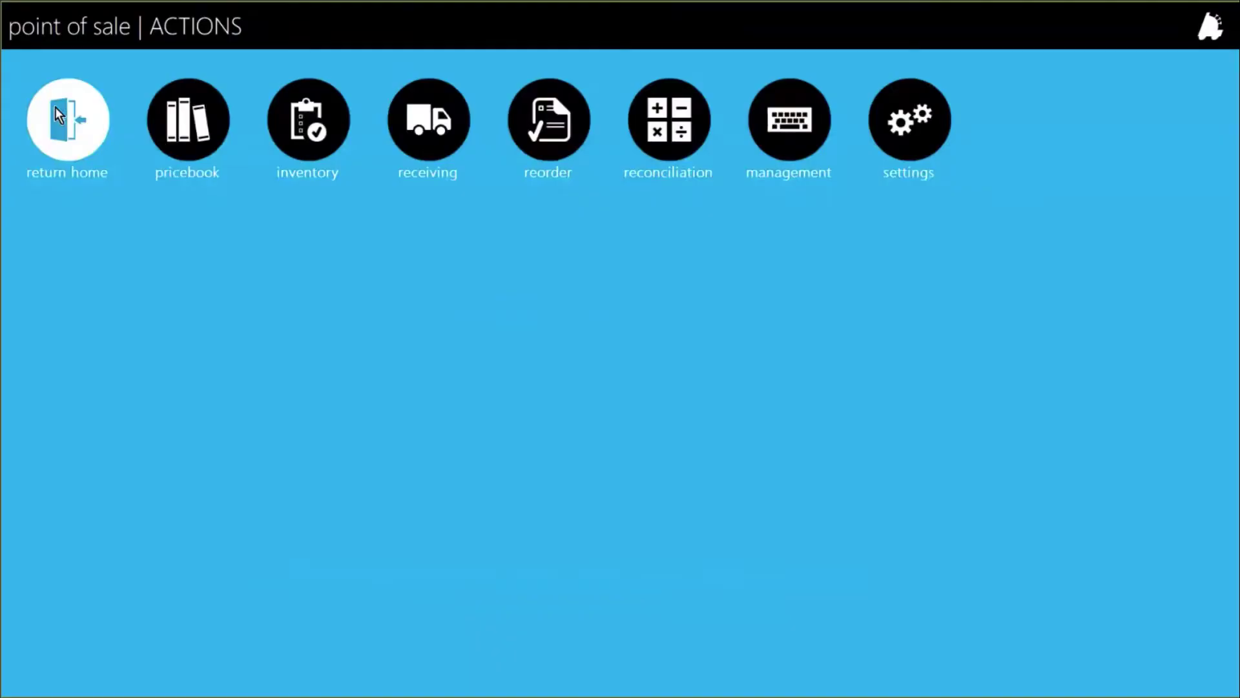
# Ring up one MARLBORO SP found by searching 'marl', with age visually verified.
pyautogui.click(58, 115)
pyautogui.click(71, 111)
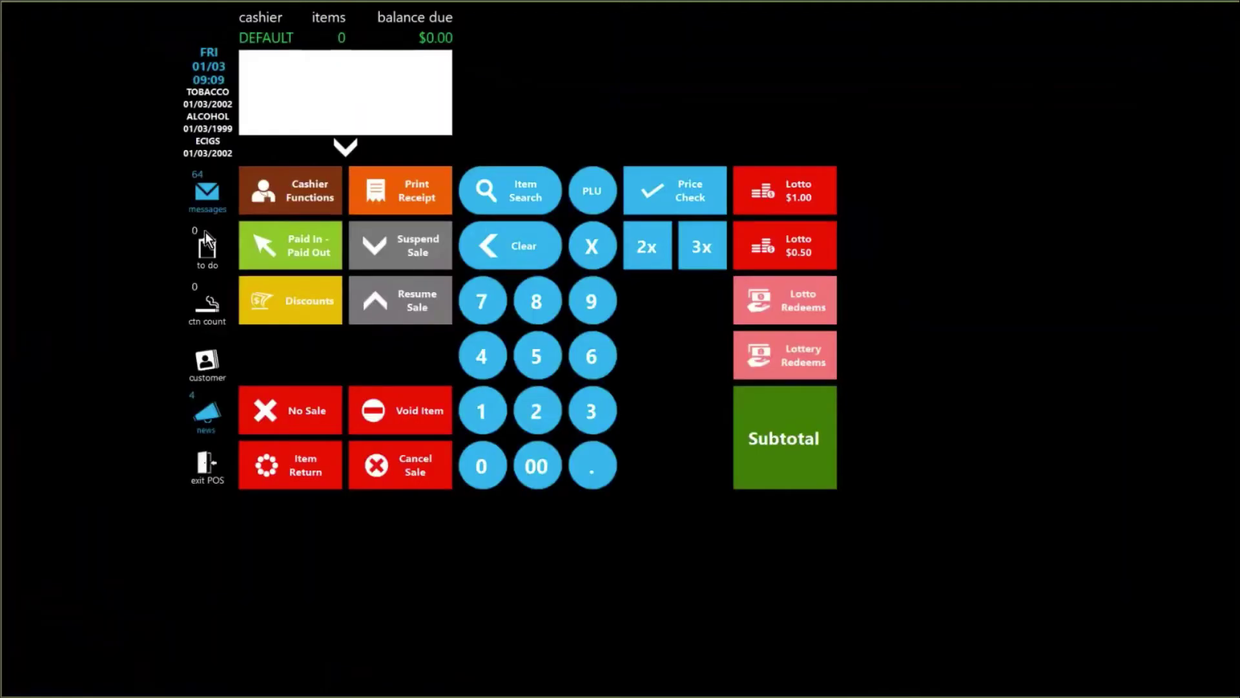
pyautogui.click(536, 191)
pyautogui.click(375, 59)
pyautogui.write('marl')
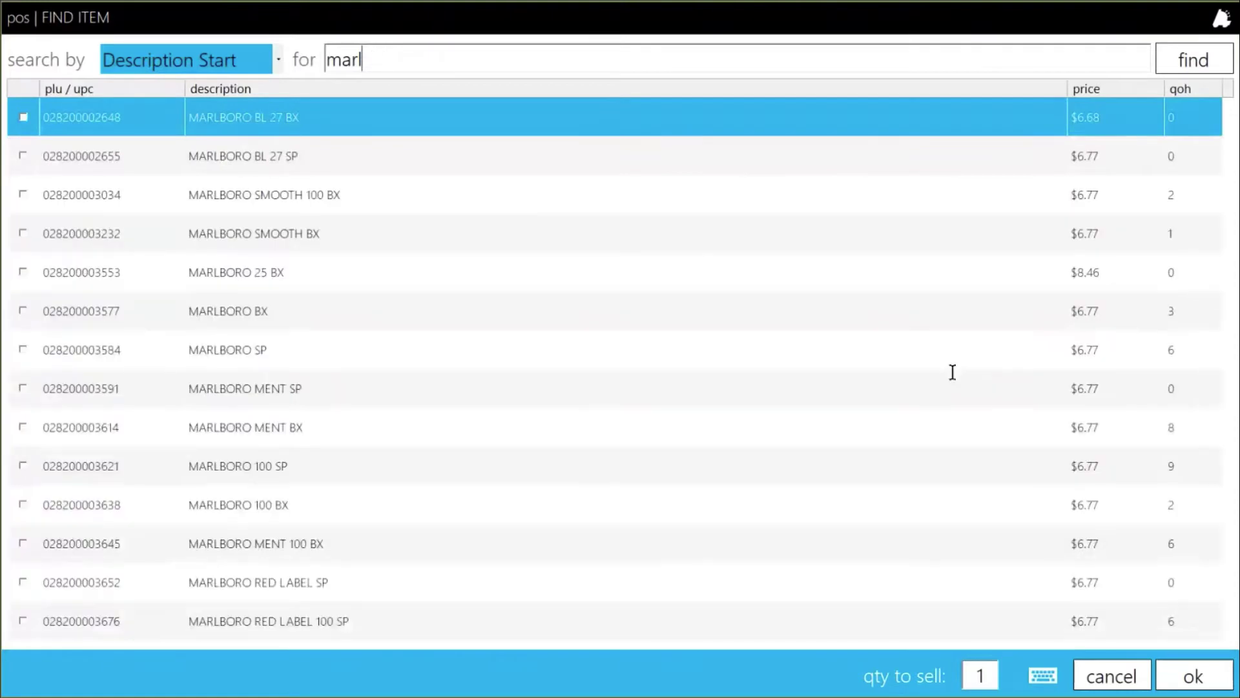
pyautogui.click(963, 349)
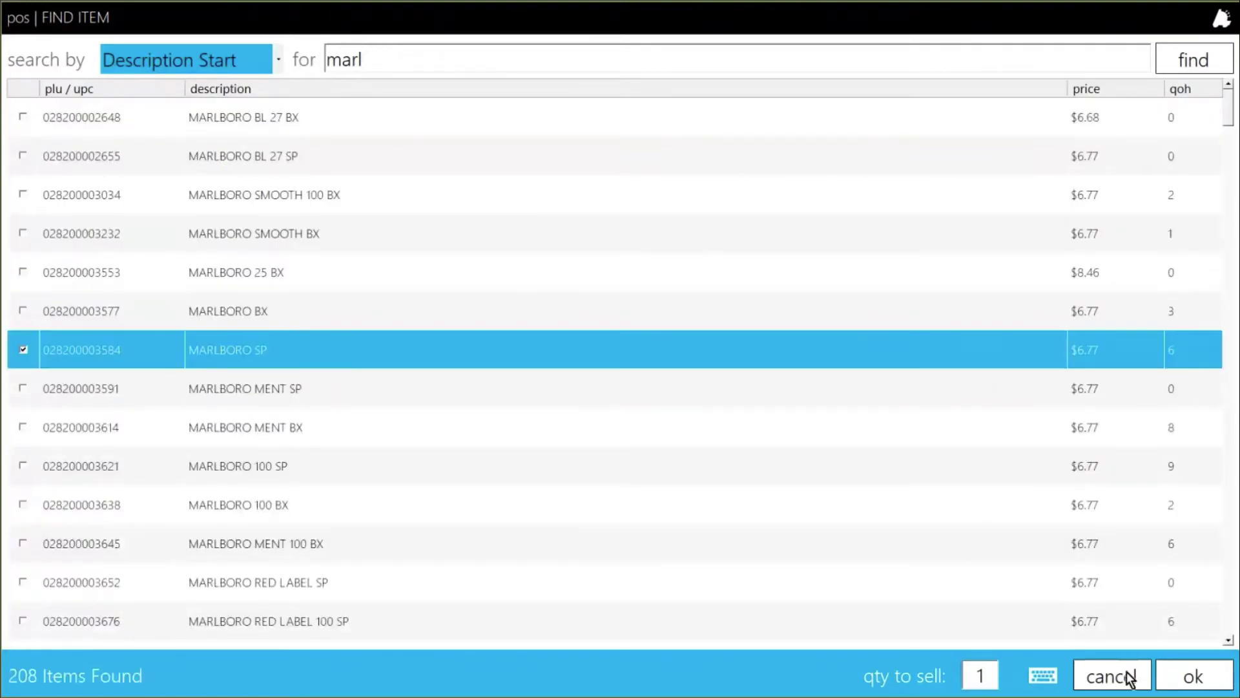
pyautogui.click(1172, 672)
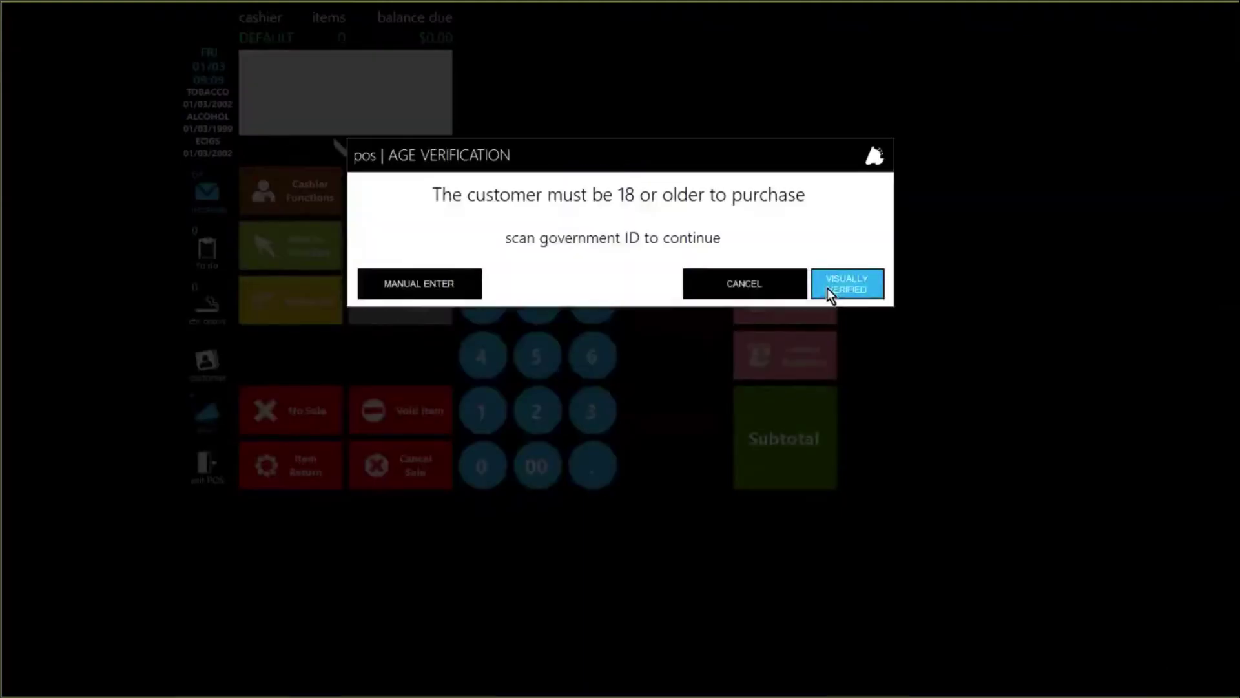
pyautogui.click(826, 288)
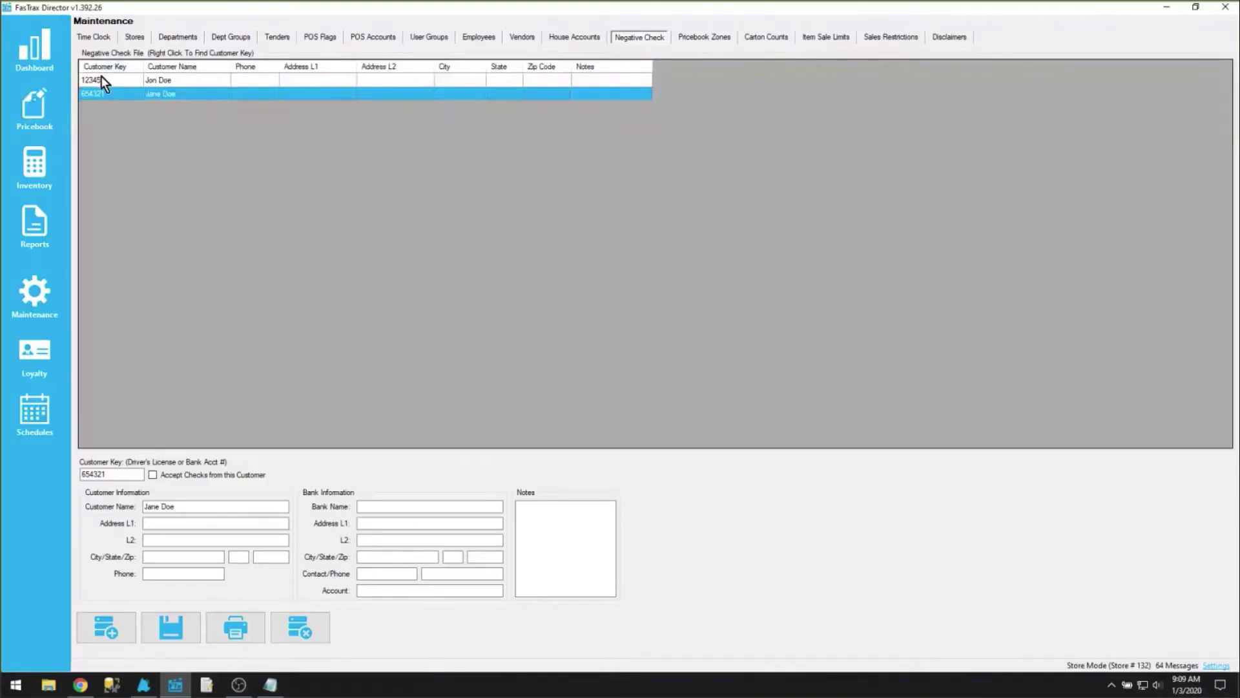
# Pay by paper check number 8 with the check-accepting customer's account details.
pyautogui.click(102, 79)
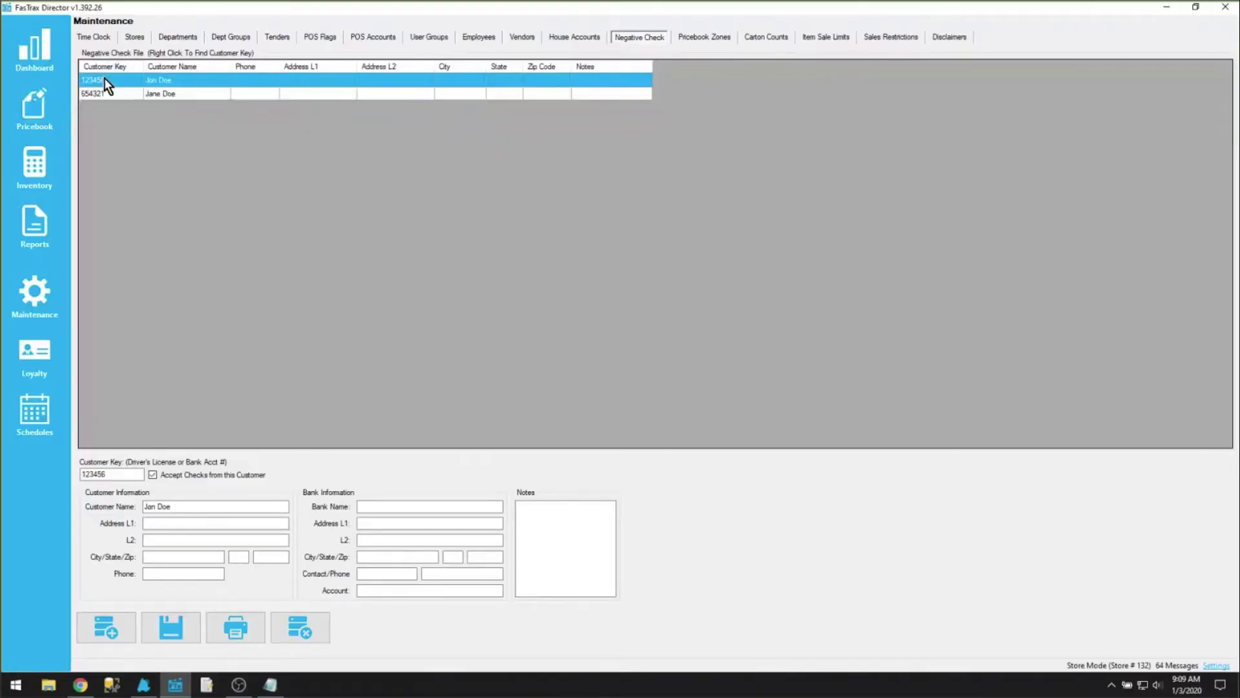
pyautogui.doubleClick(125, 473)
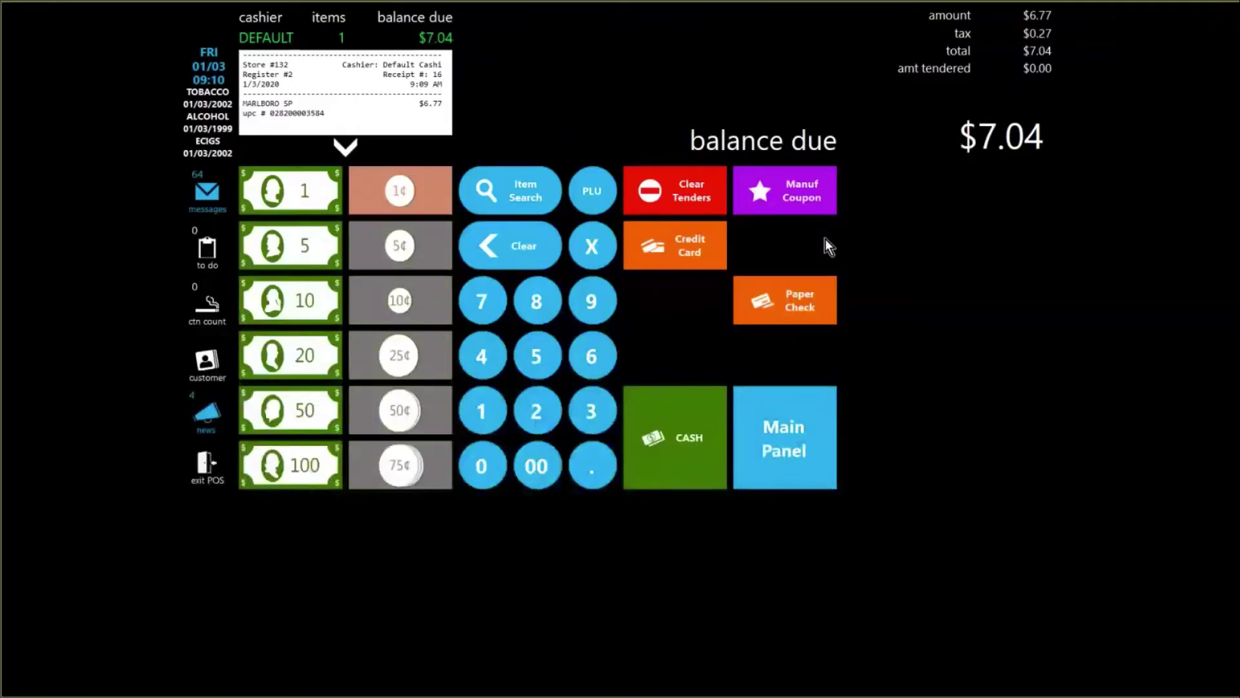
pyautogui.click(793, 307)
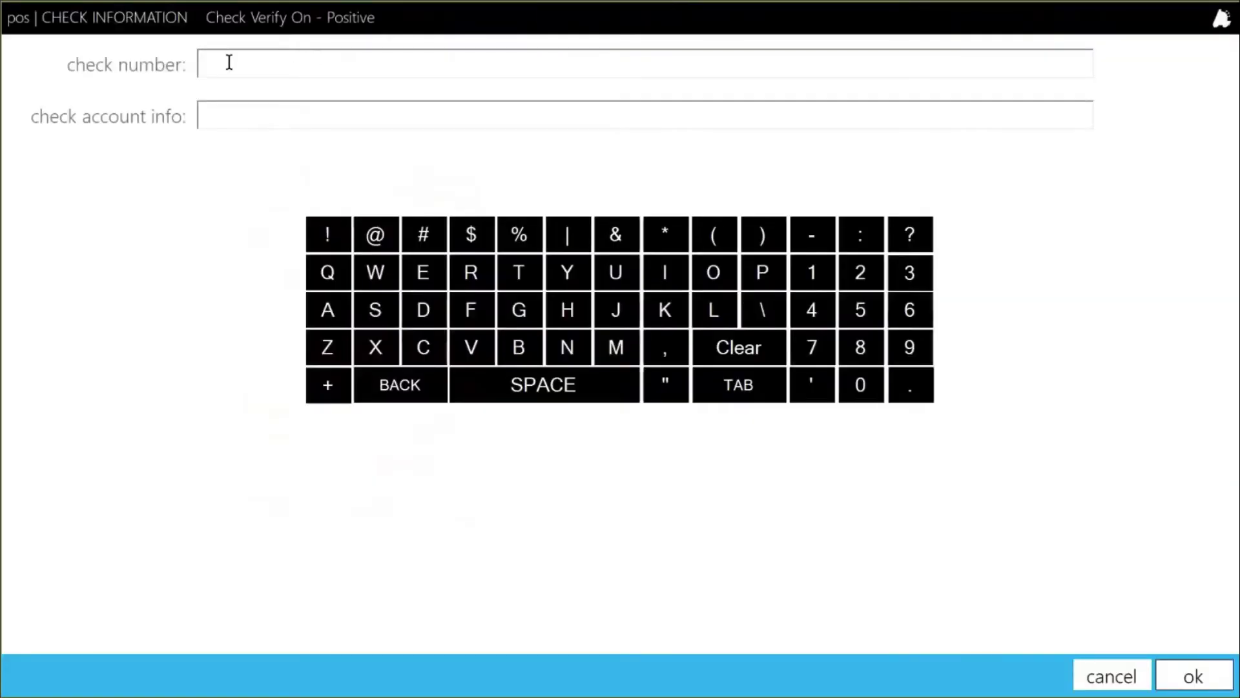
pyautogui.write('8')
pyautogui.write('123')
pyautogui.write('456')
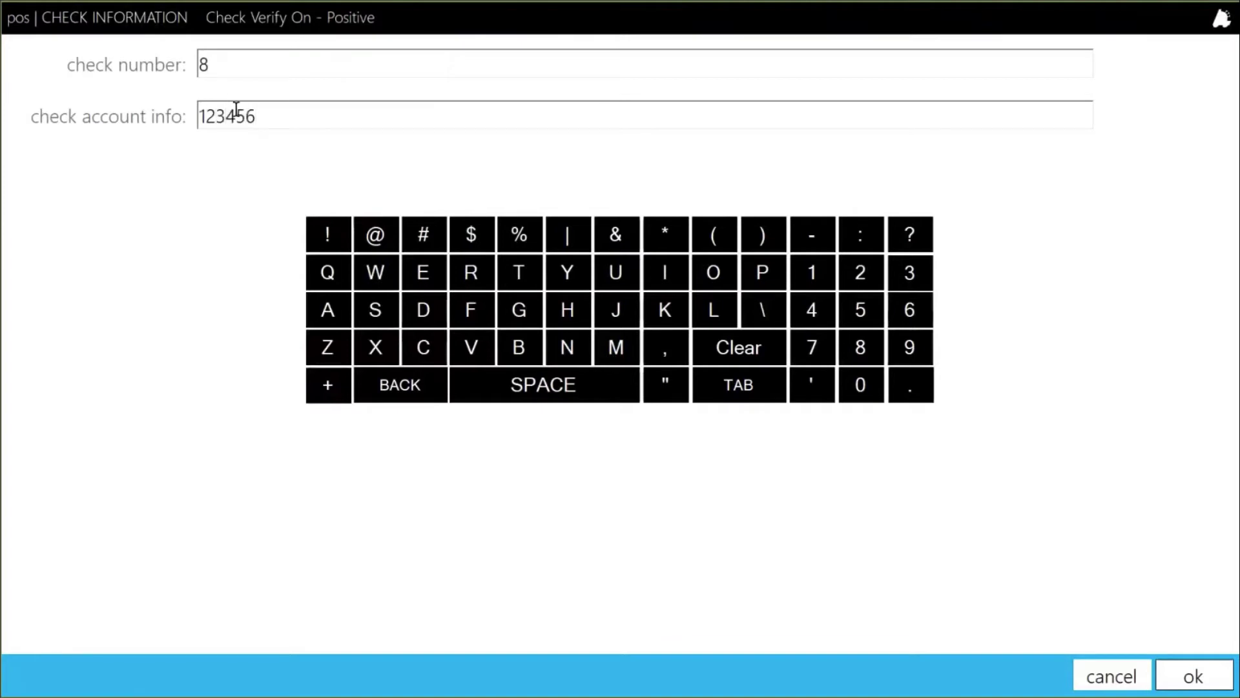
pyautogui.moveTo(285, 111); pyautogui.dragTo(179, 110)
pyautogui.click(279, 119)
pyautogui.click(1196, 677)
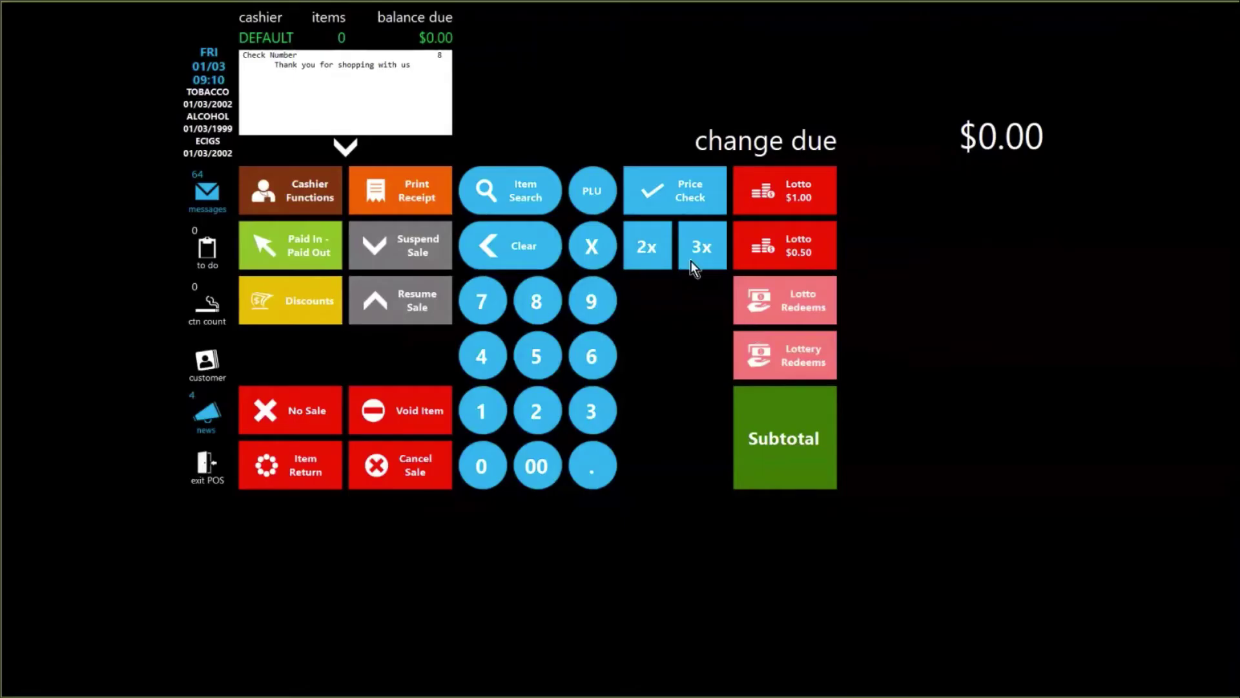
# Ring up MARLBORO SMOOTH 100 BX and confirm the customer's age.
pyautogui.click(525, 195)
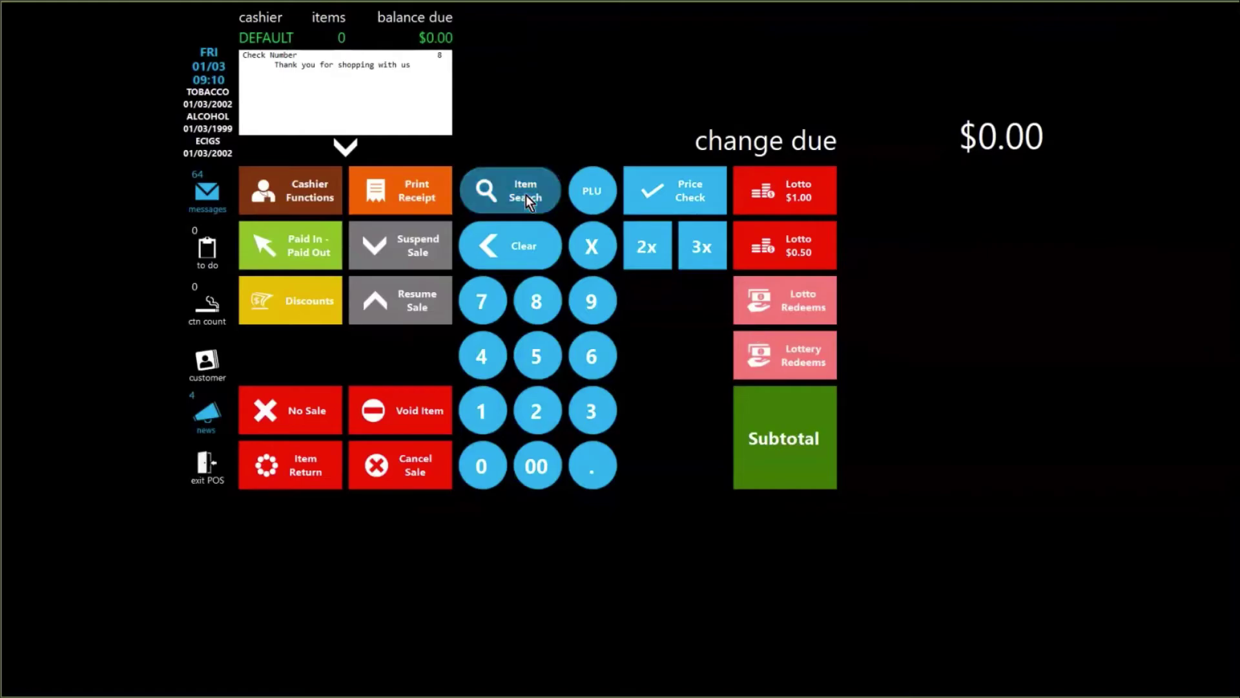
pyautogui.write('marl')
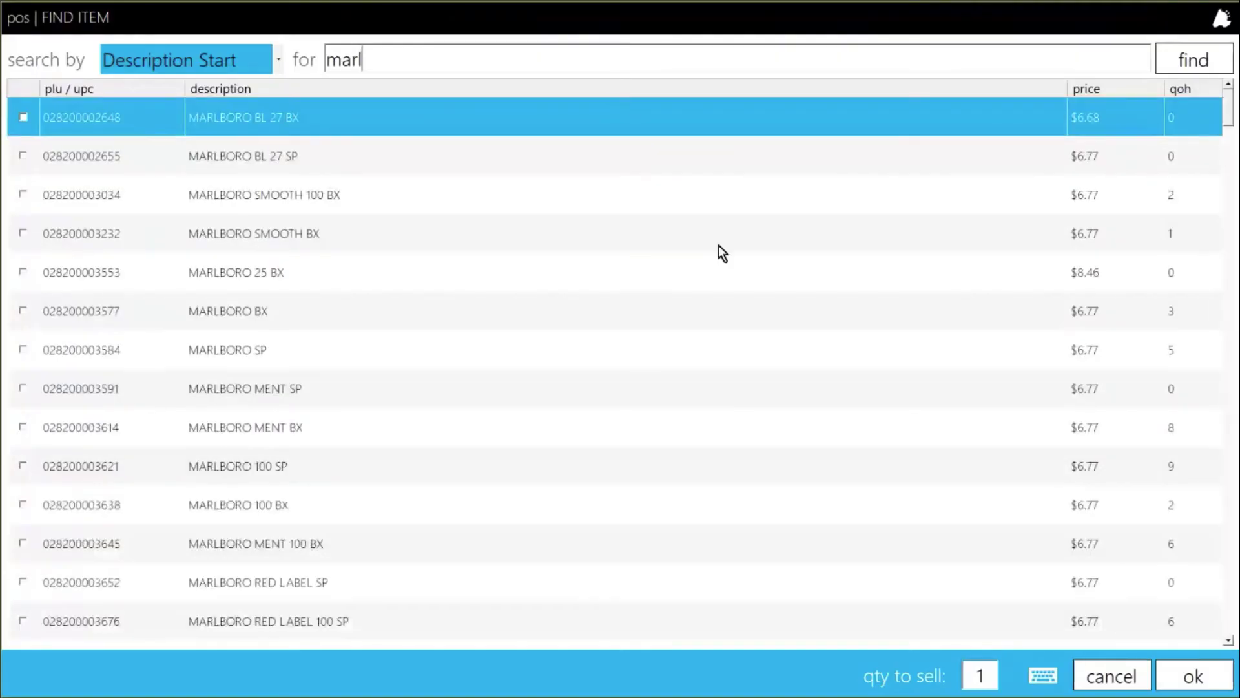
pyautogui.click(819, 194)
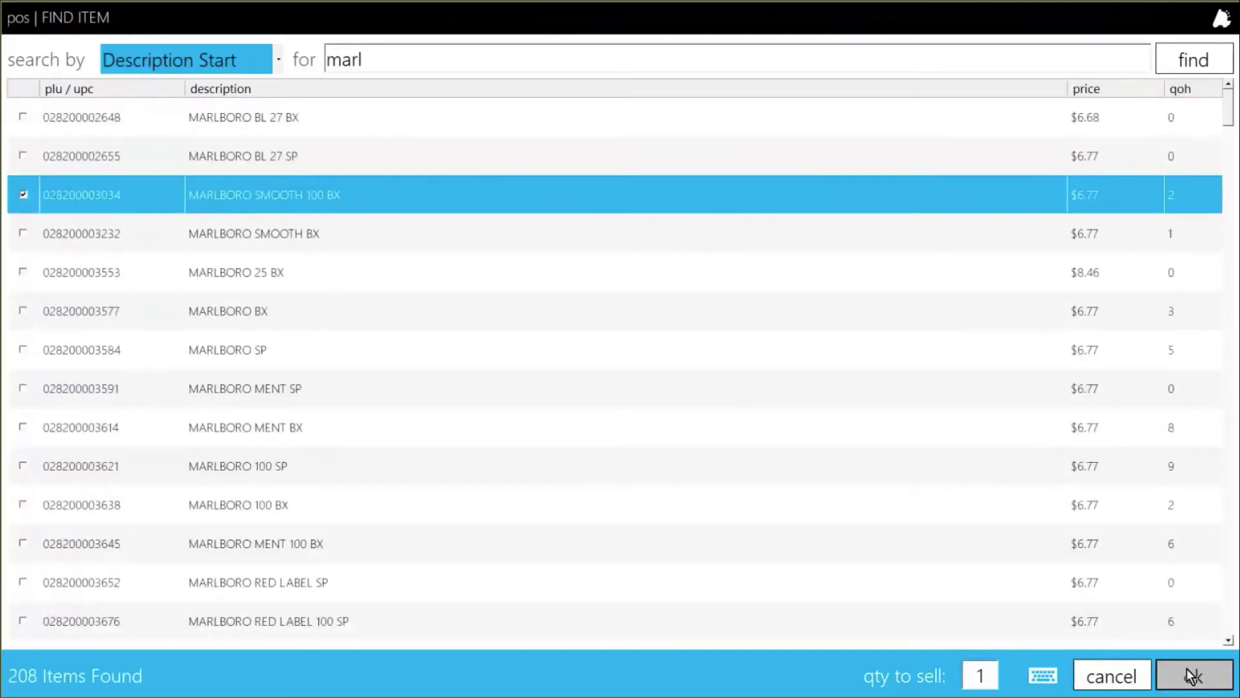
pyautogui.click(1190, 675)
pyautogui.click(858, 292)
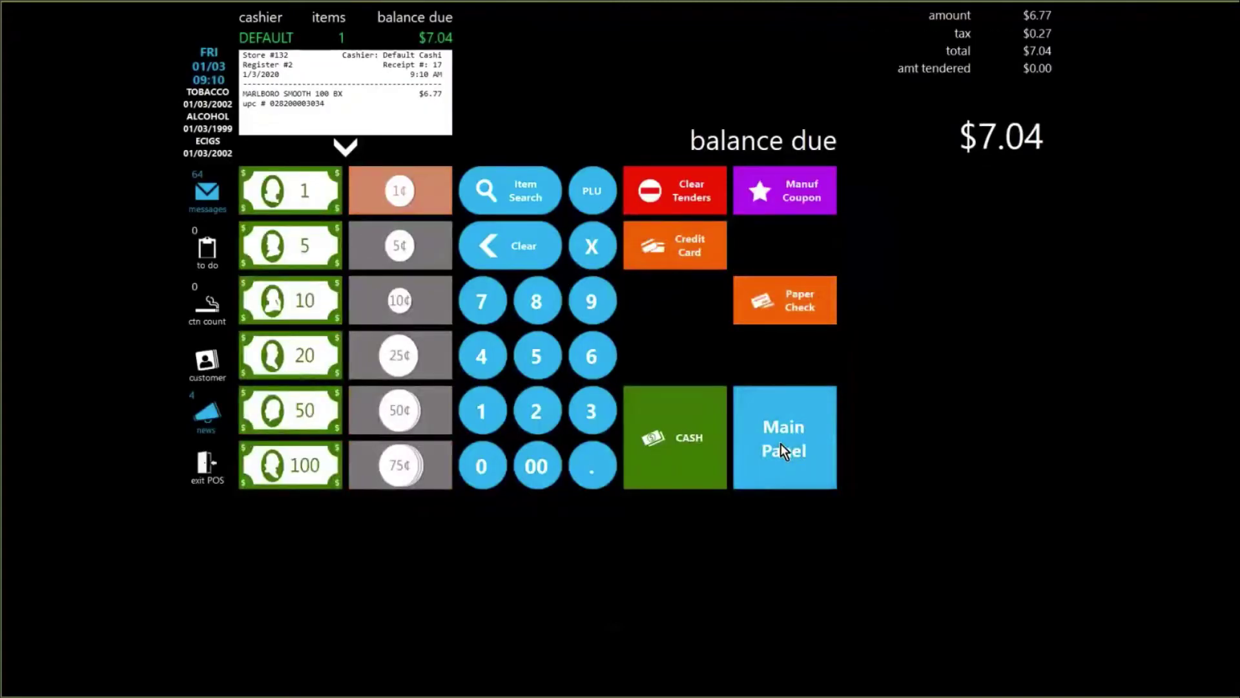
# Pay by check number 4 using the held customer's account key from the negative check file.
pyautogui.click(810, 311)
pyautogui.write('4')
pyautogui.click(256, 114)
pyautogui.hotkey('alt', 'Tab')
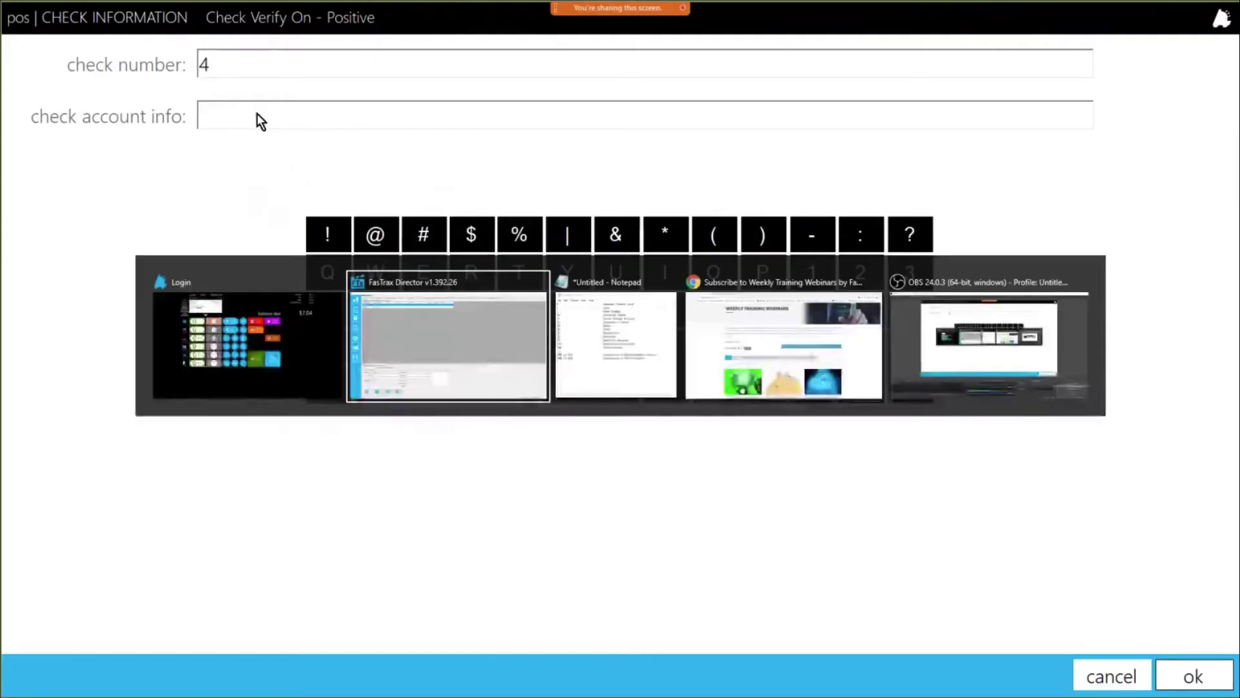
pyautogui.click(183, 93)
pyautogui.doubleClick(141, 473)
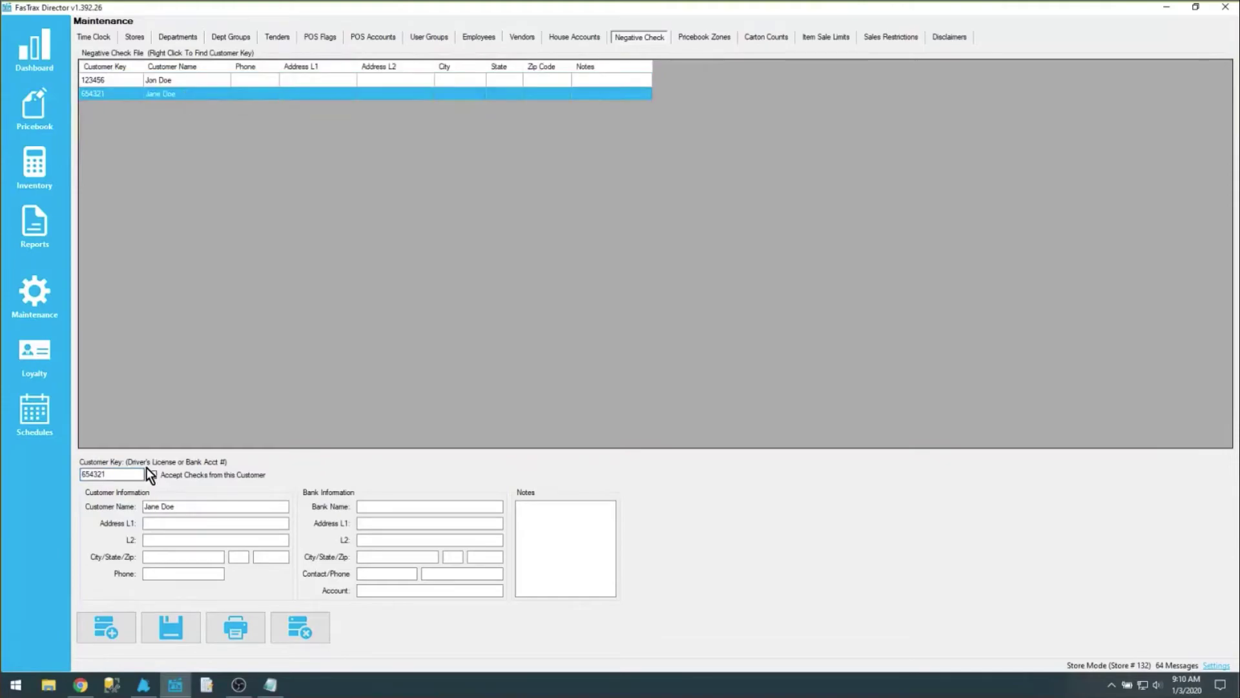
pyautogui.hotkey('alt', 'Tab')
pyautogui.write('654321')
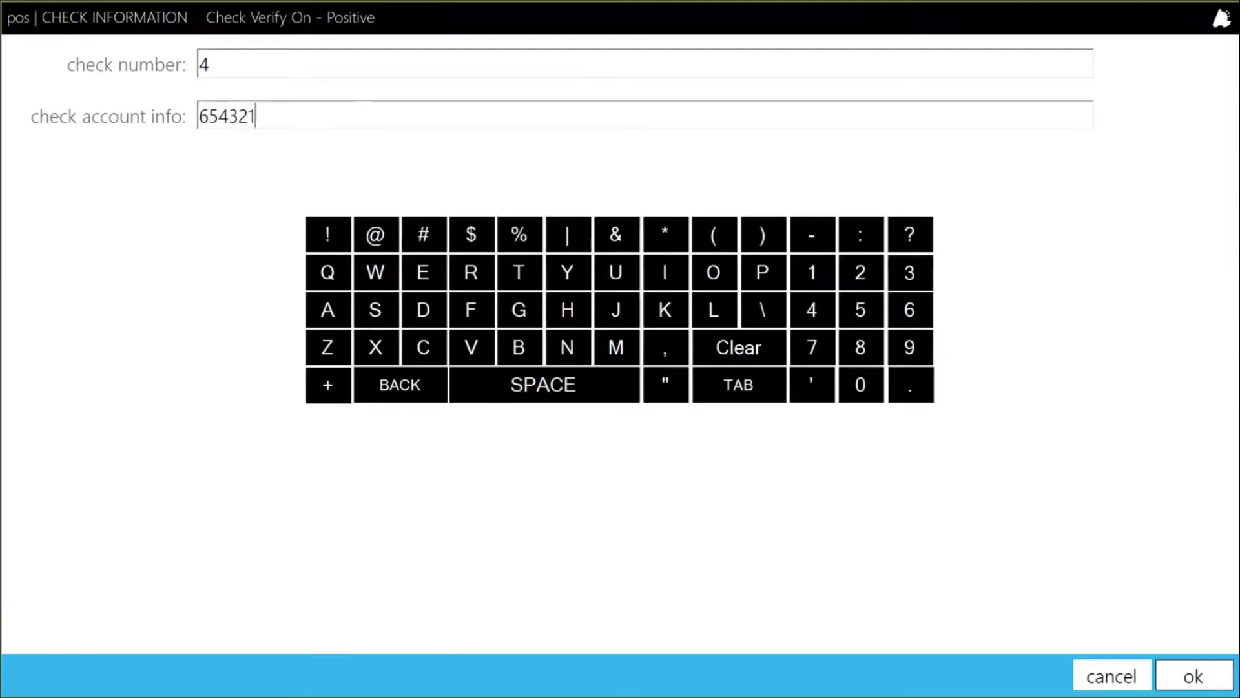
pyautogui.click(1193, 679)
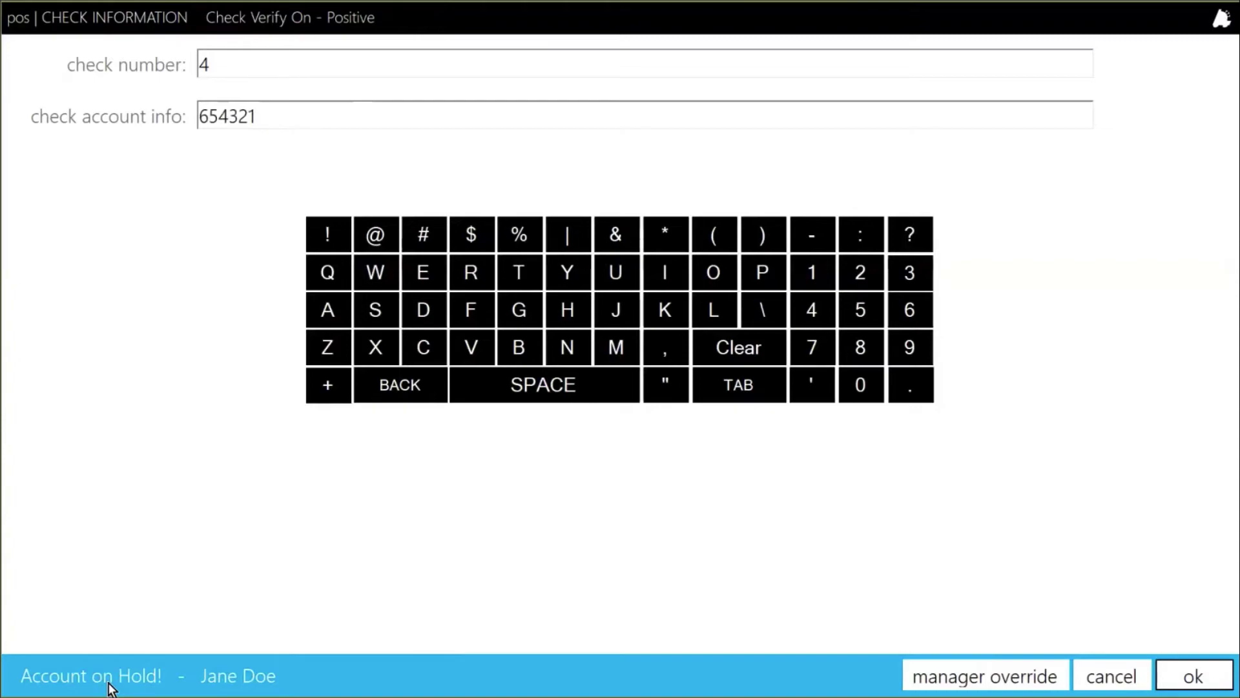
# Apply the manager override to the 'Account on Hold!' flag and finish the sale.
pyautogui.hotkey('alt', 'Tab')
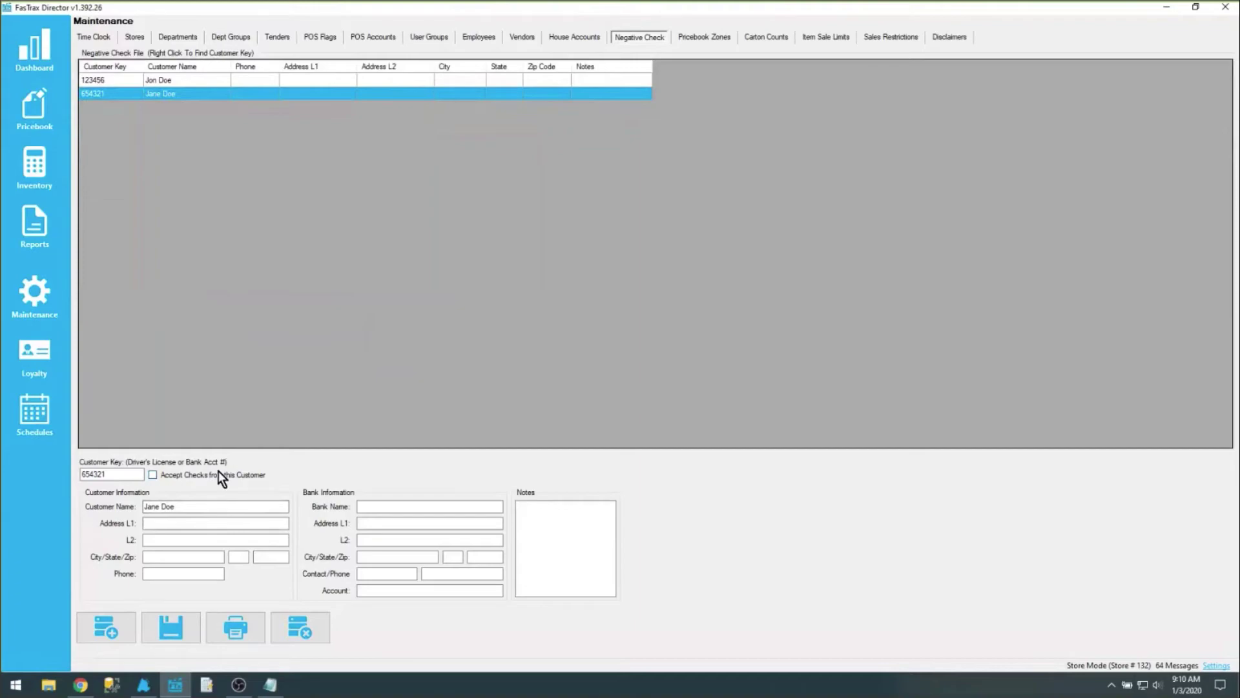
pyautogui.hotkey('alt', 'Tab')
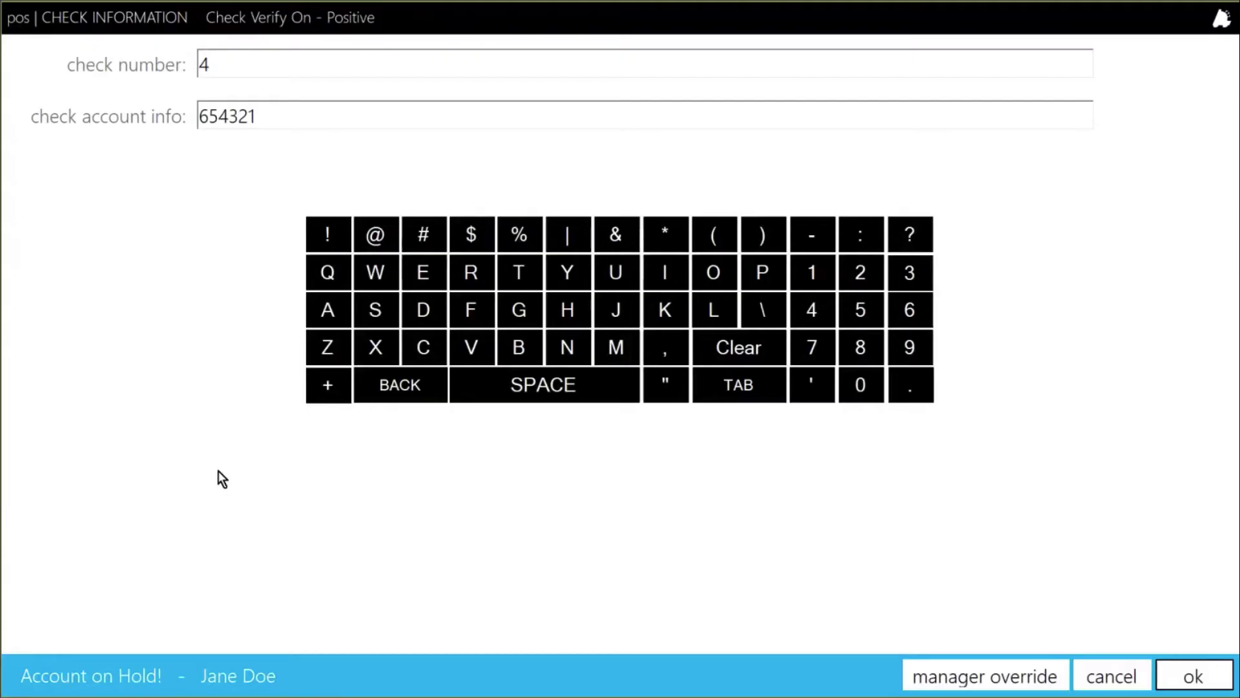
pyautogui.click(995, 675)
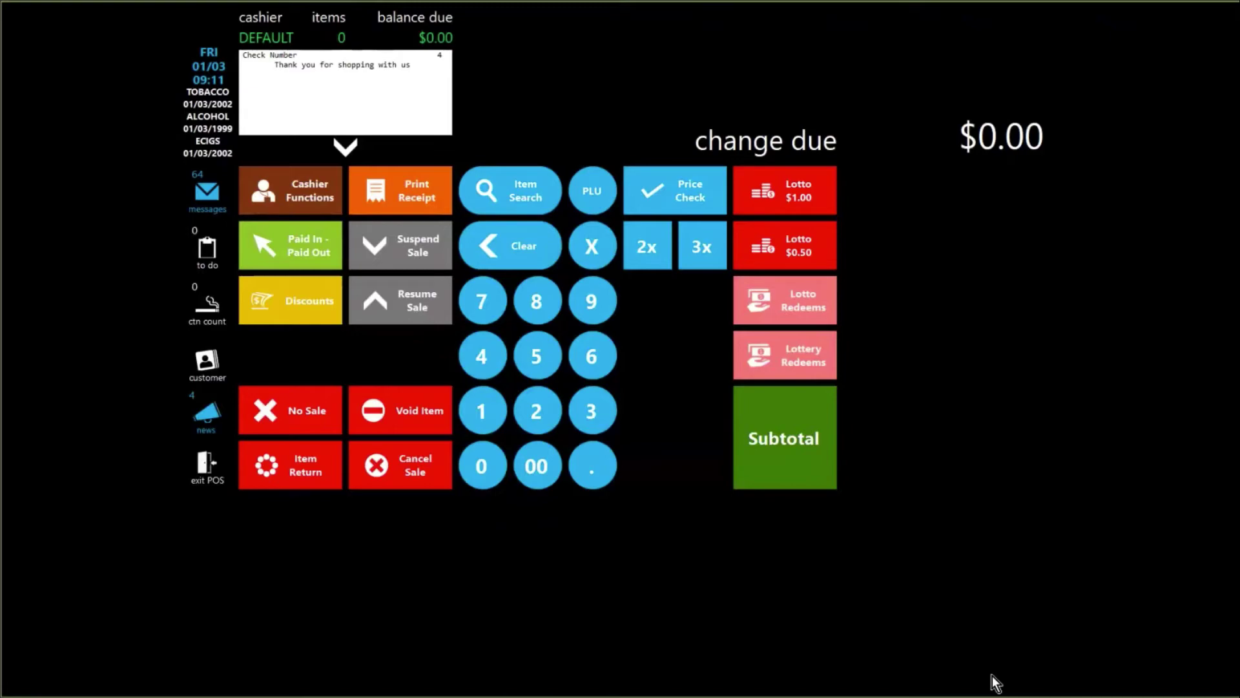
# Review the held customer's key and name in Director, then bring Chrome to the front.
pyautogui.hotkey('alt', 'Tab')
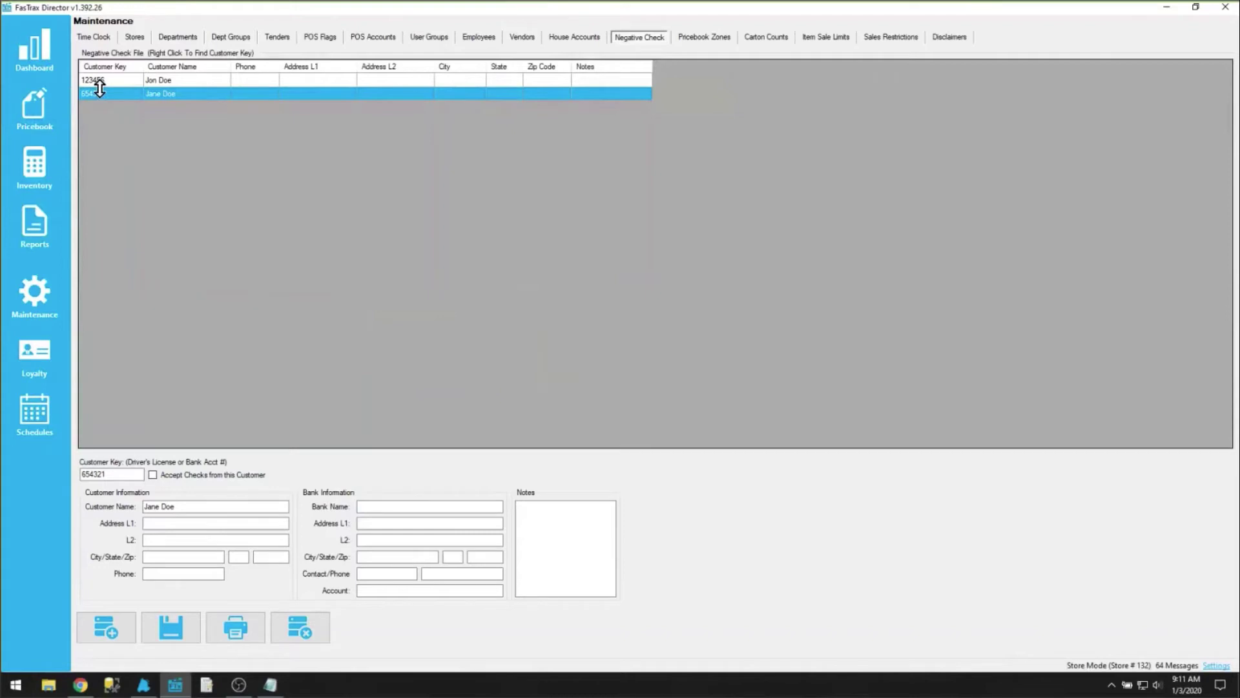
pyautogui.doubleClick(123, 474)
pyautogui.moveTo(199, 506); pyautogui.dragTo(126, 505)
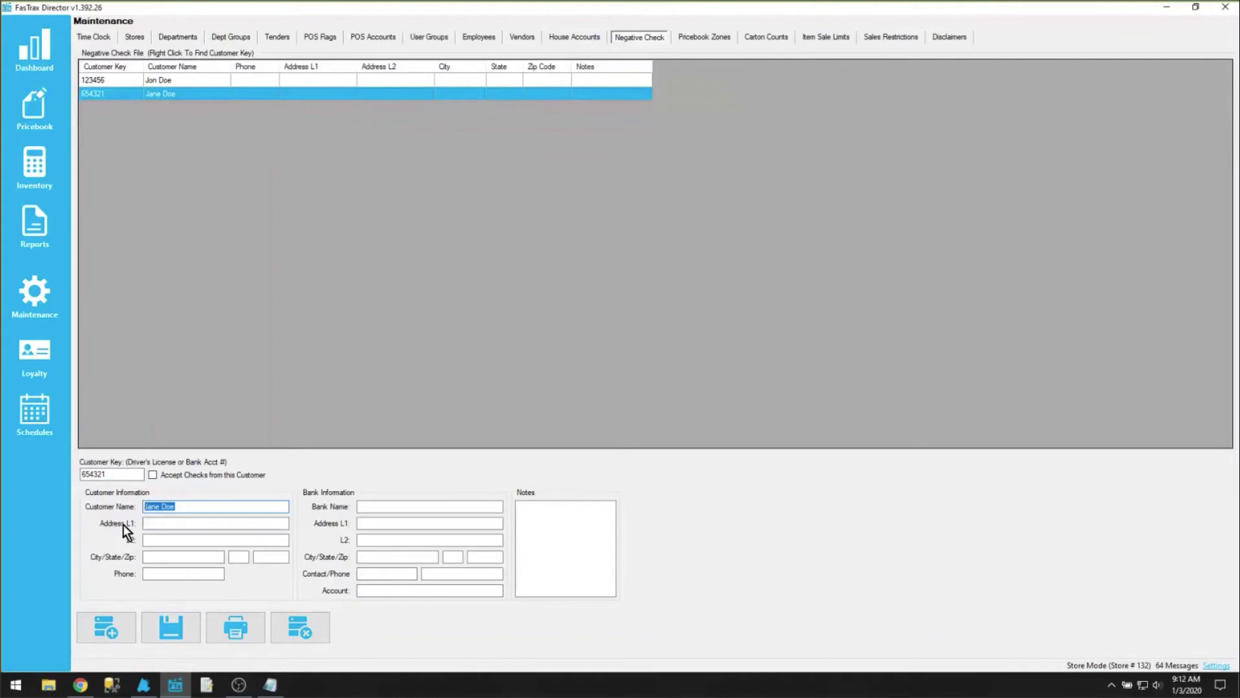
pyautogui.click(91, 688)
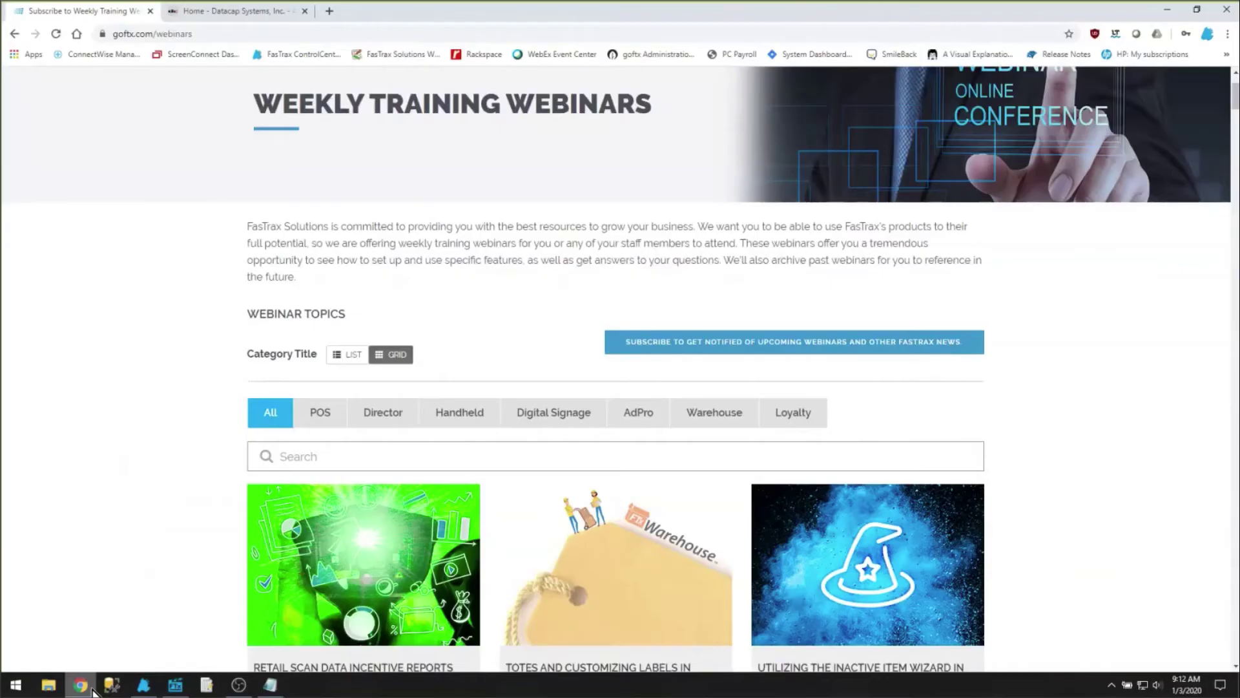
# On the Datacap tab, go to SOLUTIONS and open COMPATIBLE DEVICES under Supported Hardware.
pyautogui.click(268, 10)
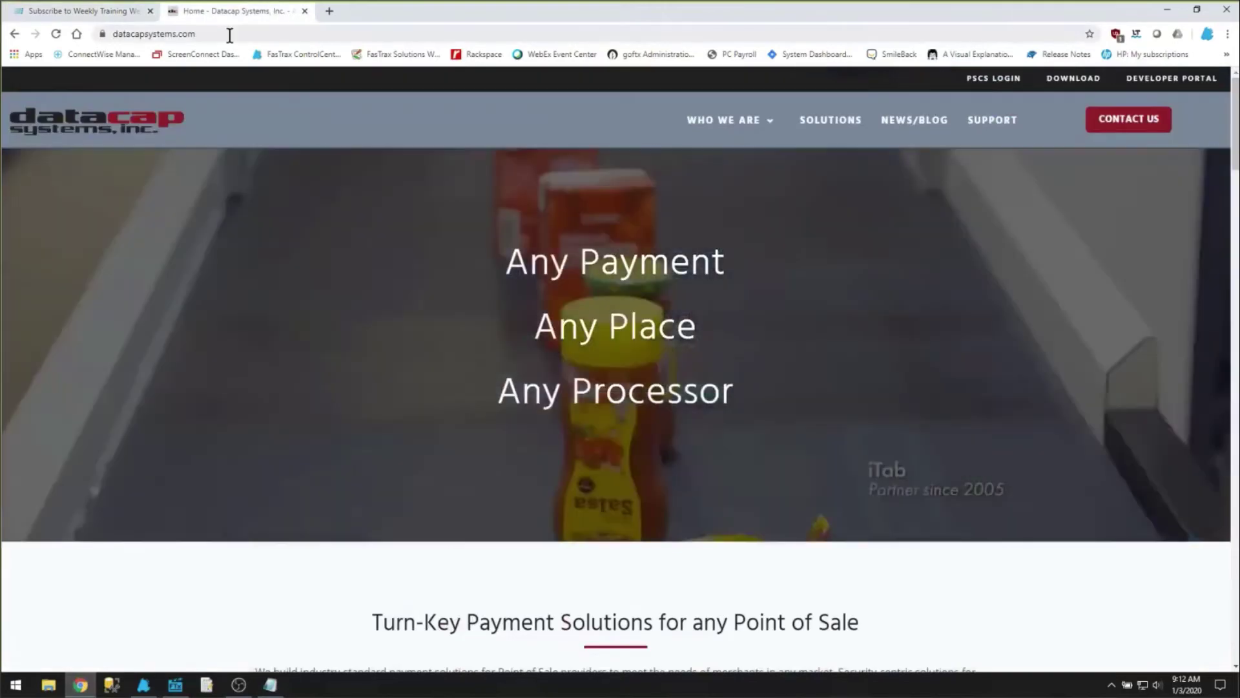
pyautogui.click(230, 34)
pyautogui.click(204, 26)
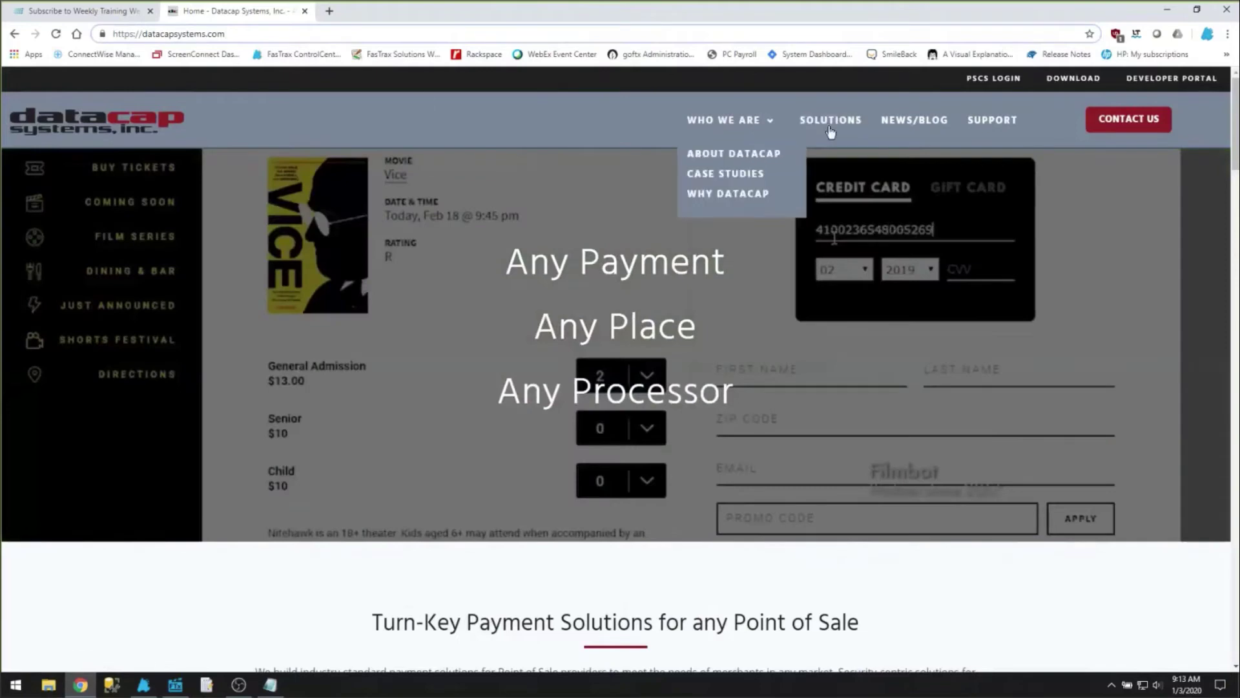
pyautogui.click(829, 119)
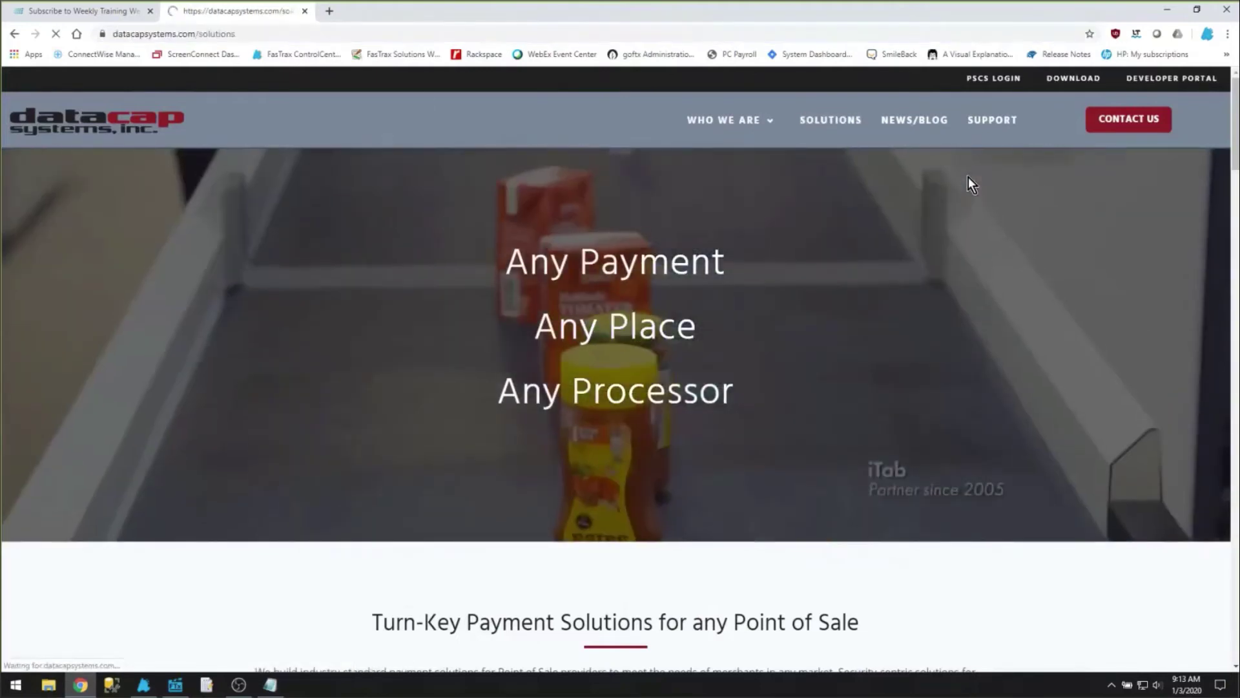
pyautogui.scroll(-5, 933, 266)
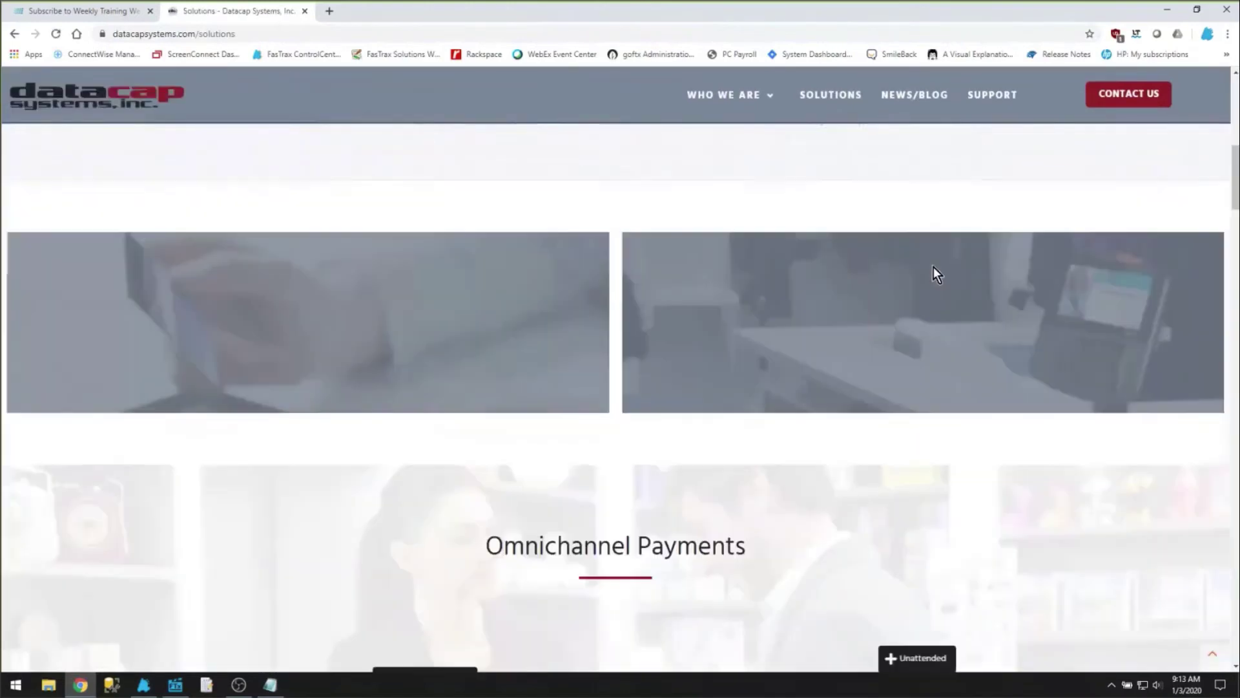
pyautogui.scroll(-2, 924, 249)
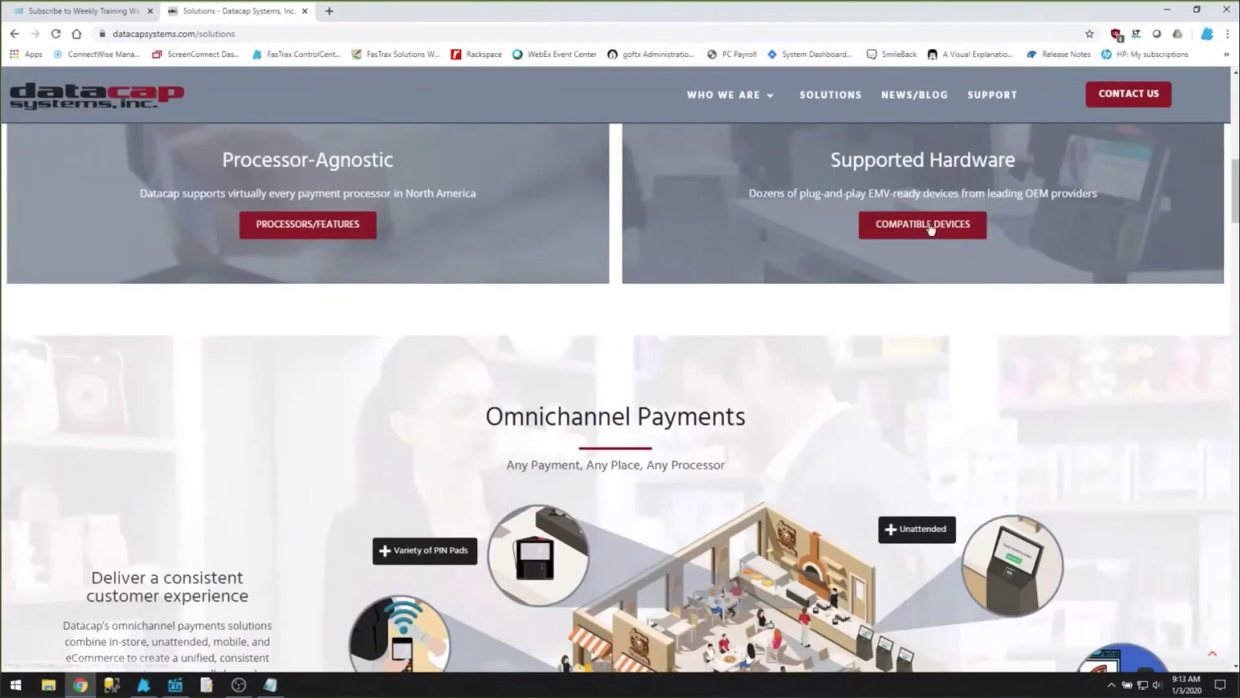
pyautogui.click(930, 226)
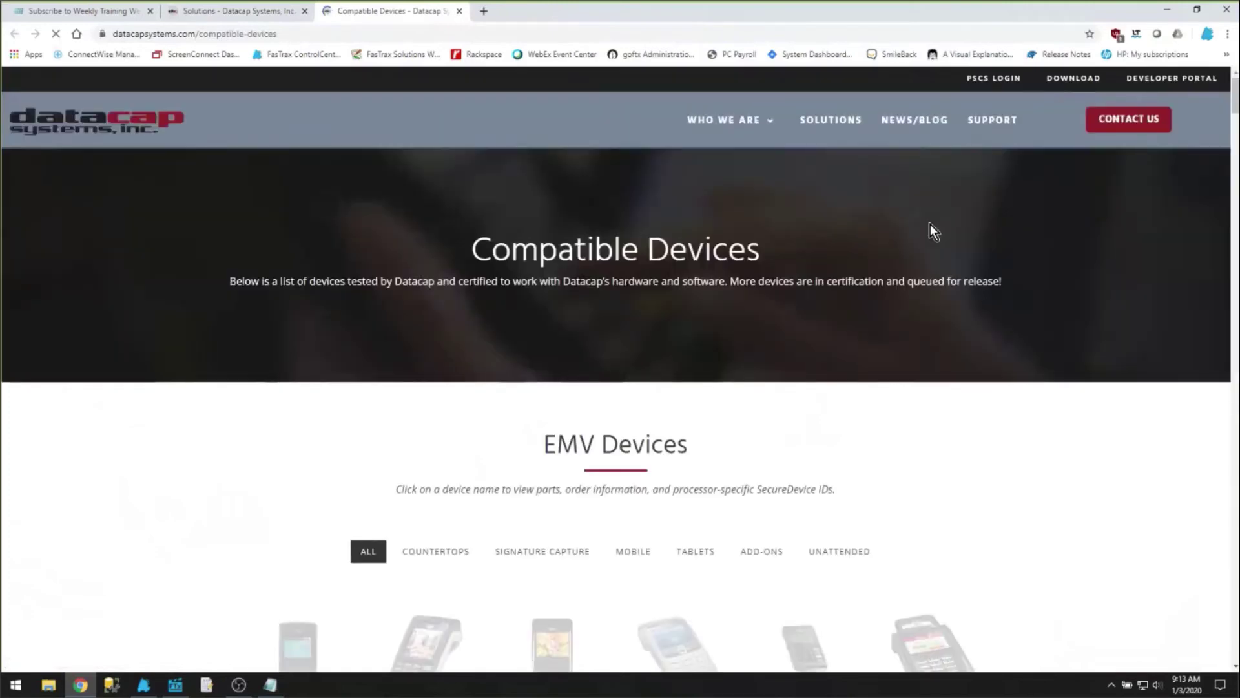
# Find the Ingenico IPP 320 in the EMV device grid and open its page.
pyautogui.scroll(-5, 933, 252)
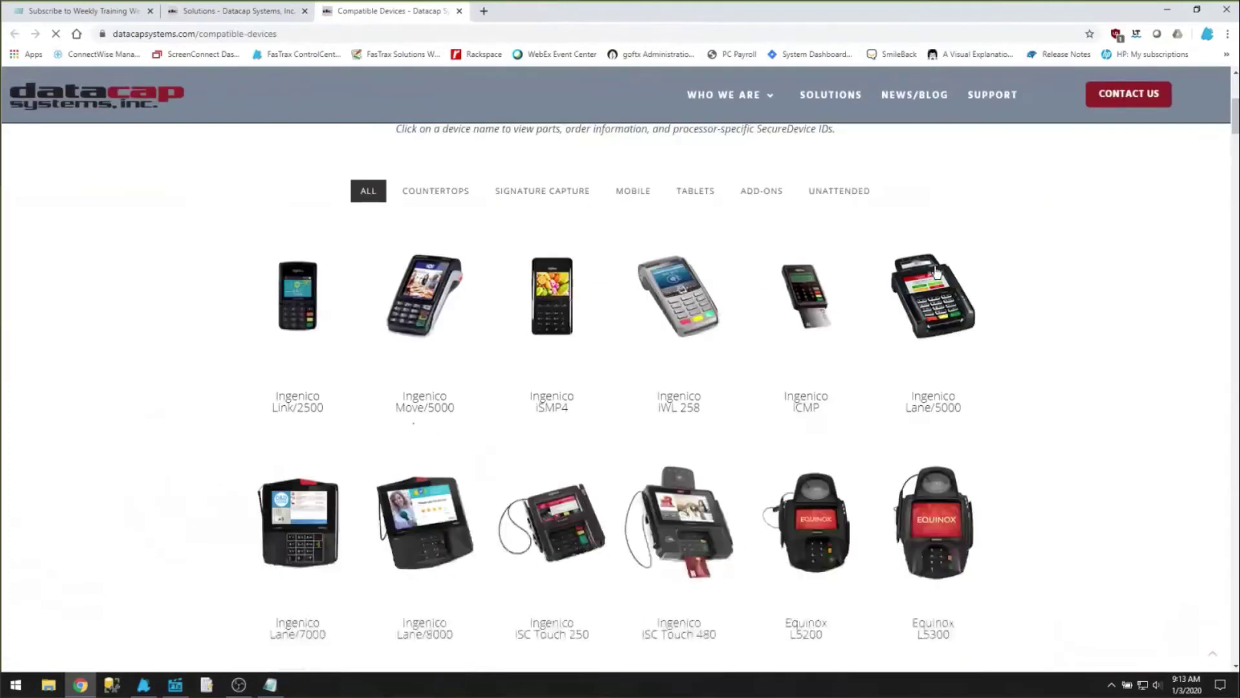
pyautogui.scroll(-5, 963, 440)
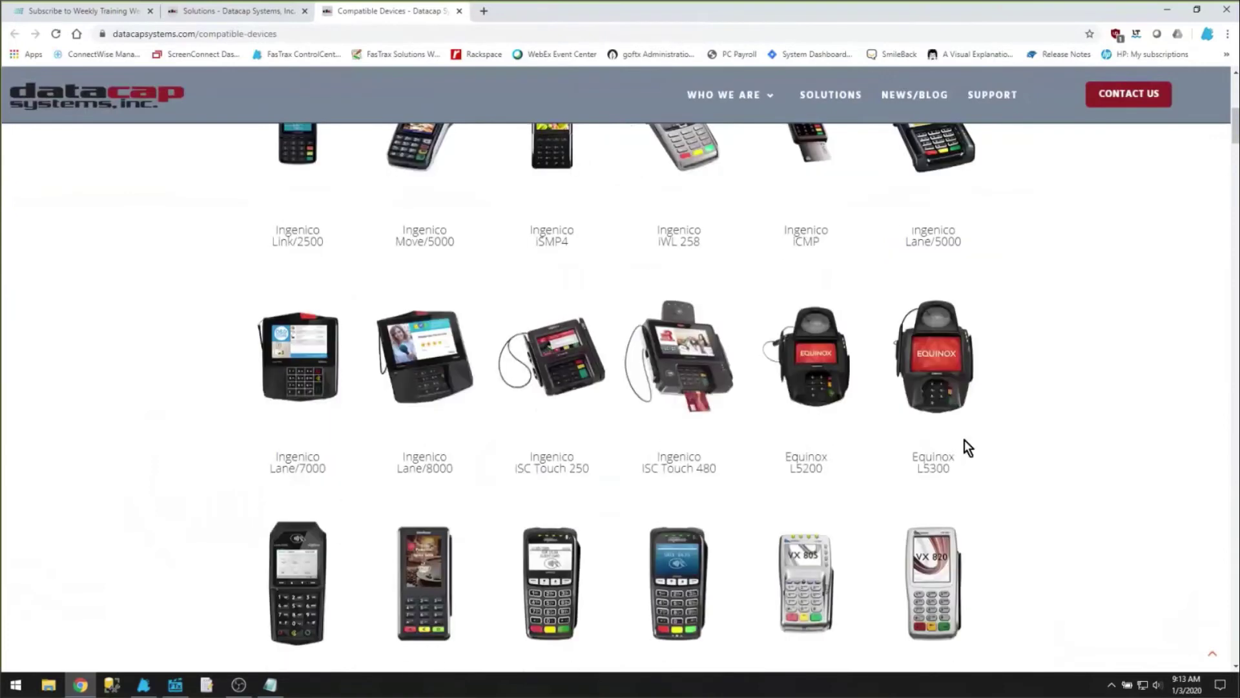
pyautogui.scroll(-10, 657, 428)
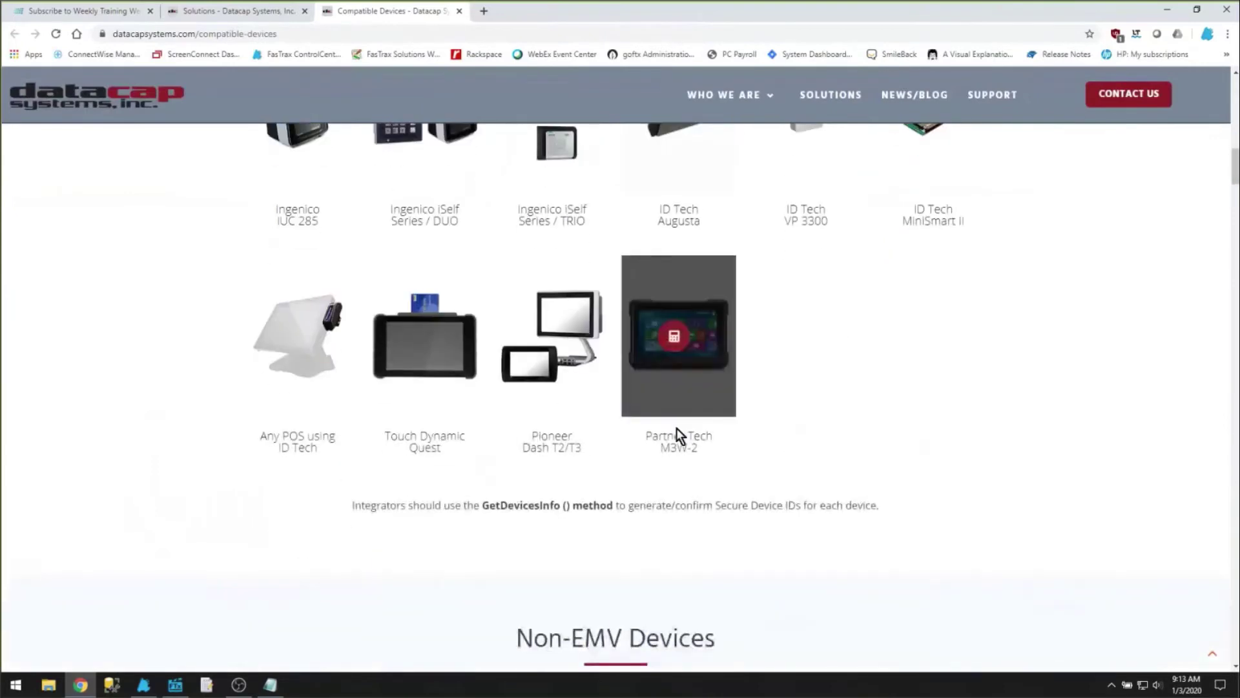
pyautogui.scroll(10, 1041, 417)
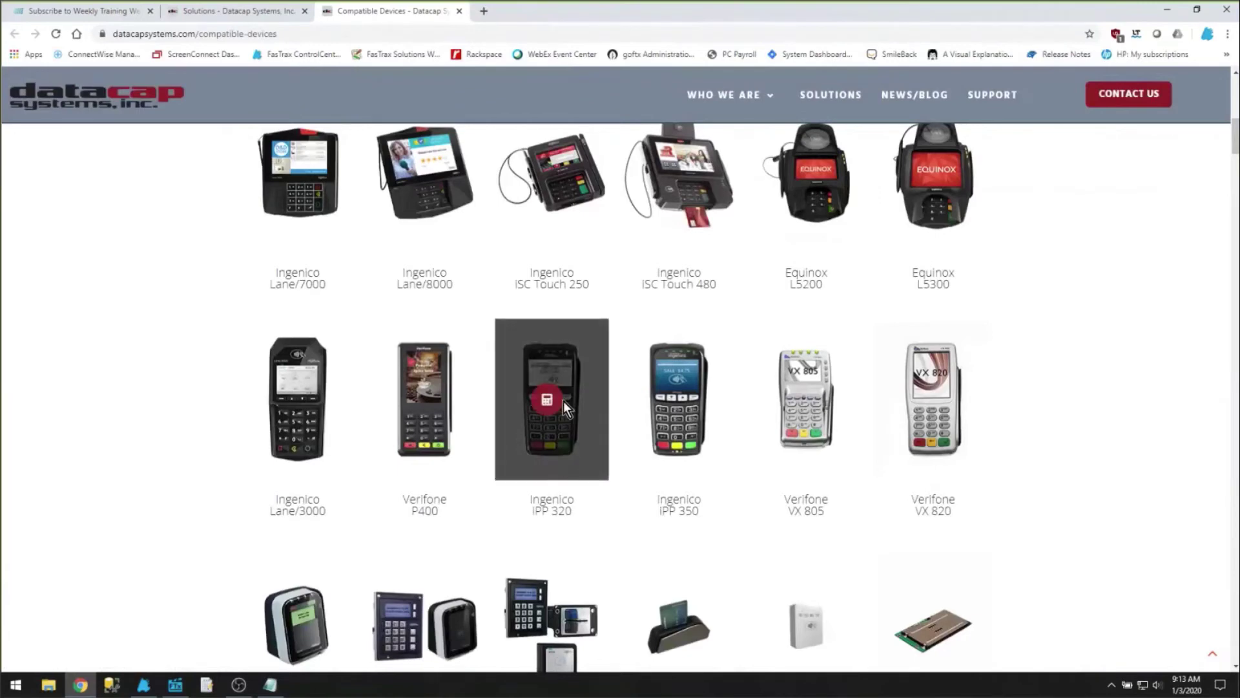
pyautogui.click(562, 398)
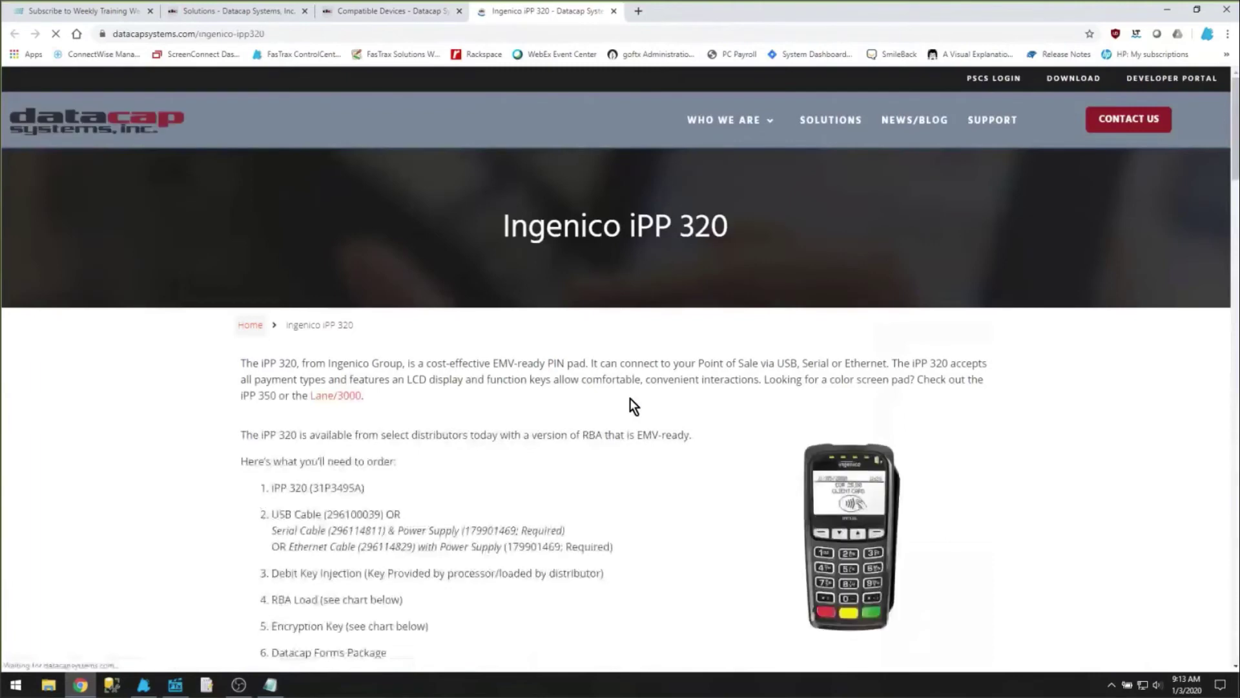
# Read the iPP 320's certified processors and Processor-Specific Secure Device IDs table.
pyautogui.scroll(-10, 630, 398)
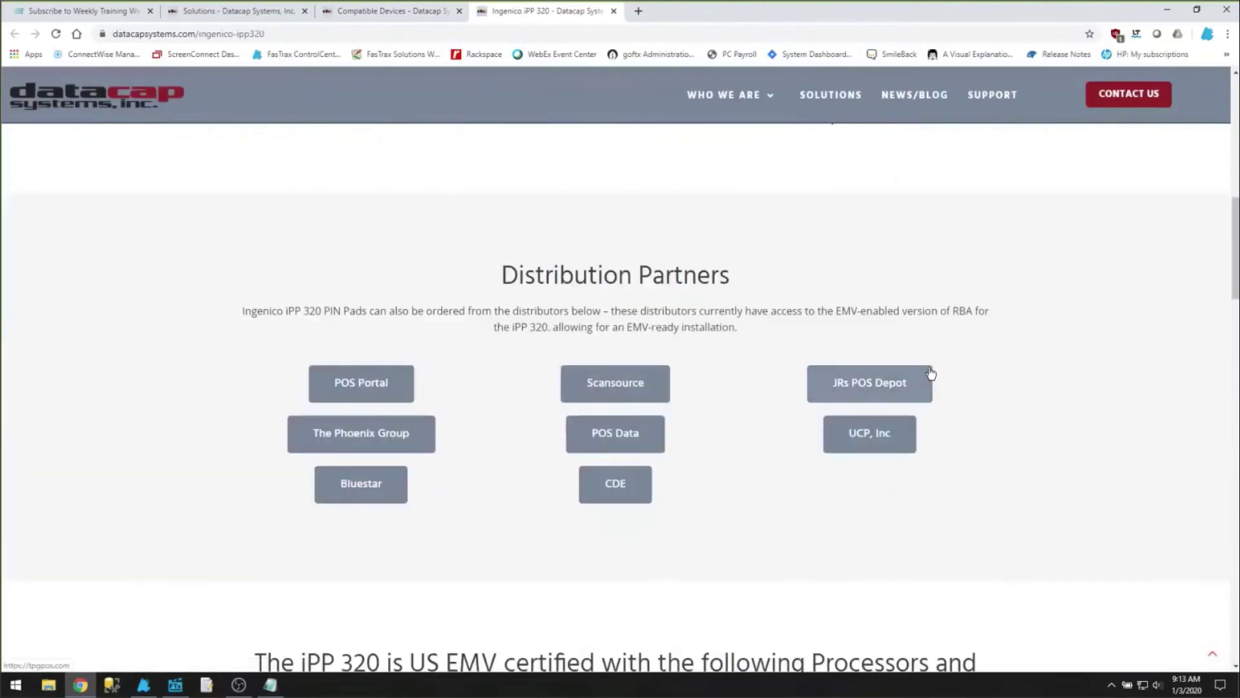
pyautogui.scroll(-7, 794, 432)
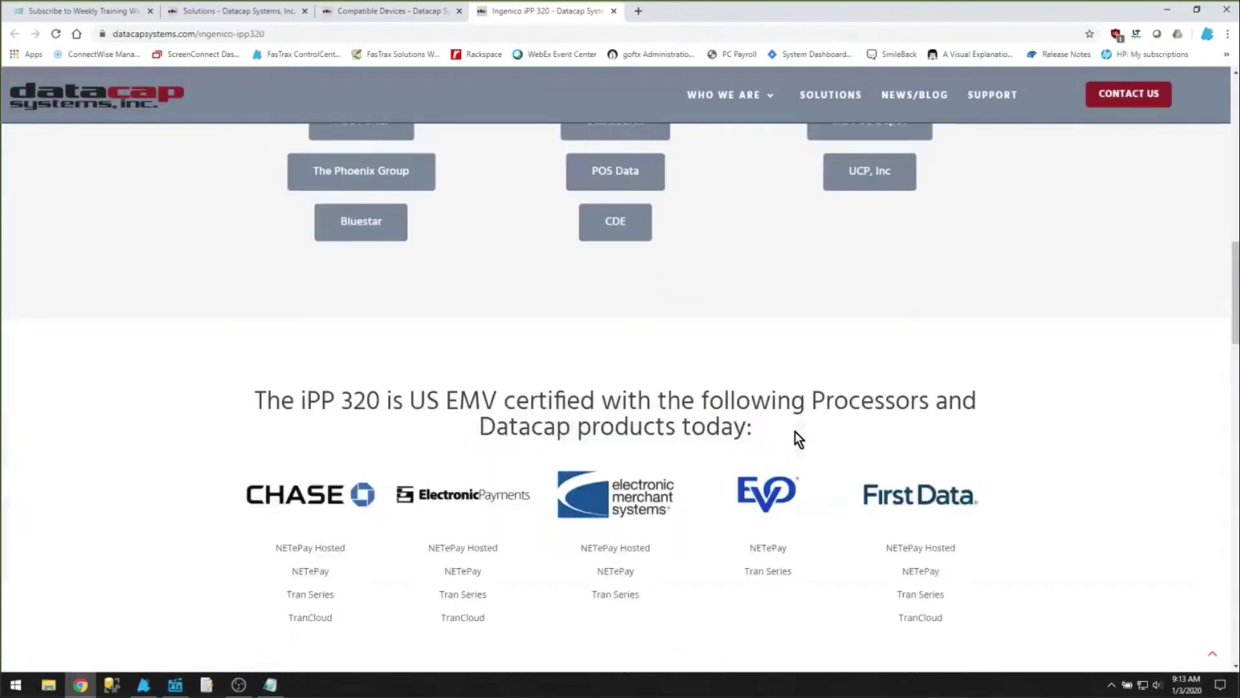
pyautogui.scroll(-2, 564, 347)
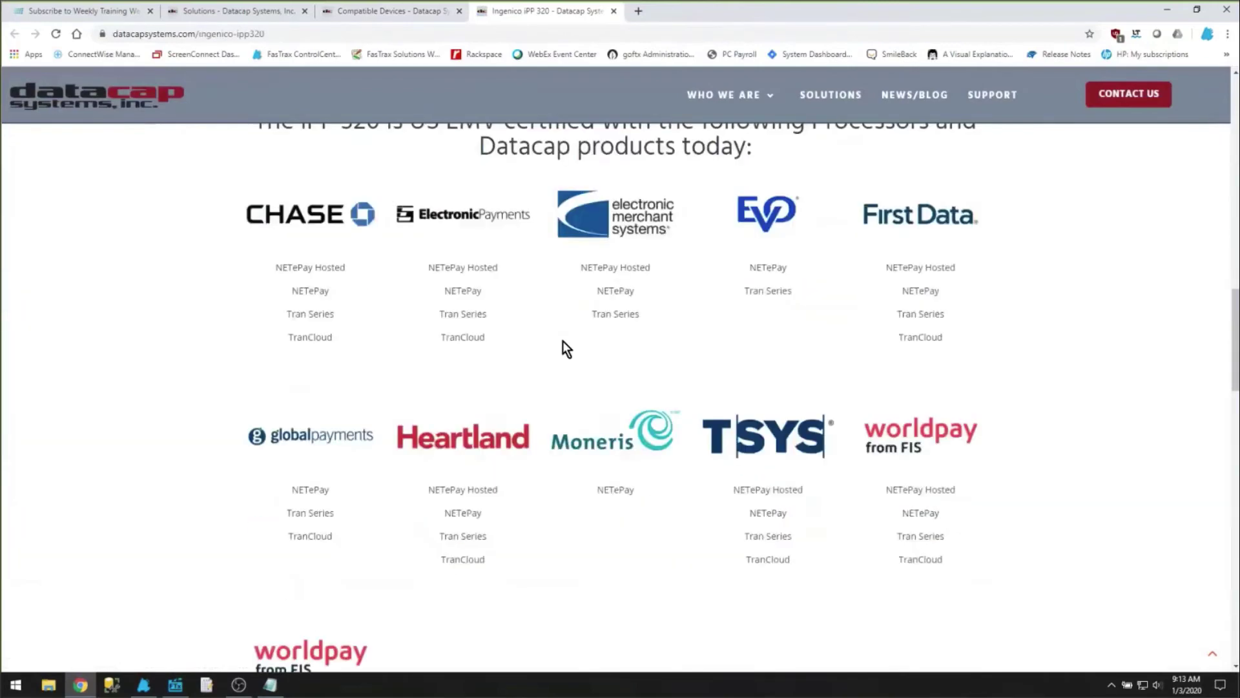
pyautogui.scroll(1, 573, 295)
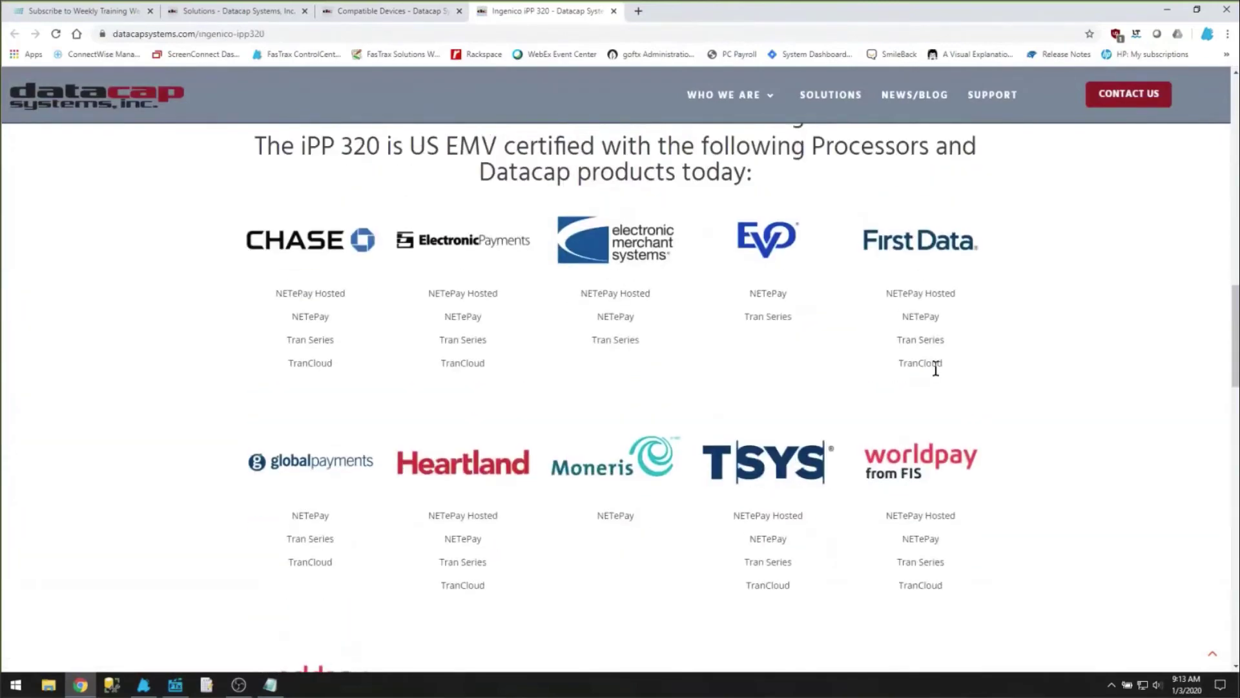
pyautogui.scroll(-3, 455, 481)
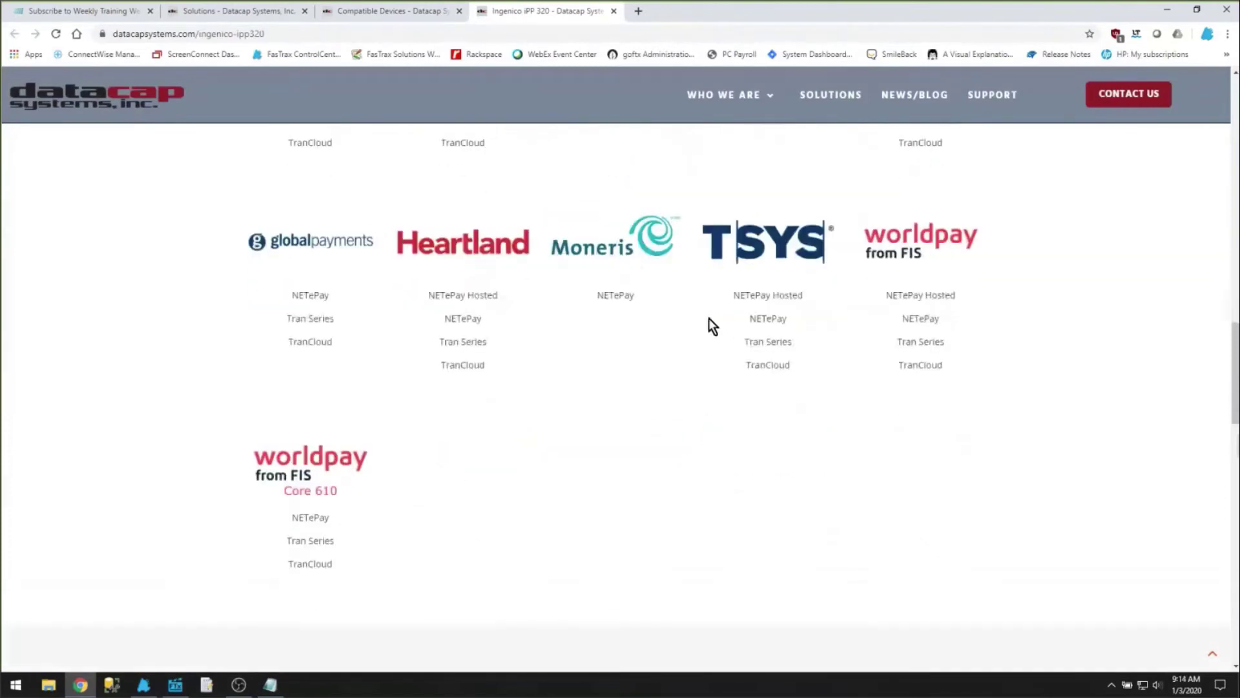
pyautogui.scroll(-6, 708, 317)
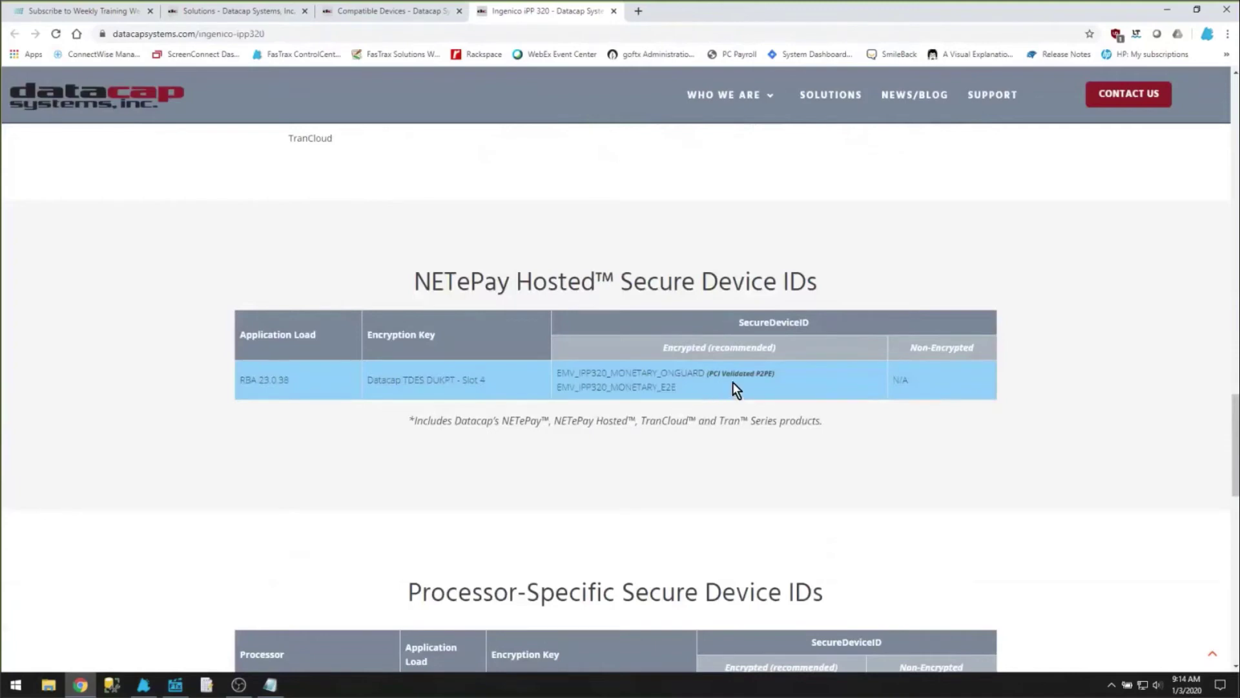
pyautogui.scroll(-3, 732, 382)
pyautogui.scroll(-3, 733, 382)
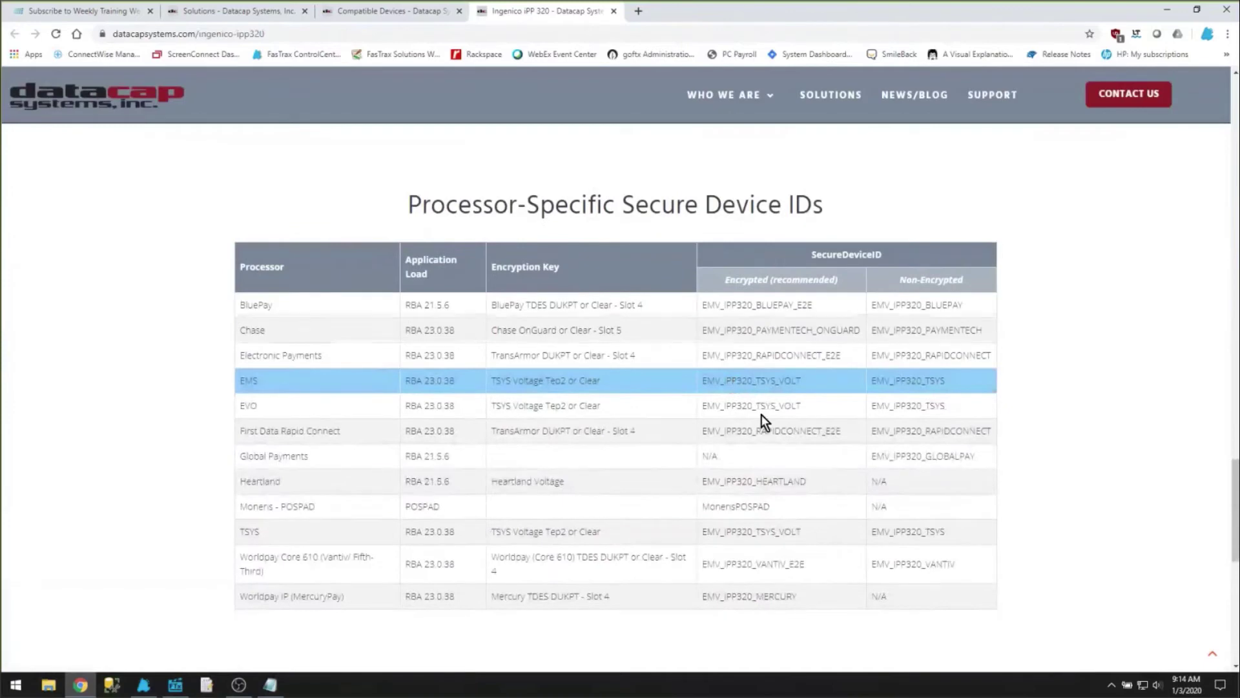
pyautogui.scroll(-2, 689, 292)
pyautogui.scroll(1, 707, 342)
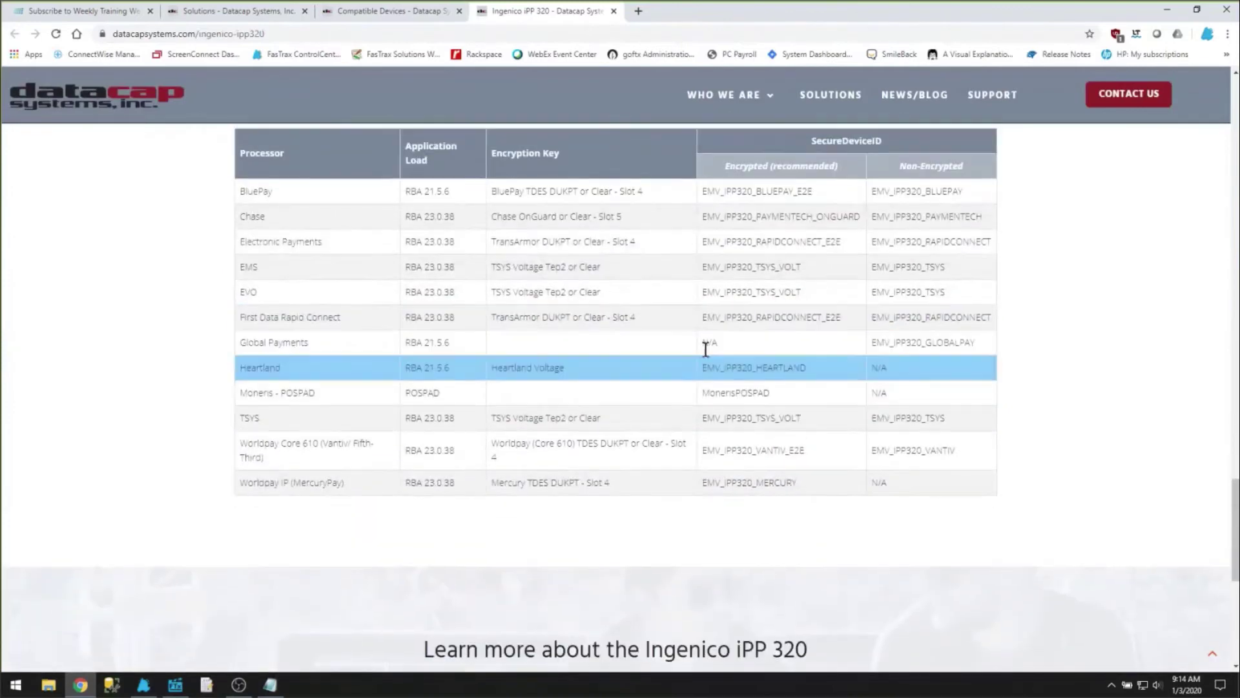
pyautogui.scroll(2, 706, 349)
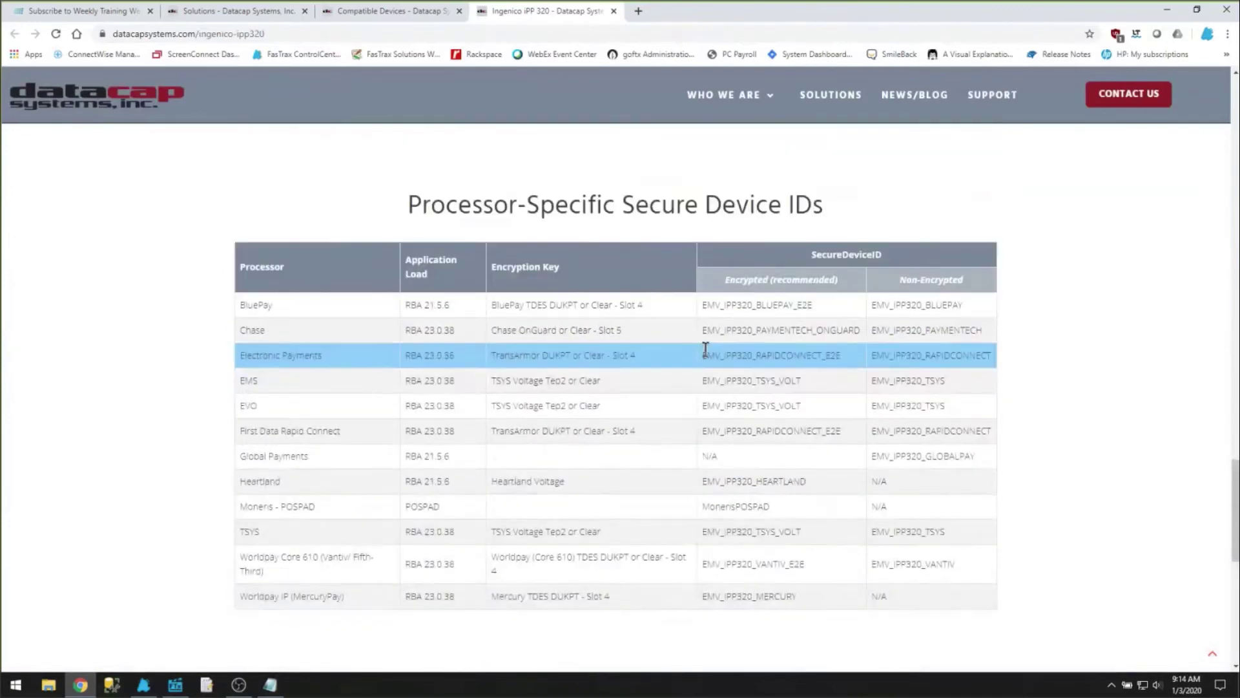
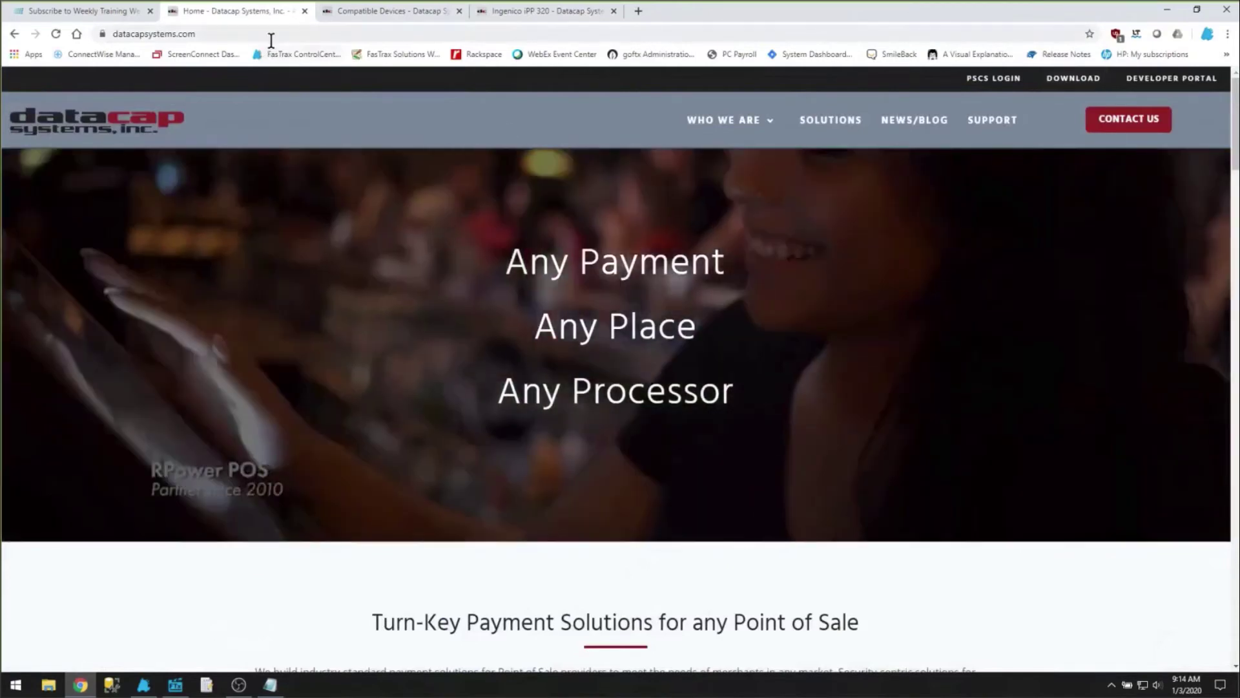
# Open the datacapepay.com download menu and expand NETePay 5.0 down to its Purchased and Rental host lists.
pyautogui.click(1067, 78)
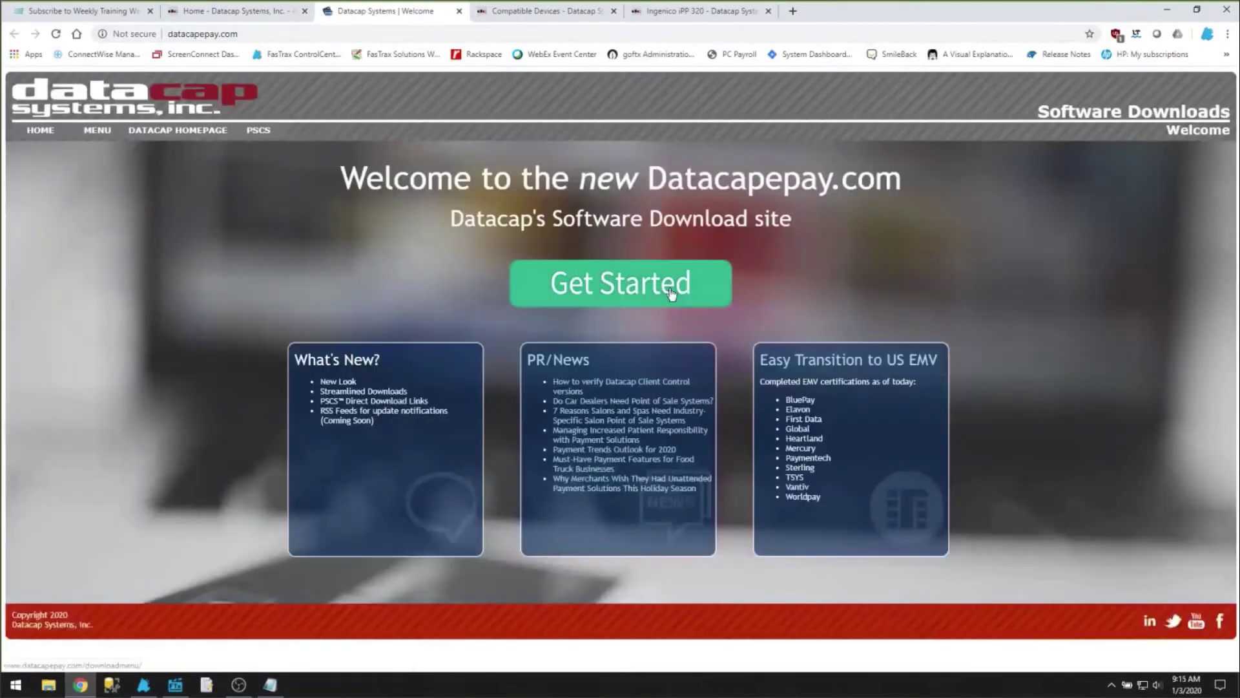
pyautogui.click(672, 295)
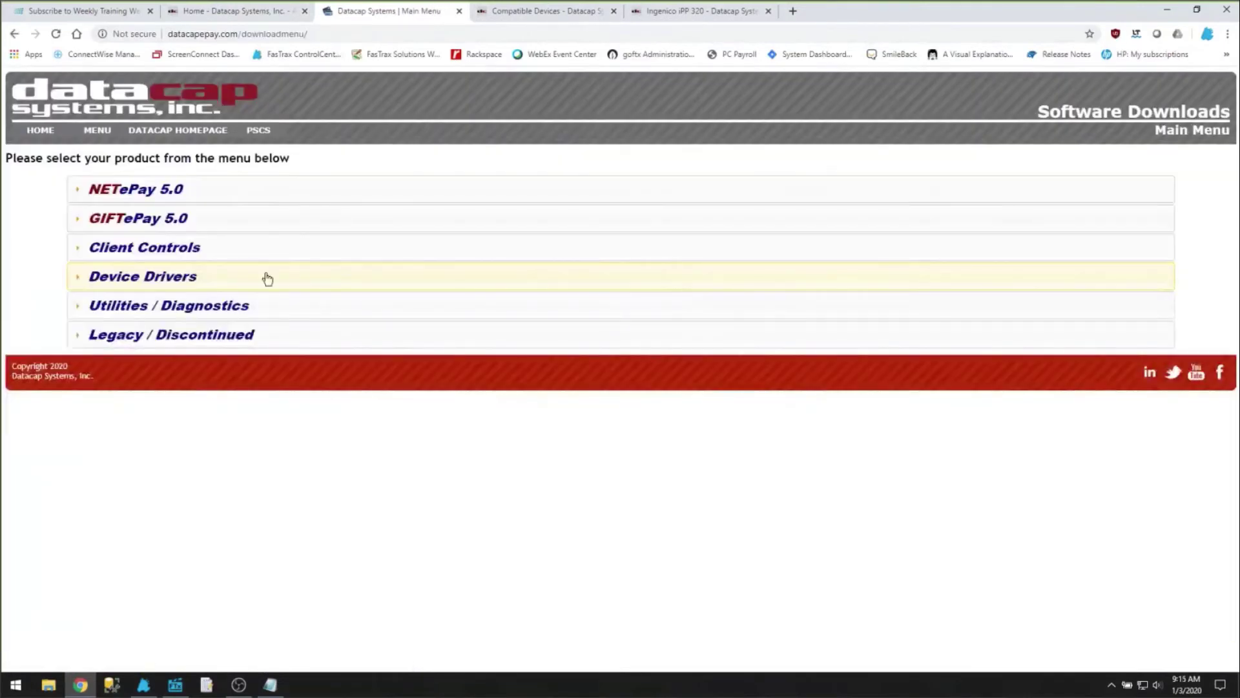
pyautogui.click(137, 194)
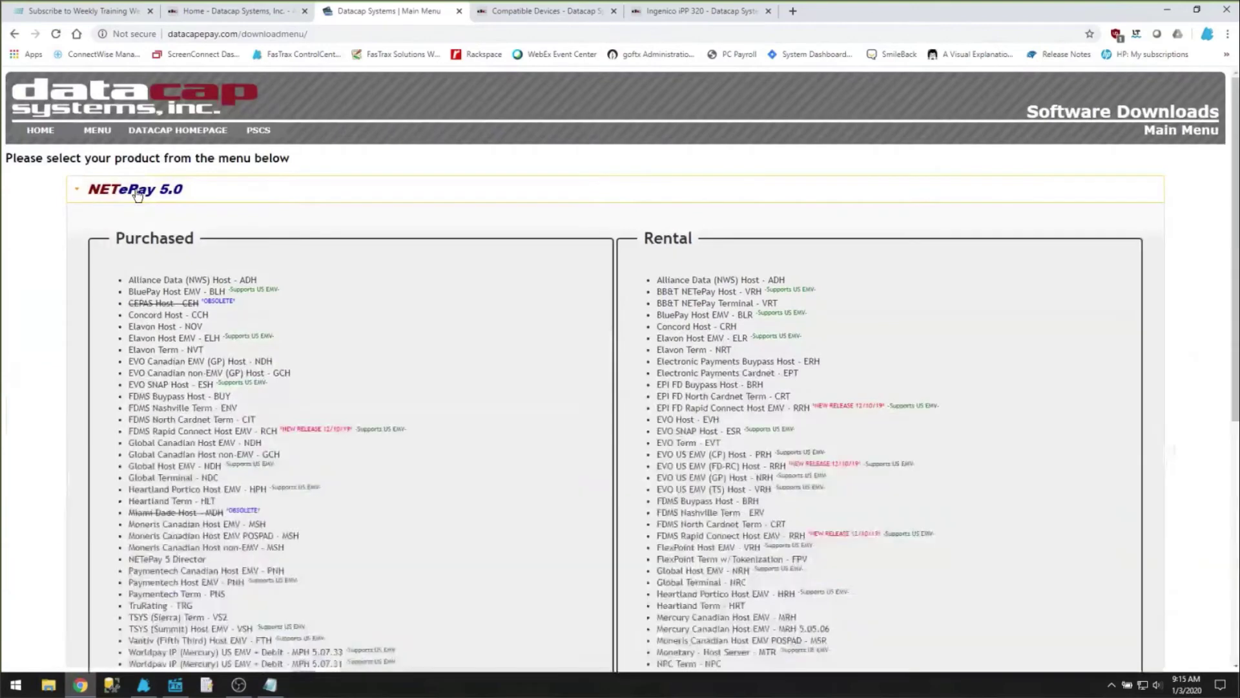
pyautogui.scroll(-1, 282, 188)
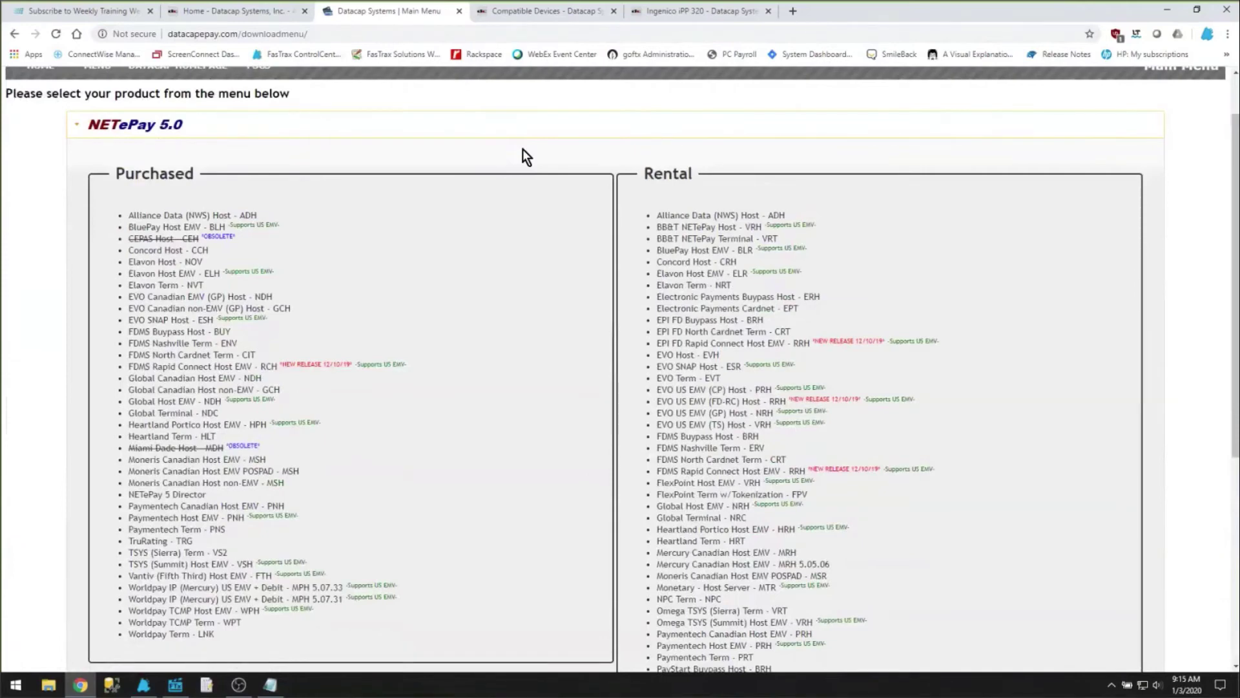
pyautogui.scroll(-1, 522, 149)
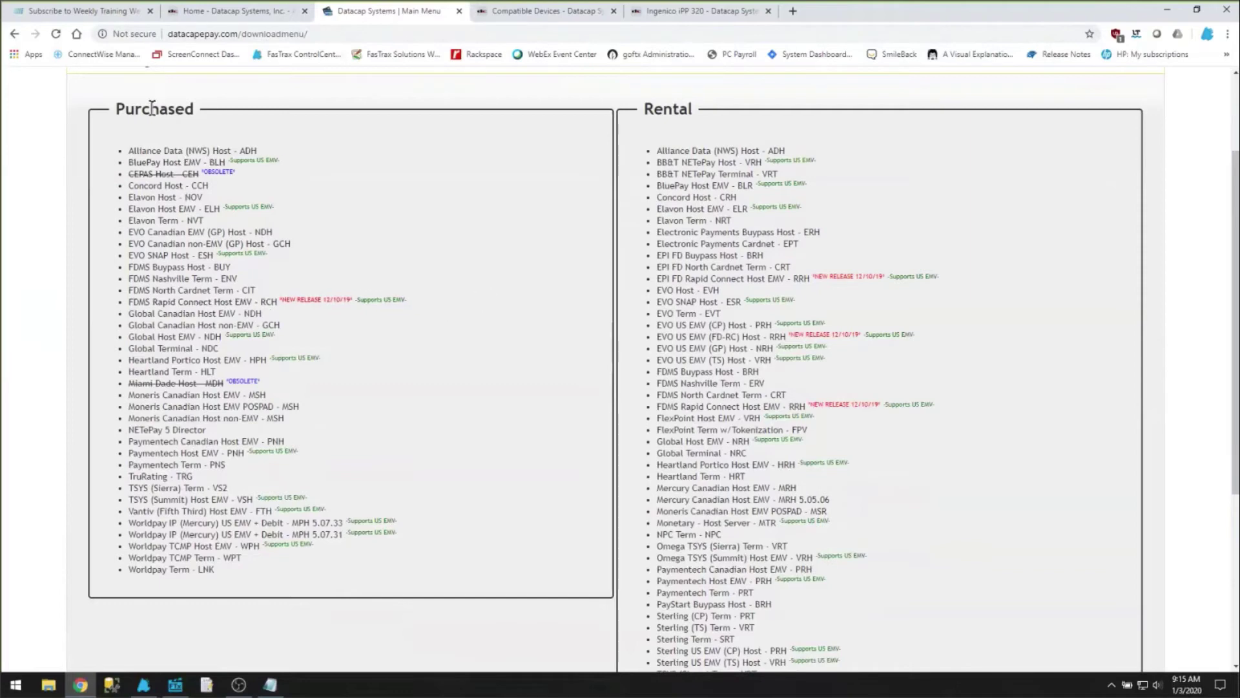
# Open the FDMS Rapid Connect Host EMV - RCH 5.07.35 page and highlight dsiPDCX 1.66 and dsiEMVUS 1.39, reviewing Steps 1–3.
pyautogui.click(223, 306)
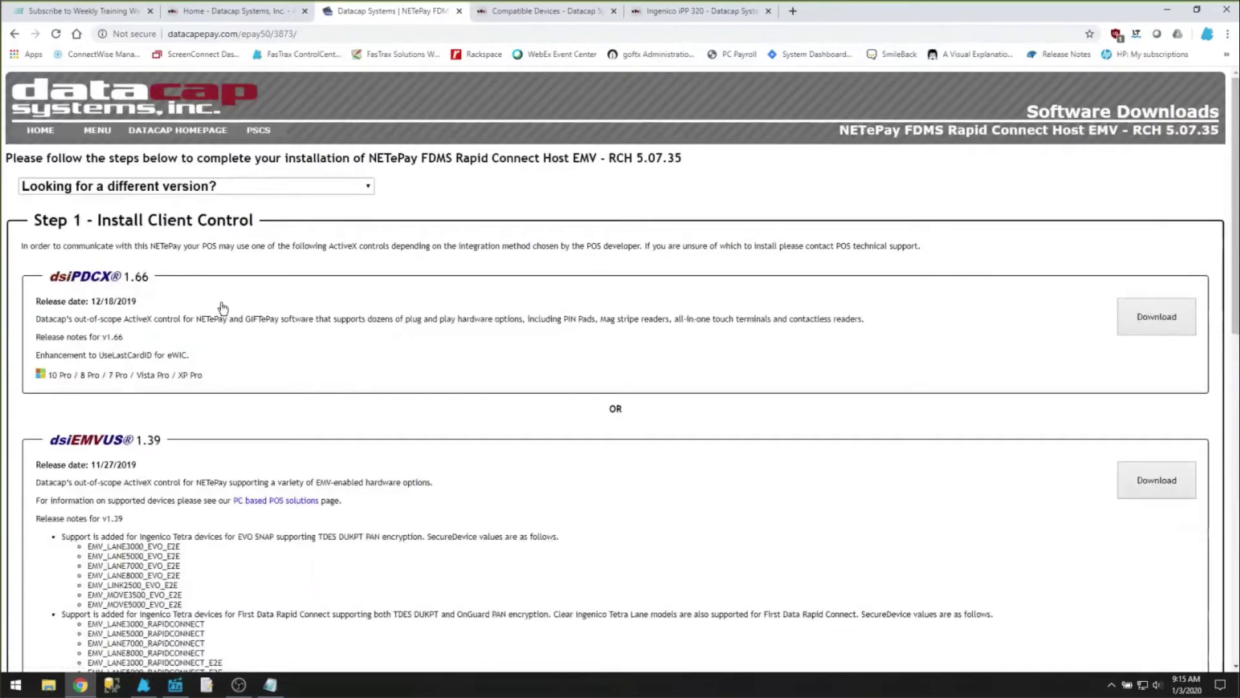
pyautogui.scroll(-1, 223, 305)
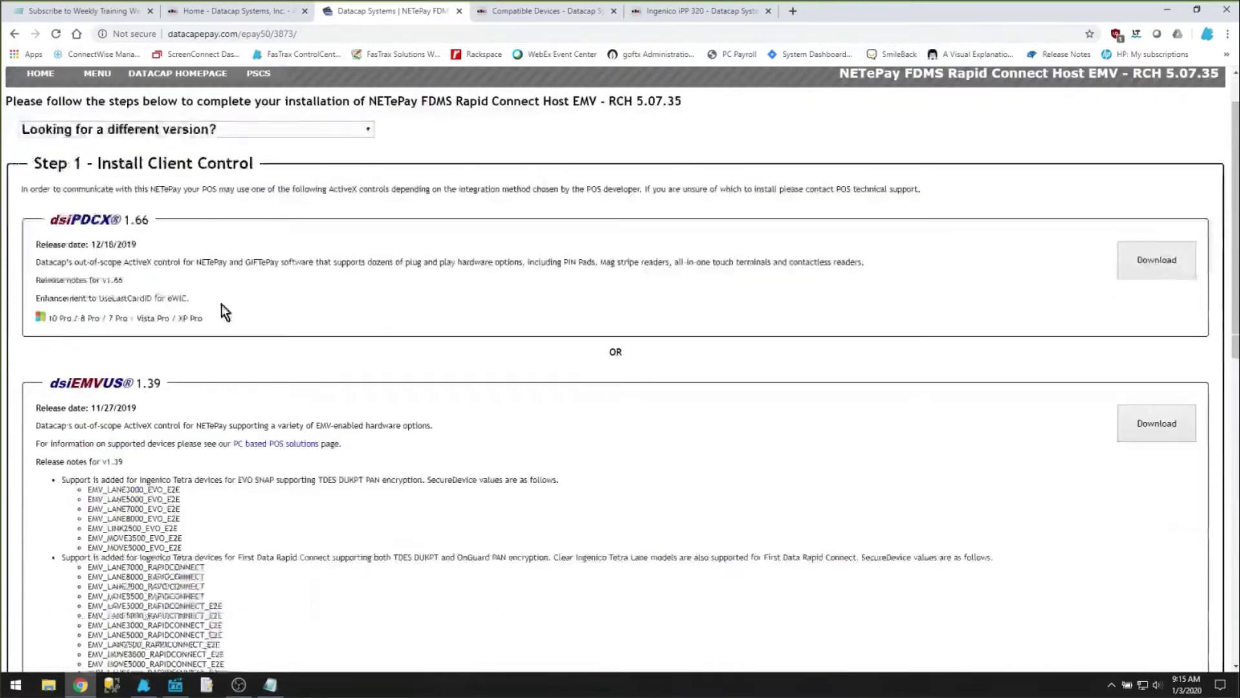
pyautogui.moveTo(156, 212); pyautogui.dragTo(50, 207)
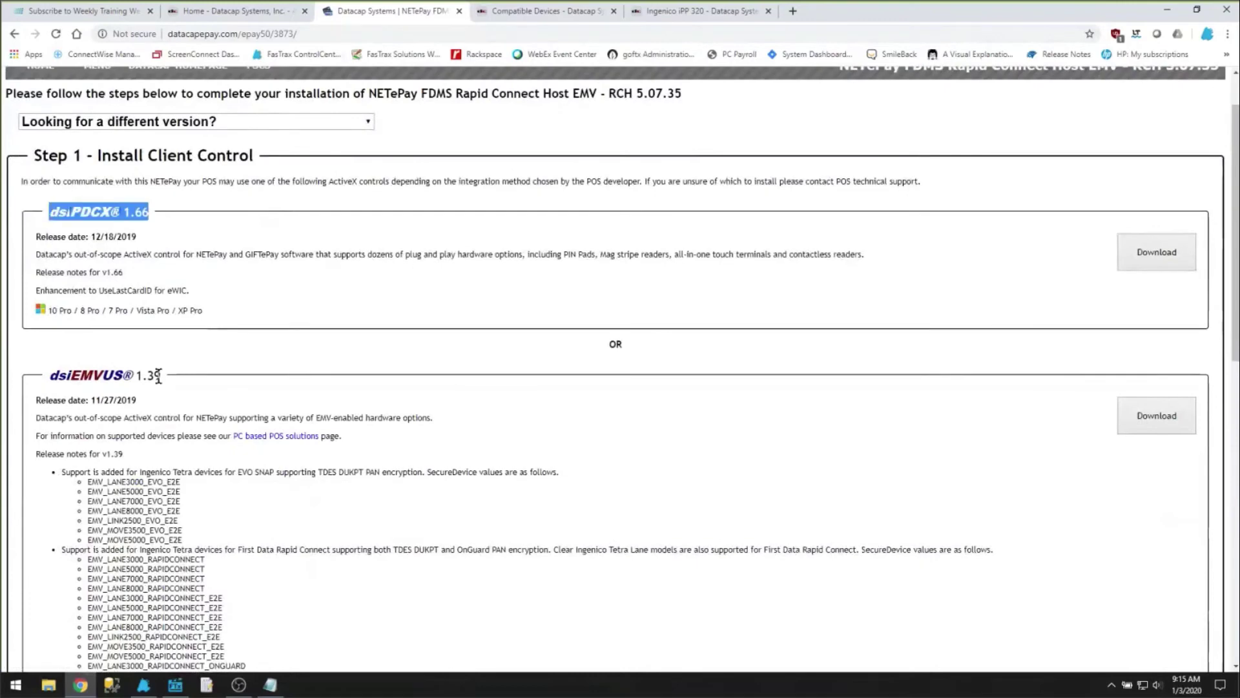
pyautogui.moveTo(162, 376); pyautogui.dragTo(50, 375)
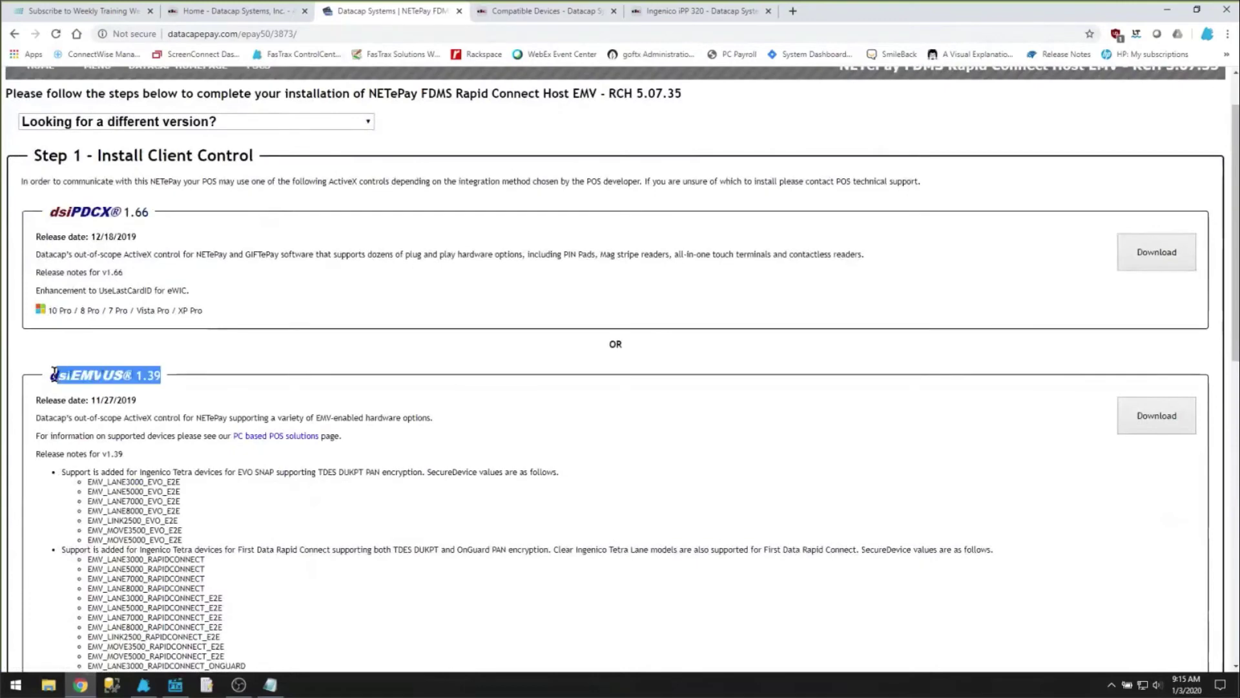
pyautogui.click(427, 398)
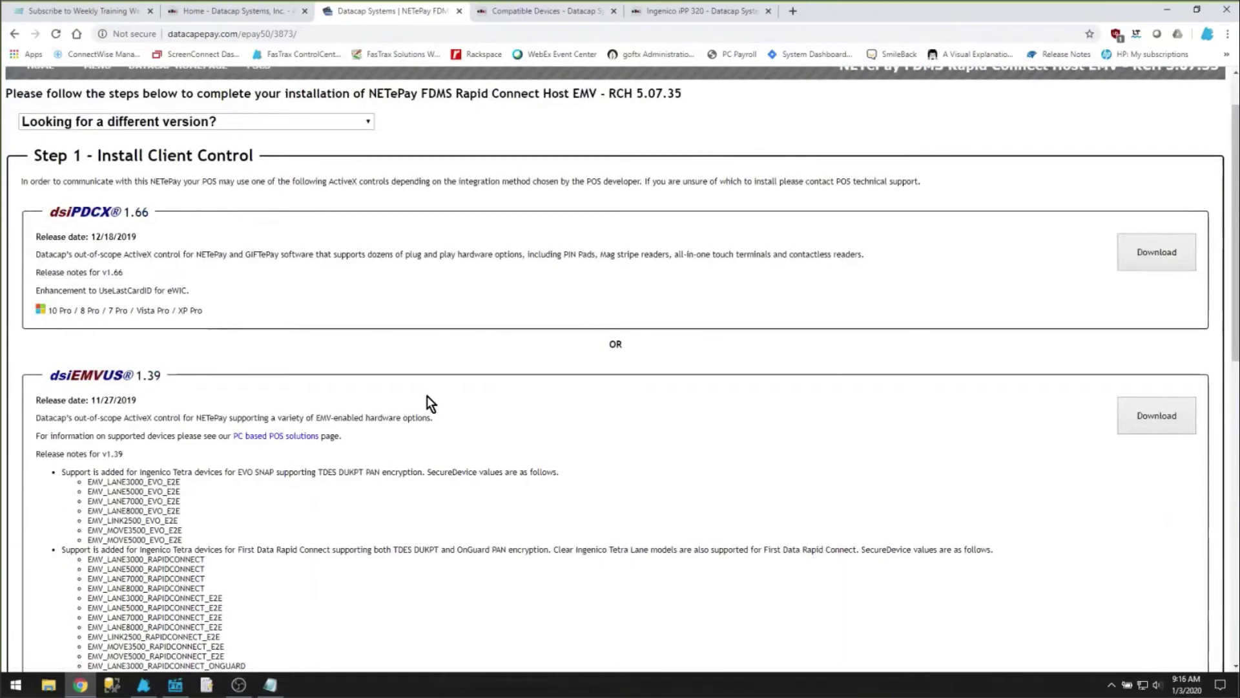
pyautogui.scroll(-8, 428, 395)
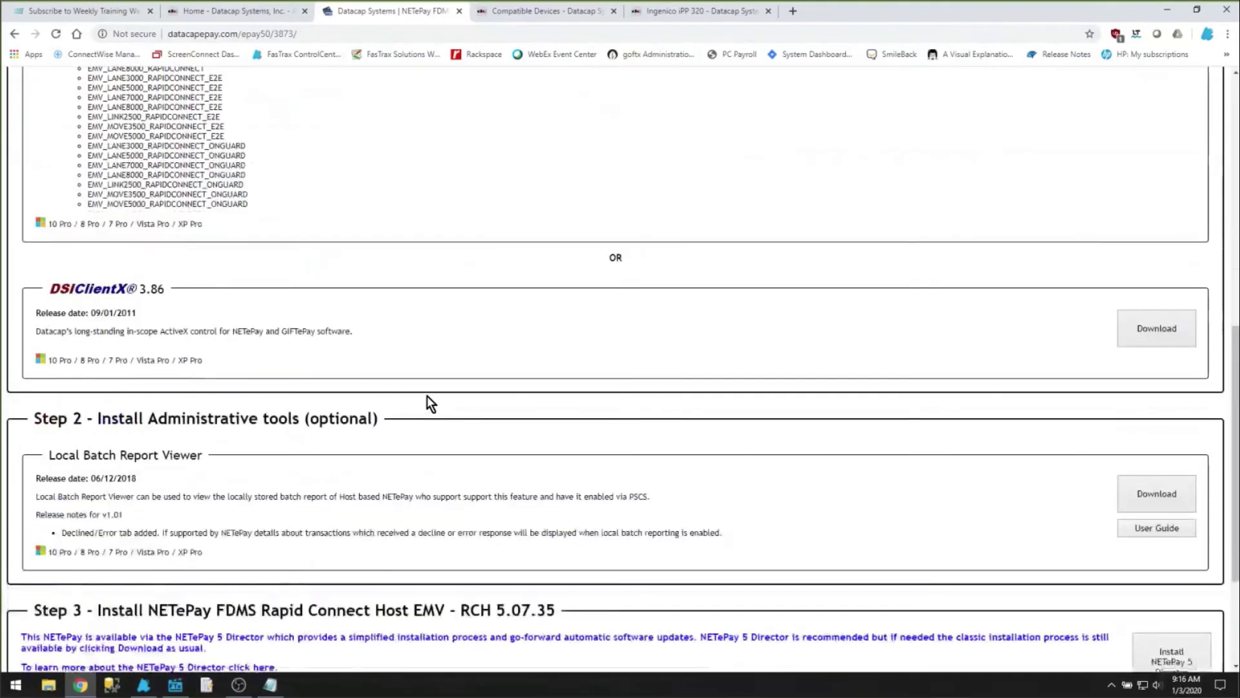
pyautogui.scroll(-3, 427, 396)
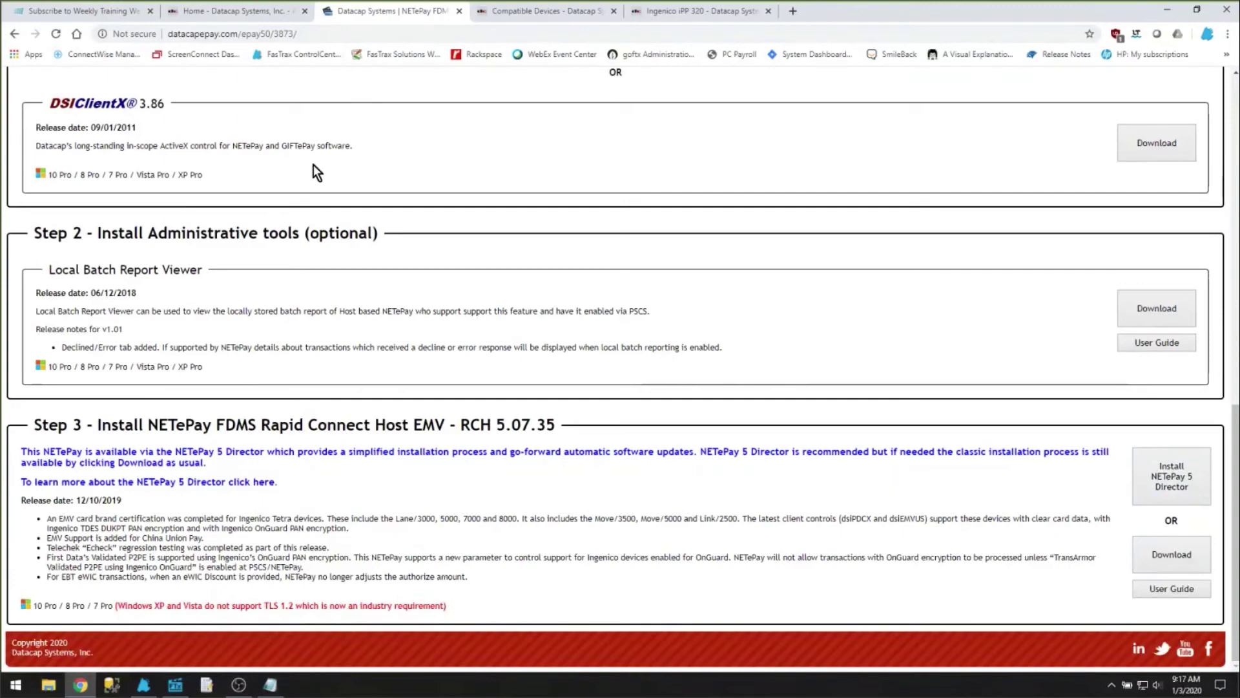
pyautogui.scroll(12, 342, 199)
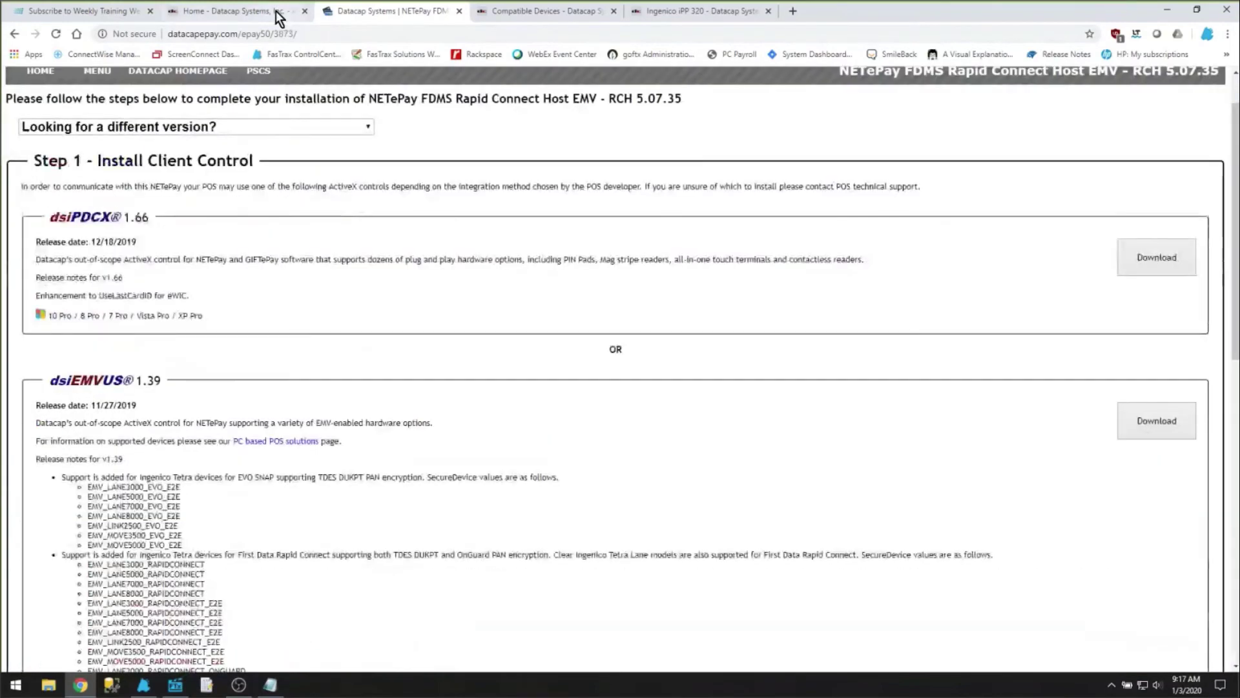
# From the Datacap home tab, reopen the download menu and expand Device Drivers to list Equinox, Ingenico and Verifone.
pyautogui.click(278, 13)
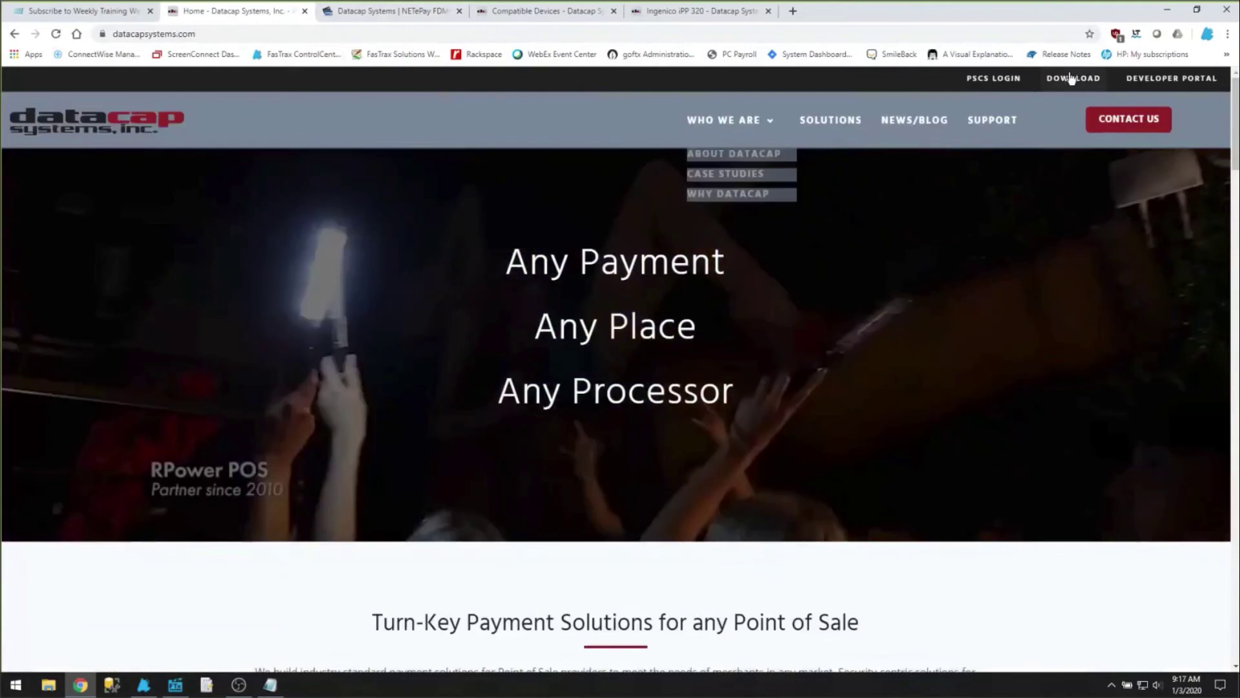
pyautogui.click(1062, 78)
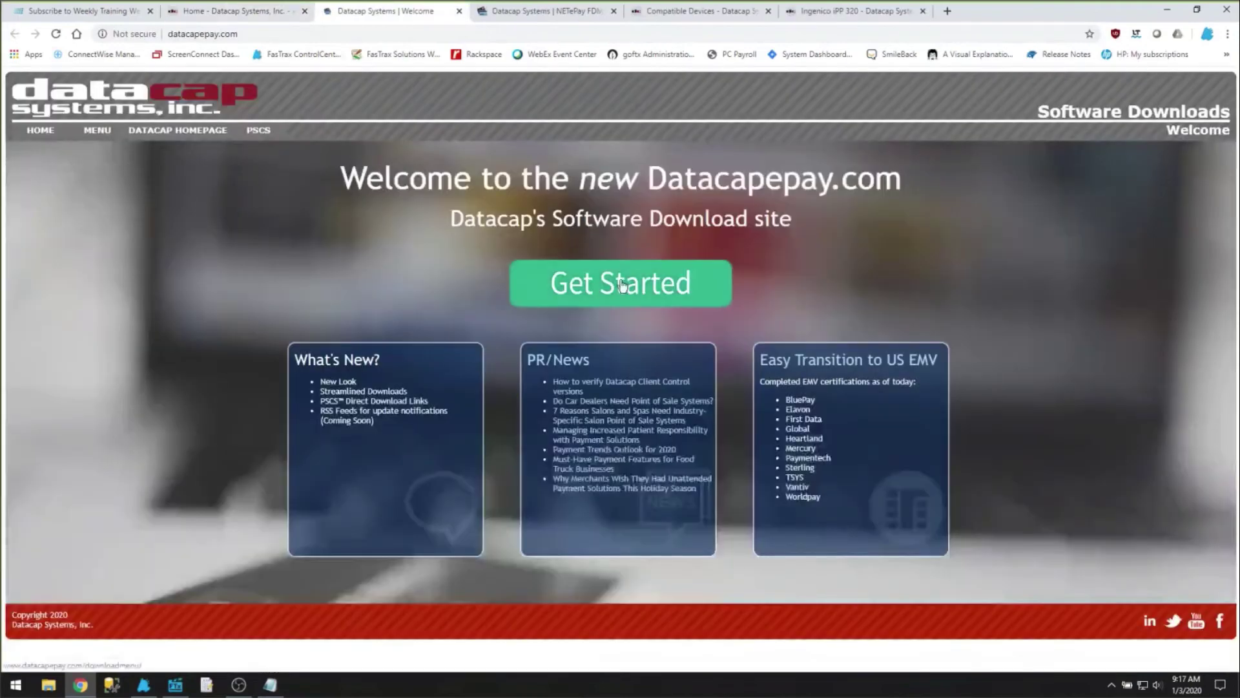
pyautogui.click(622, 285)
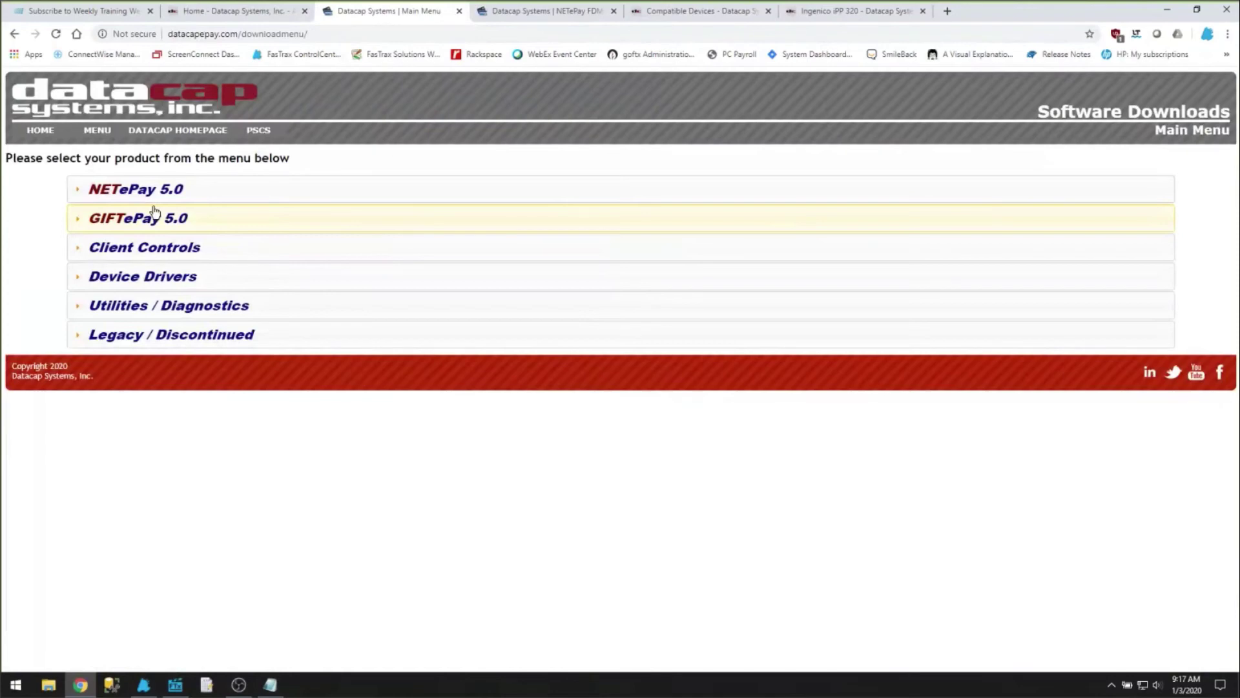
pyautogui.click(176, 277)
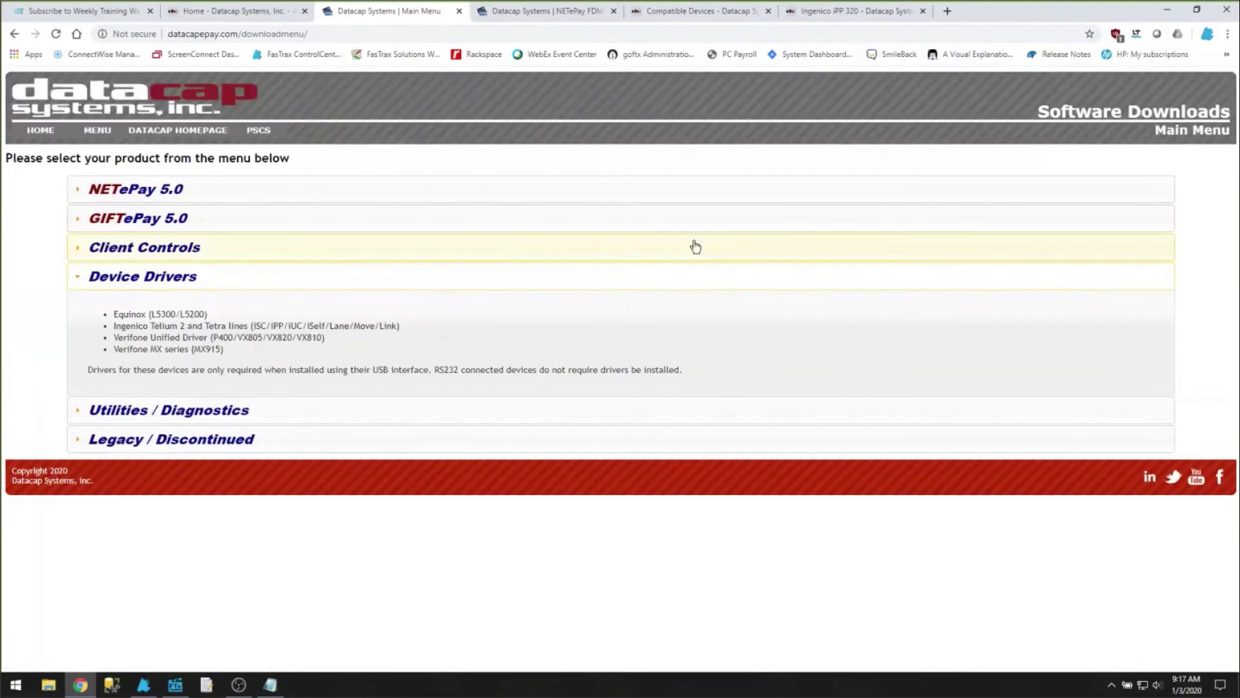
# Exit the register and open the pos Settings dialog on its CC tab, where the processor is None.
pyautogui.click(144, 693)
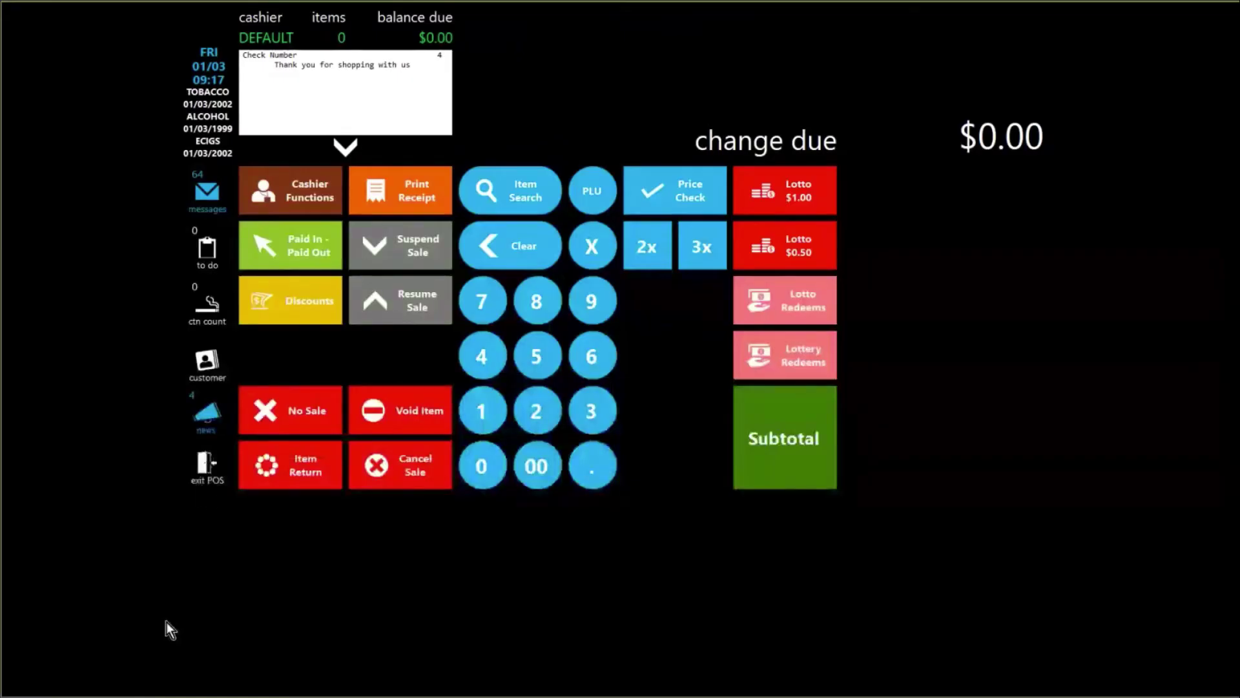
pyautogui.click(208, 475)
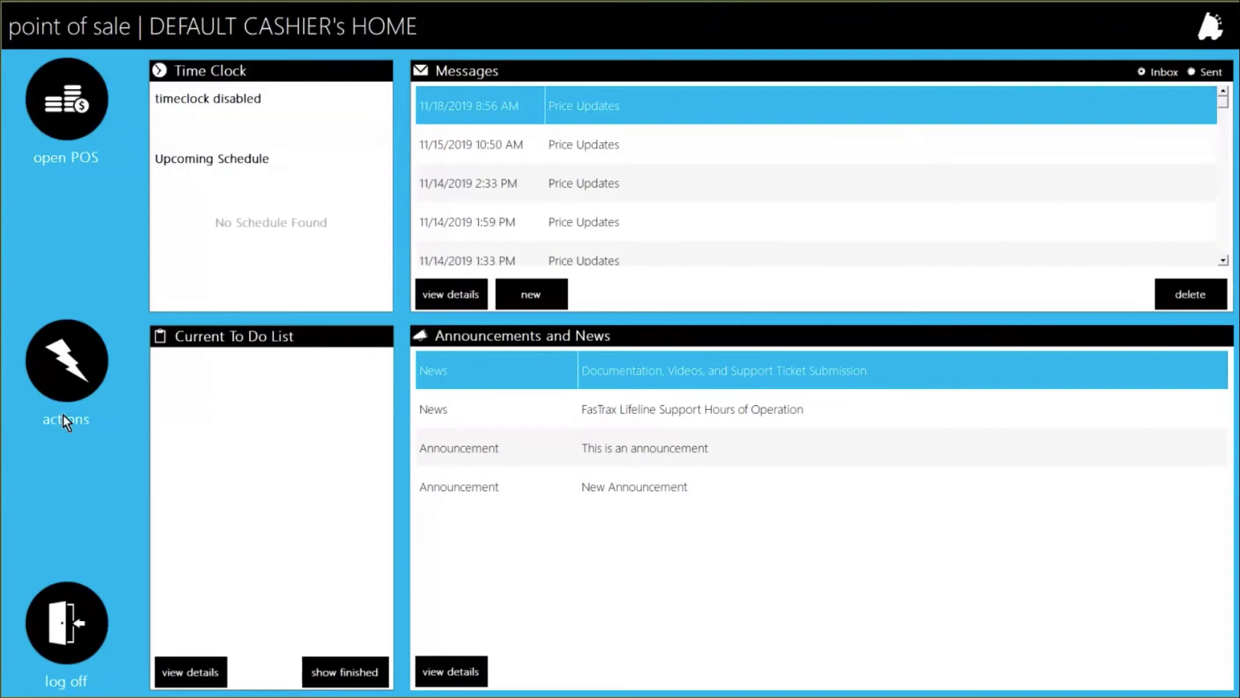
pyautogui.click(68, 381)
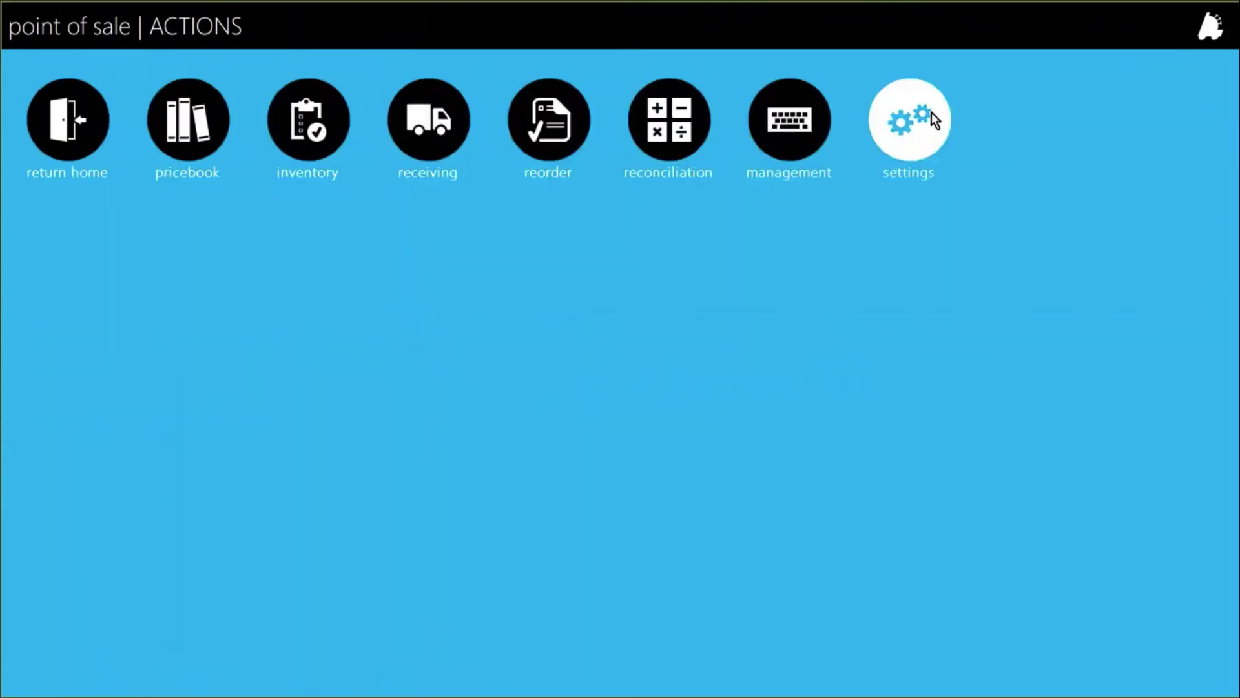
pyautogui.click(932, 113)
pyautogui.click(529, 227)
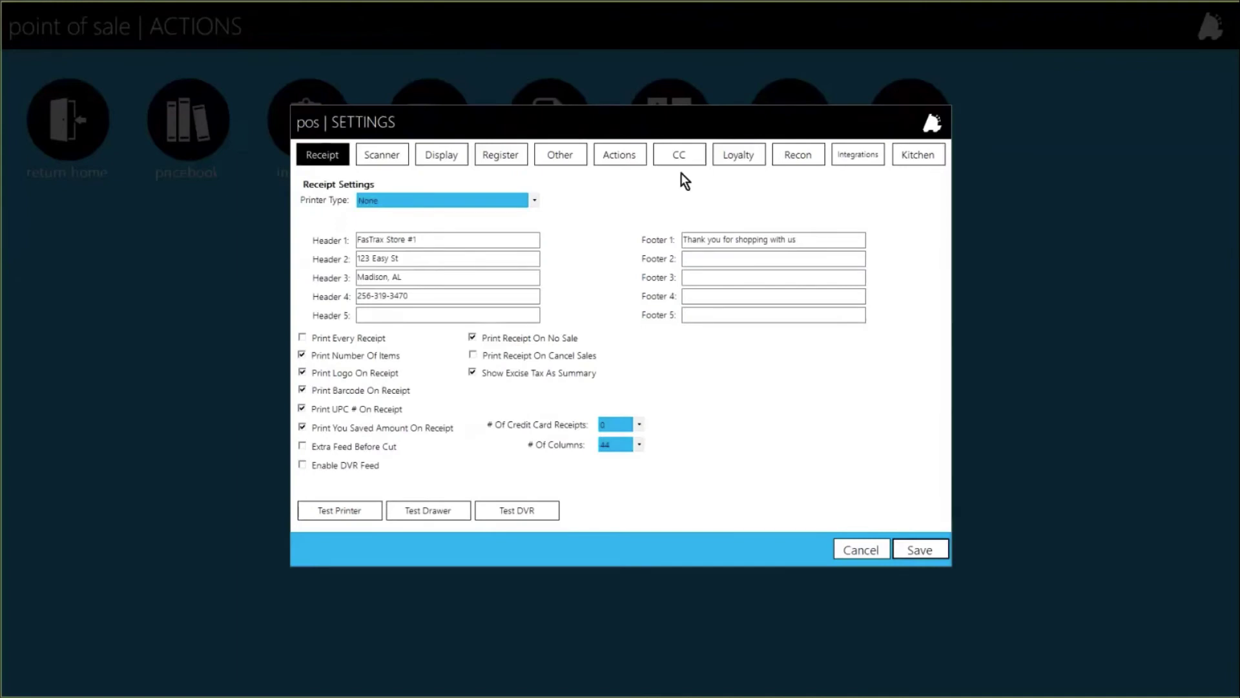
pyautogui.click(681, 156)
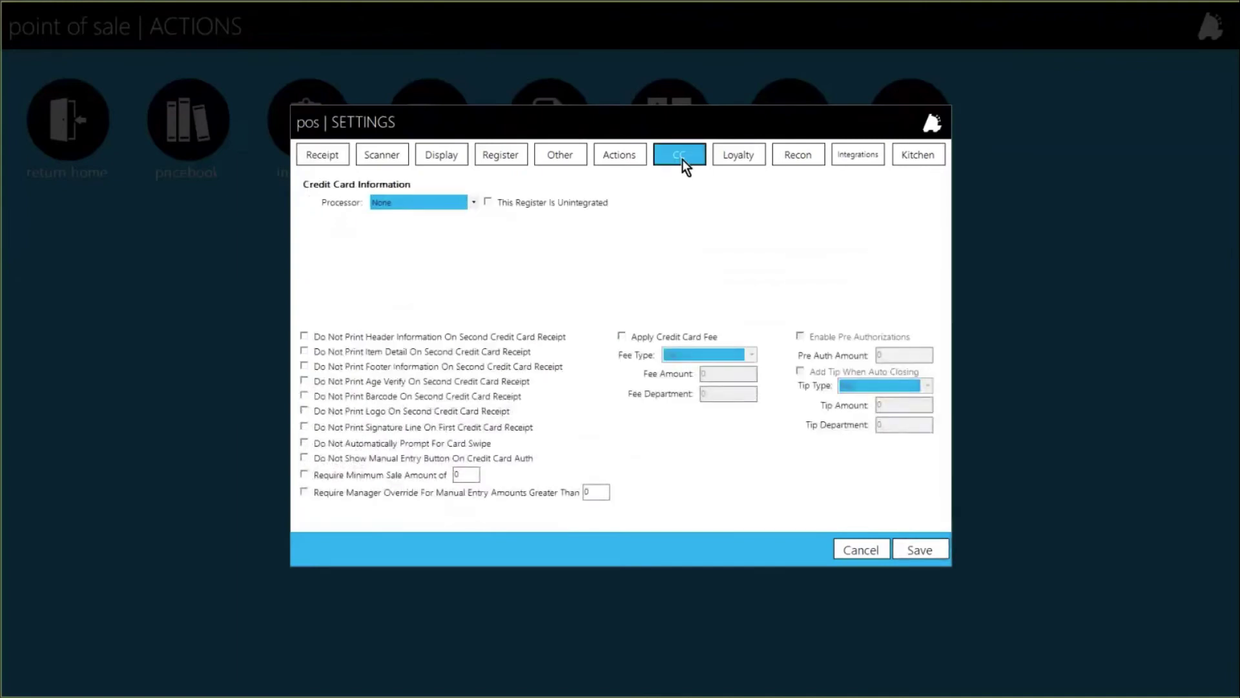
# Select DataCap as the card processor and check its Merchant ID, Term ID, Device and Primary Server fields.
pyautogui.click(394, 204)
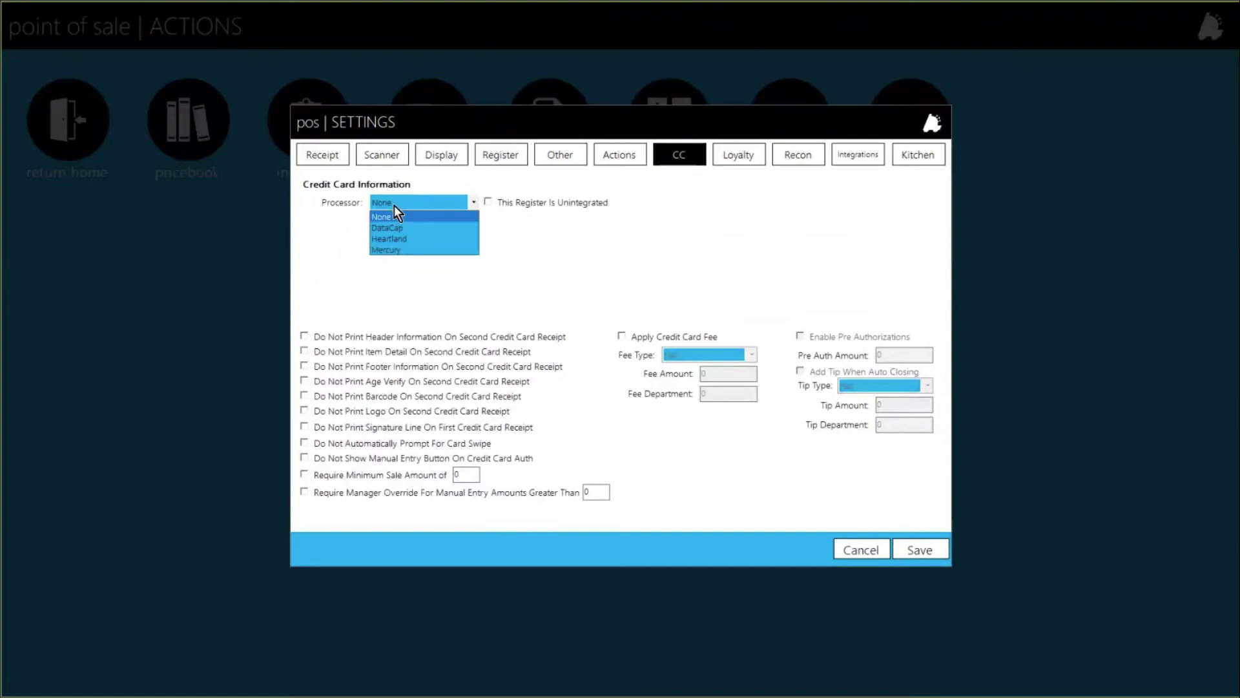
pyautogui.click(432, 231)
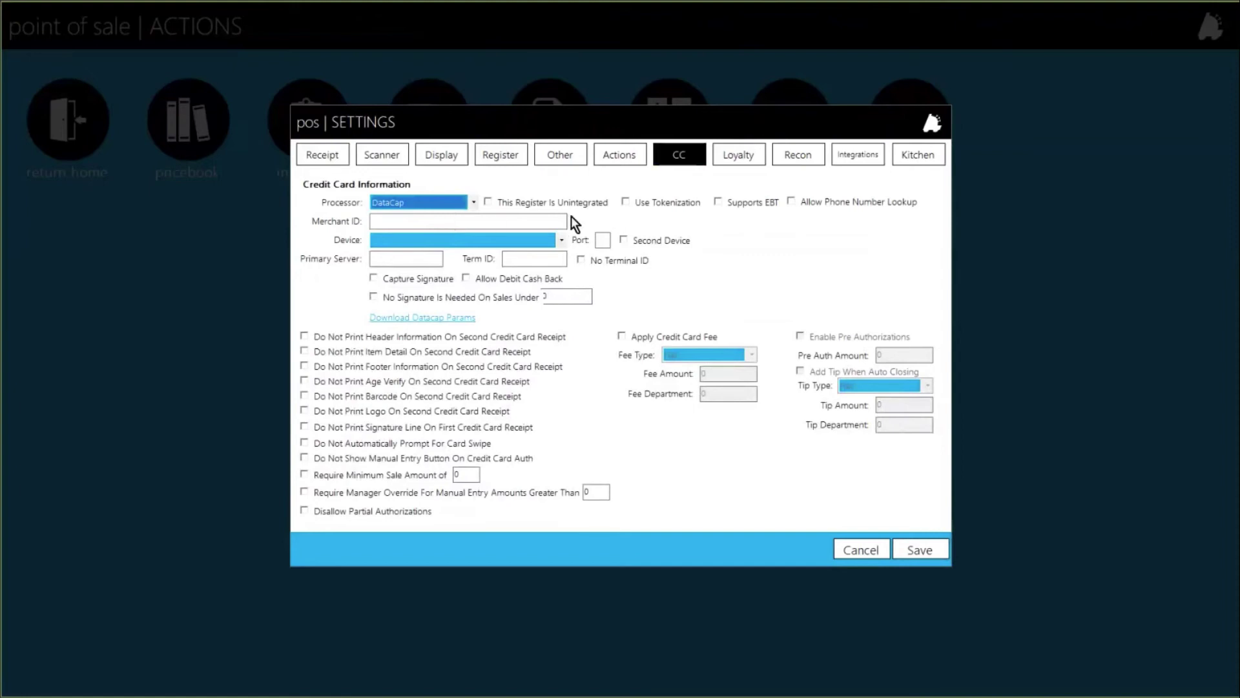
pyautogui.click(501, 223)
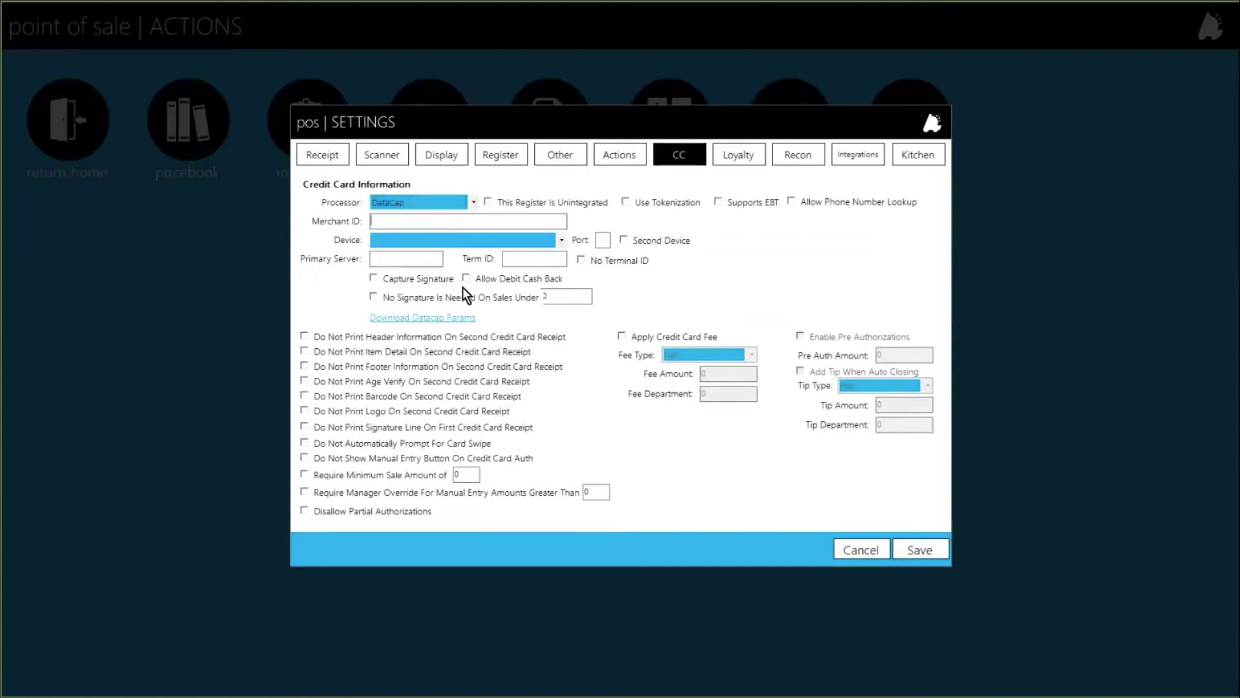
pyautogui.click(542, 256)
pyautogui.click(551, 249)
pyautogui.click(551, 249)
pyautogui.click(395, 259)
# Enter 5.00 as the minimum sale amount.
pyautogui.click(456, 476)
pyautogui.write('5.00')
pyautogui.hotkey('ctrl', 'a')
# Enable Apply Credit Card Fee with a Flat fee type, review the Fee Amount and Fee Department, then disable it.
pyautogui.click(656, 338)
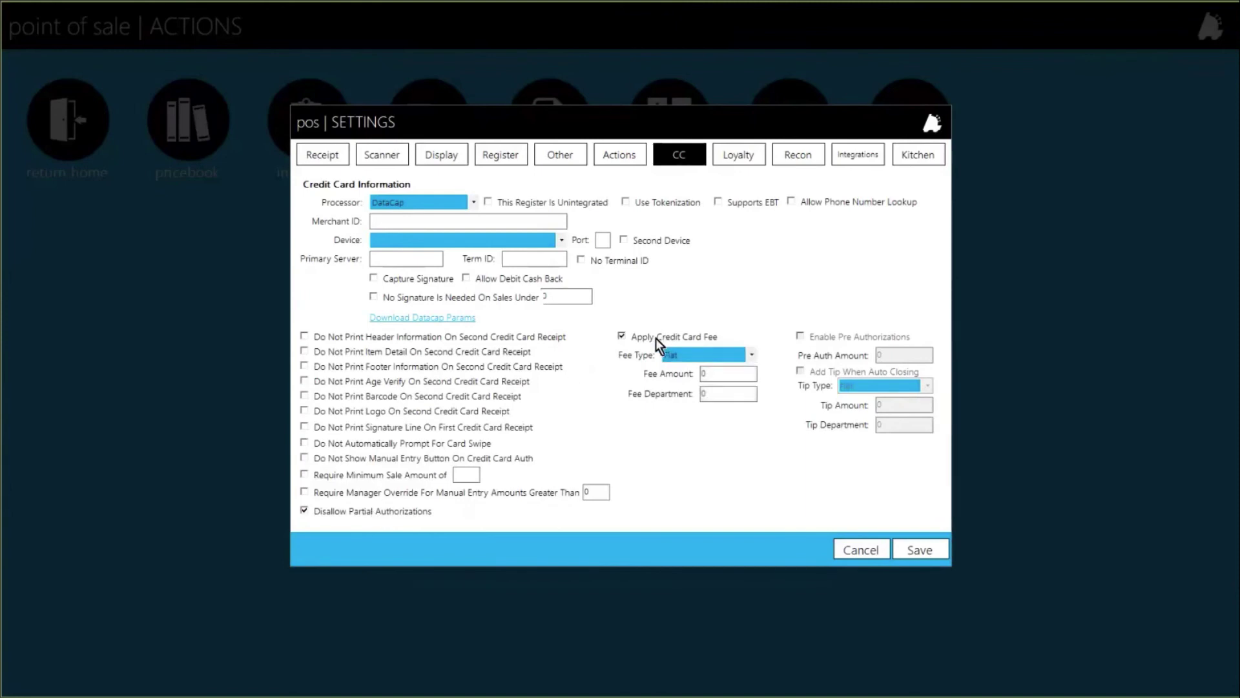
pyautogui.click(735, 354)
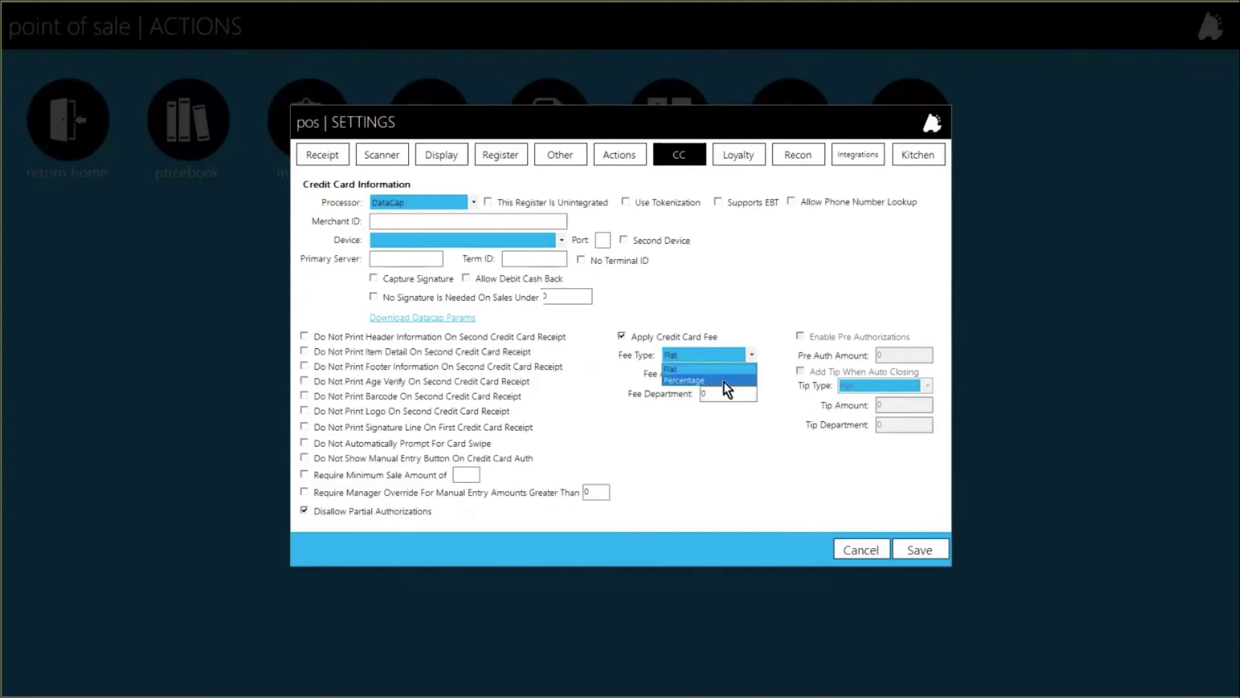
pyautogui.click(727, 364)
pyautogui.click(725, 374)
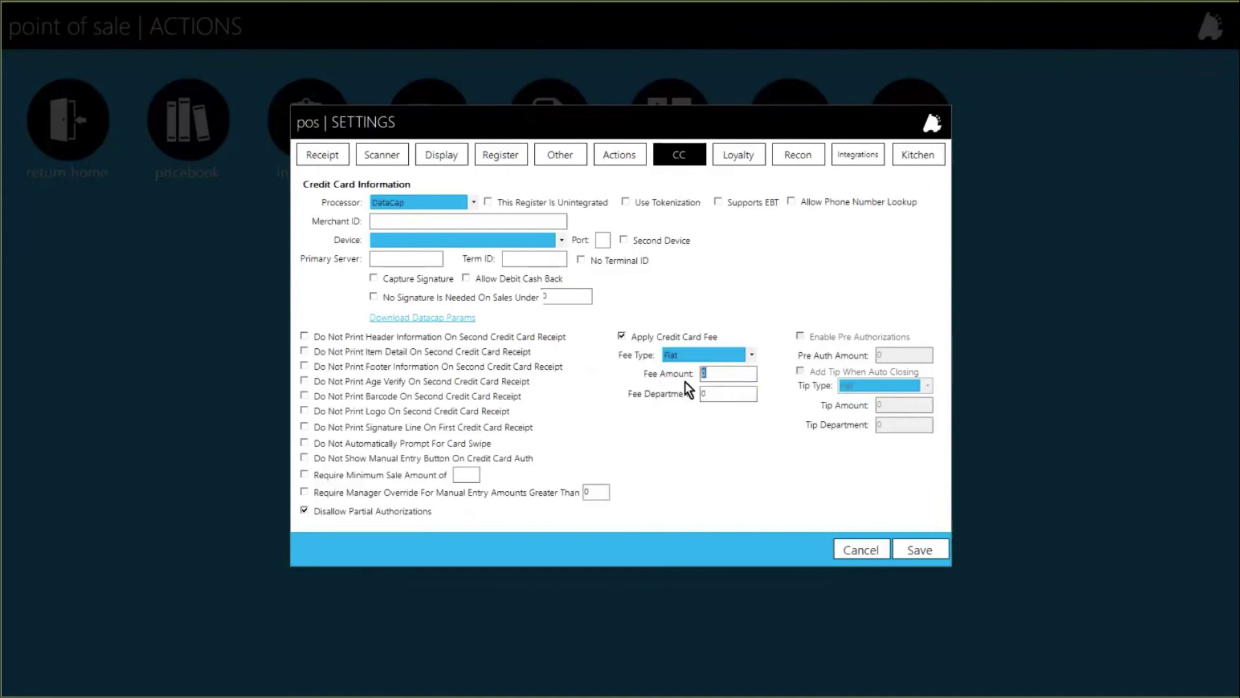
pyautogui.click(727, 395)
pyautogui.click(660, 339)
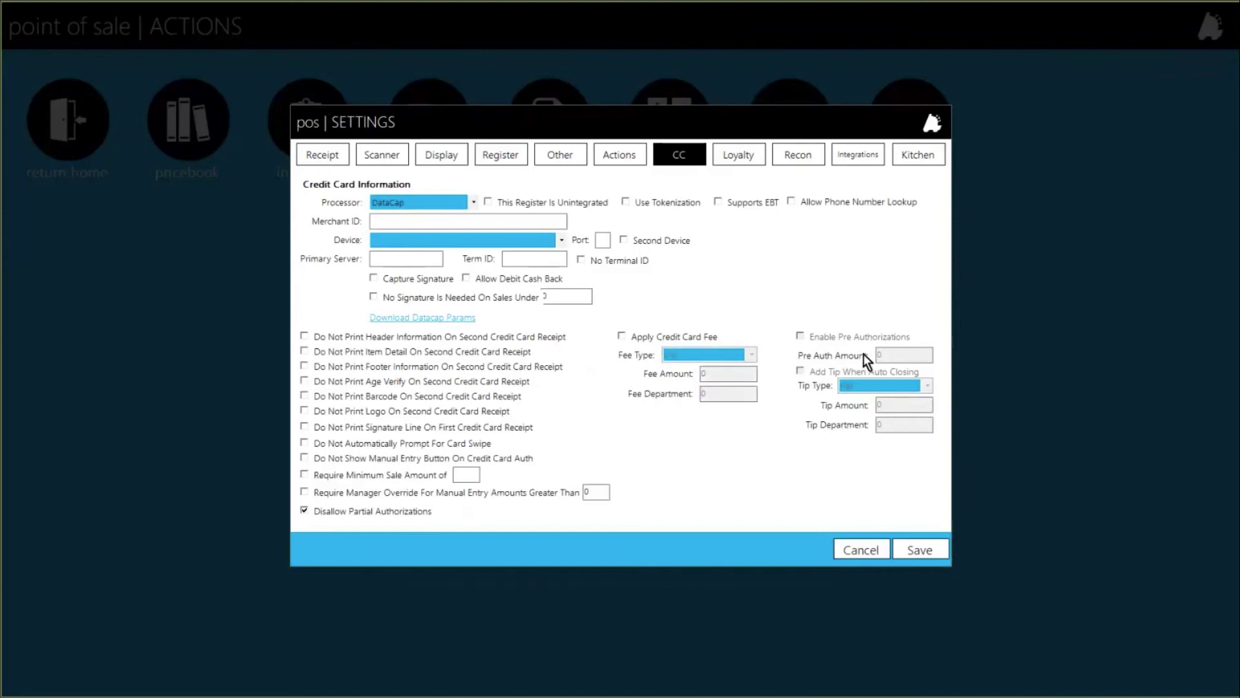
# Switch the processor to Heartland, keep IP connection mode, and check the 90 read timeout.
pyautogui.click(398, 202)
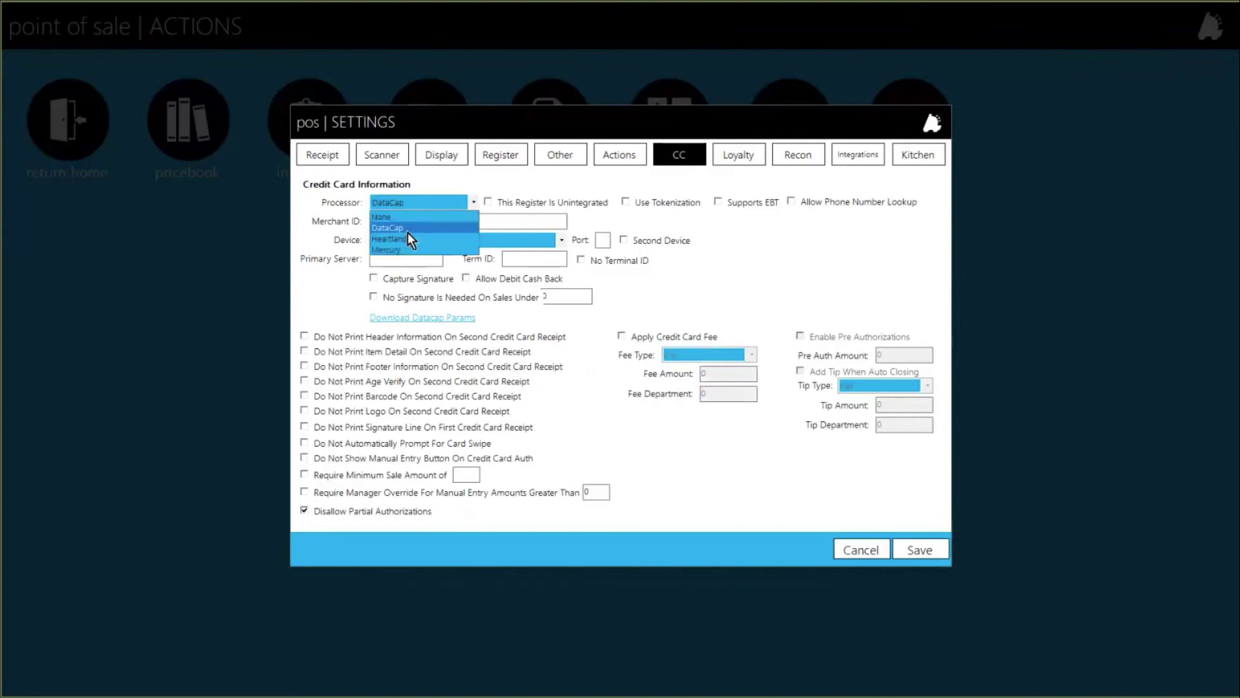
pyautogui.click(405, 242)
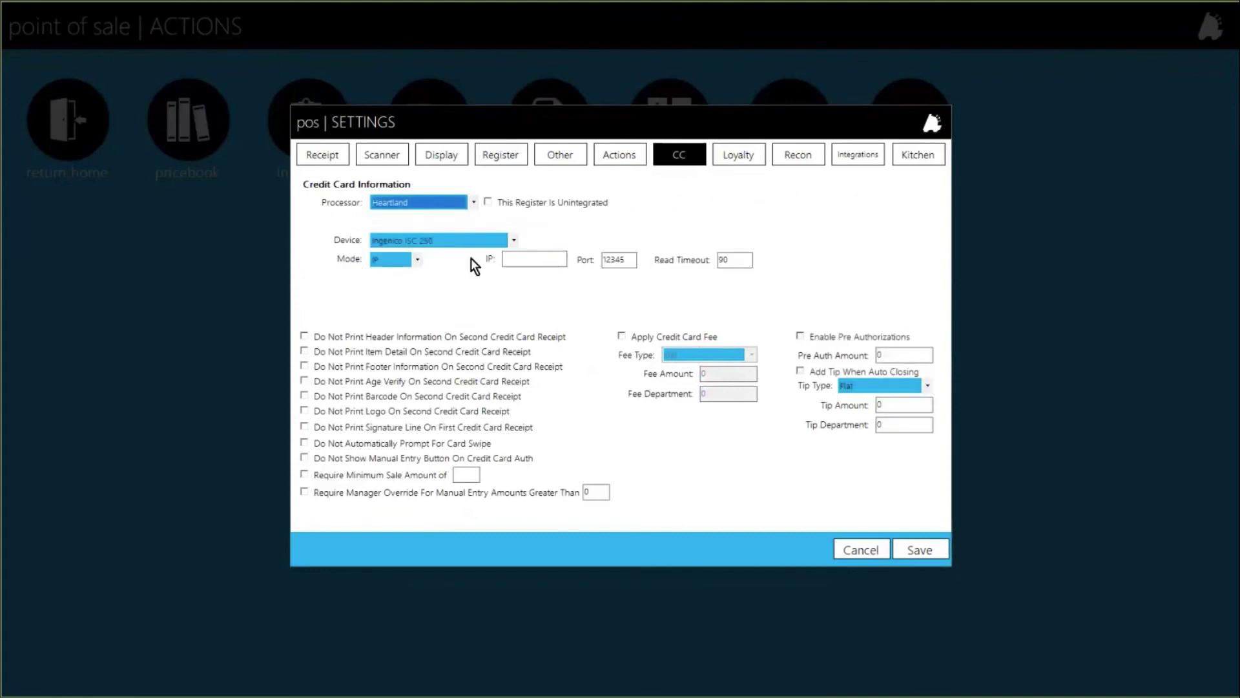
pyautogui.click(414, 261)
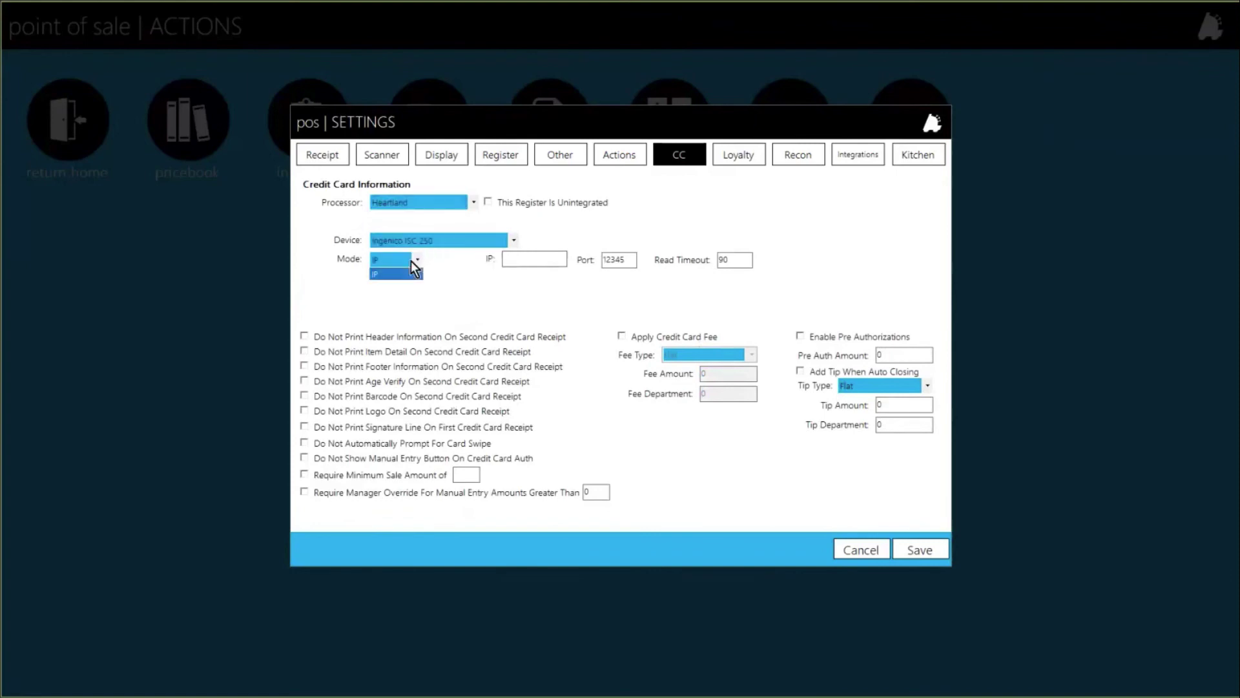
pyautogui.click(539, 262)
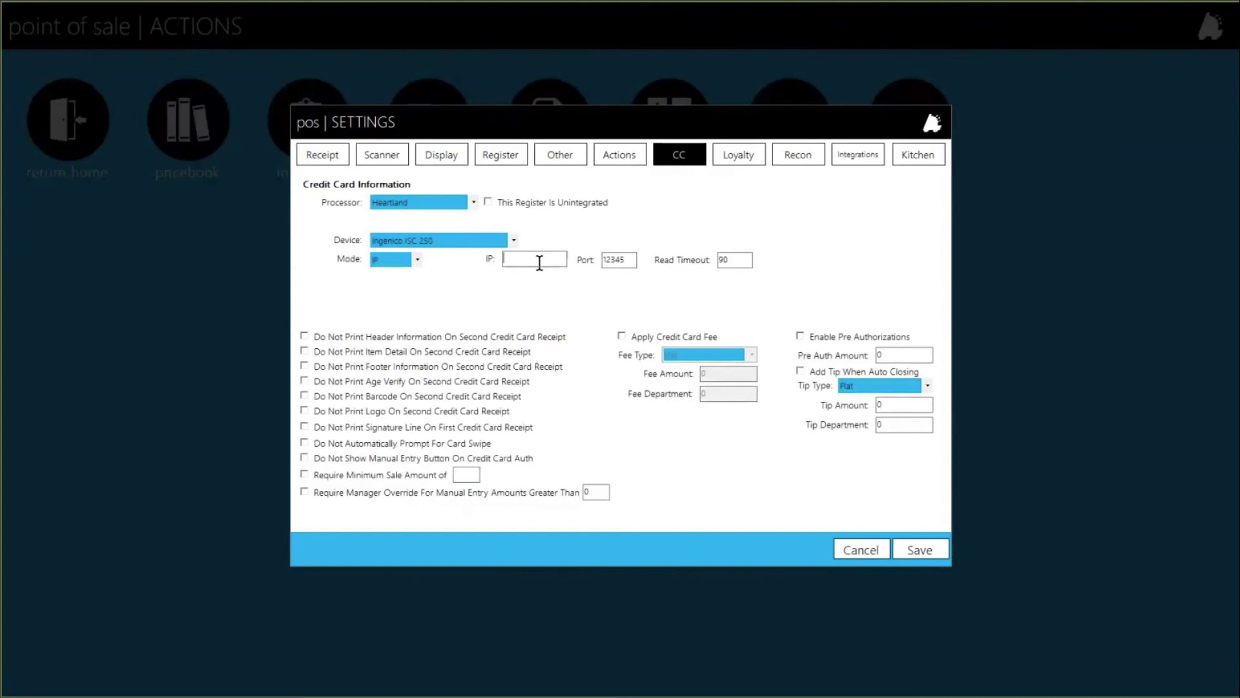
pyautogui.click(729, 257)
pyautogui.moveTo(738, 259); pyautogui.dragTo(690, 262)
pyautogui.click(876, 356)
pyautogui.click(903, 390)
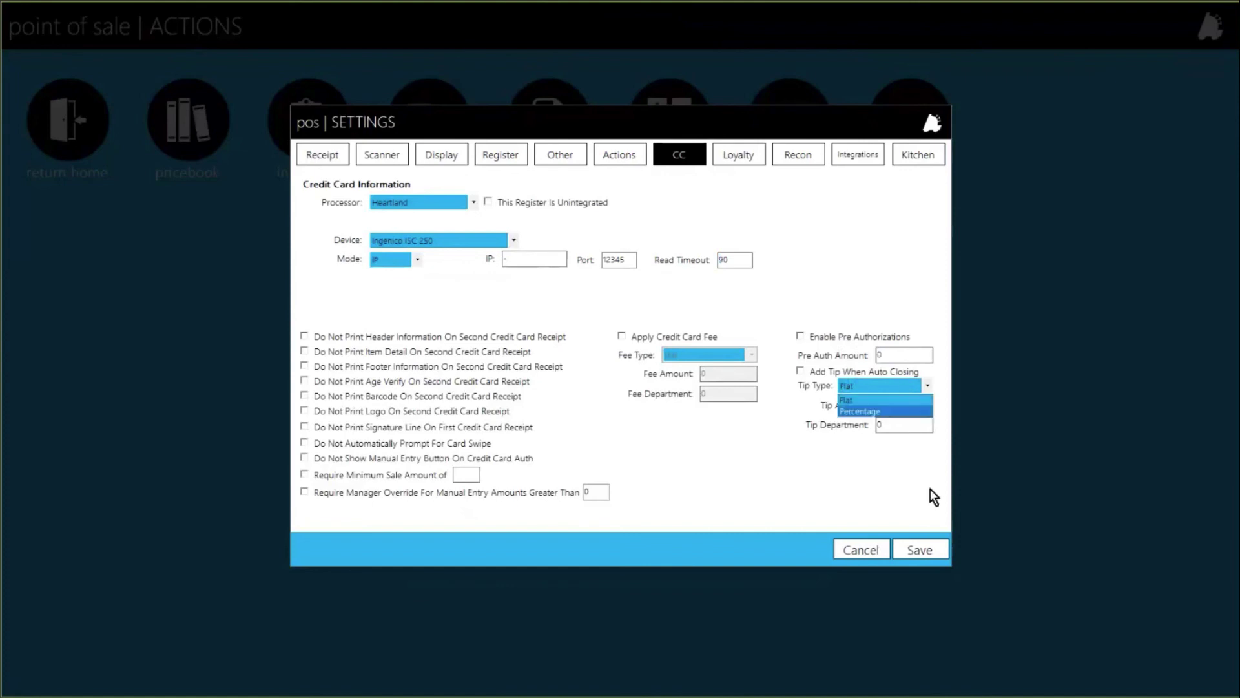
pyautogui.click(867, 399)
pyautogui.click(888, 405)
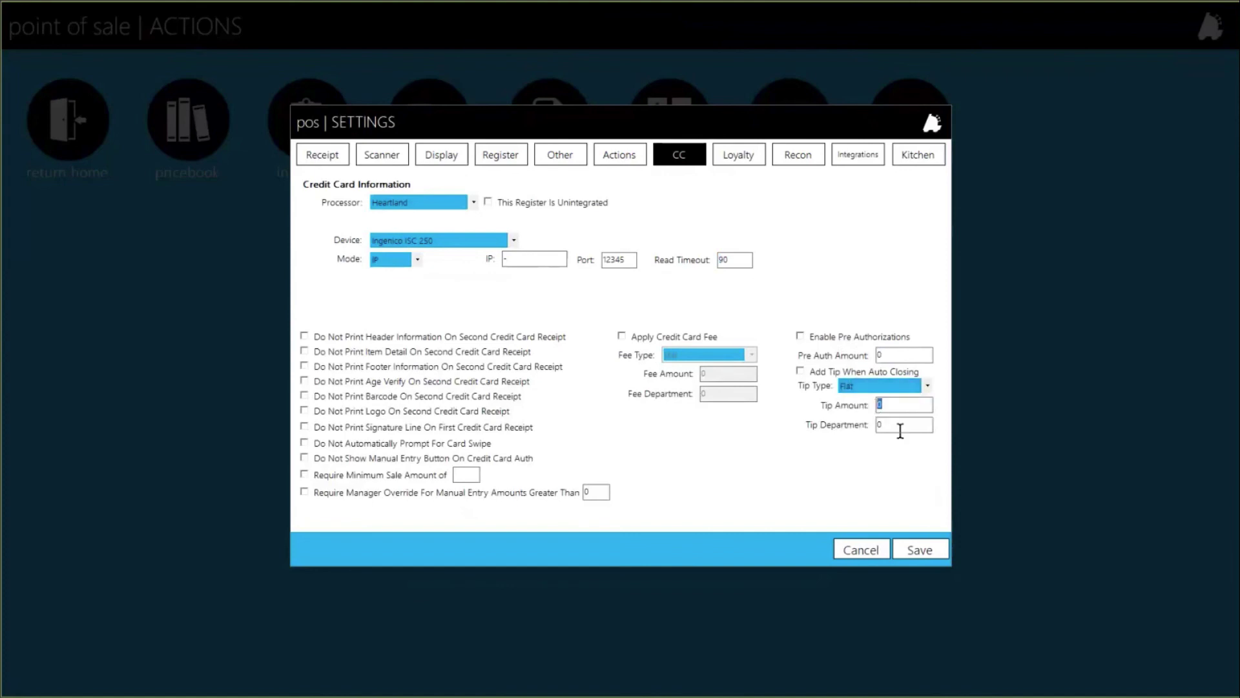
pyautogui.click(899, 421)
# Cancel the Settings dialog, open the Subtotal panel in the POS Button Editor, and inspect a Blank button.
pyautogui.click(862, 553)
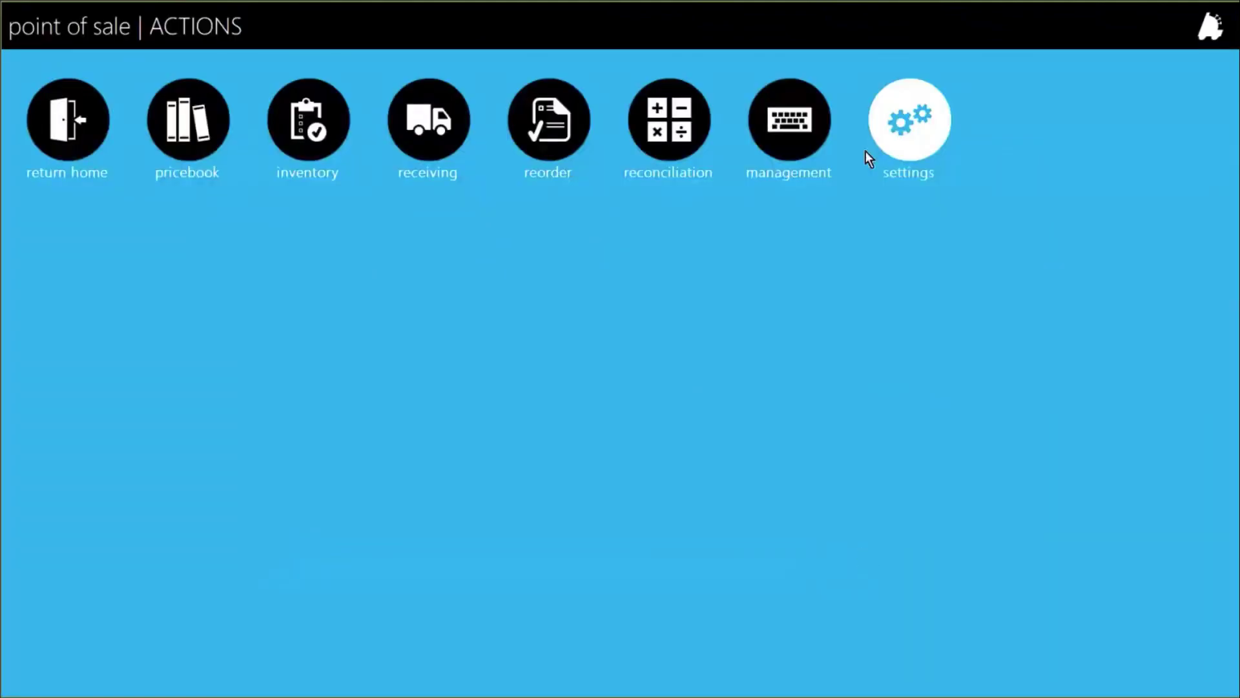
pyautogui.click(866, 152)
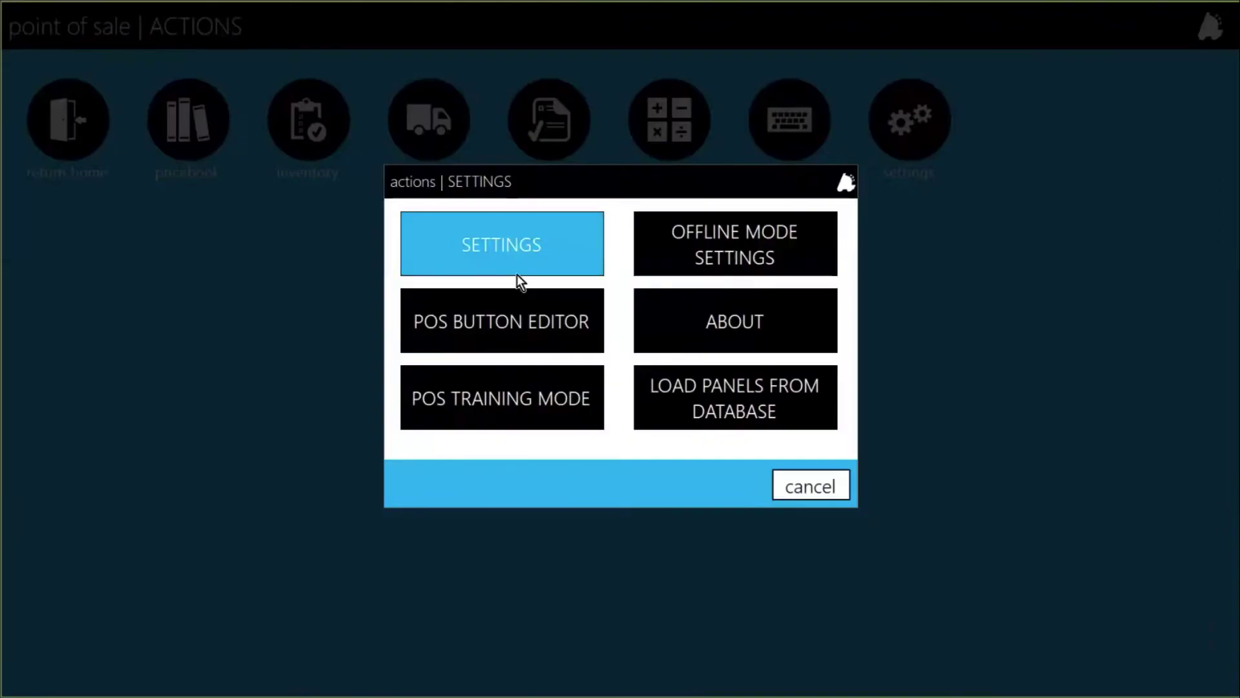
pyautogui.click(520, 321)
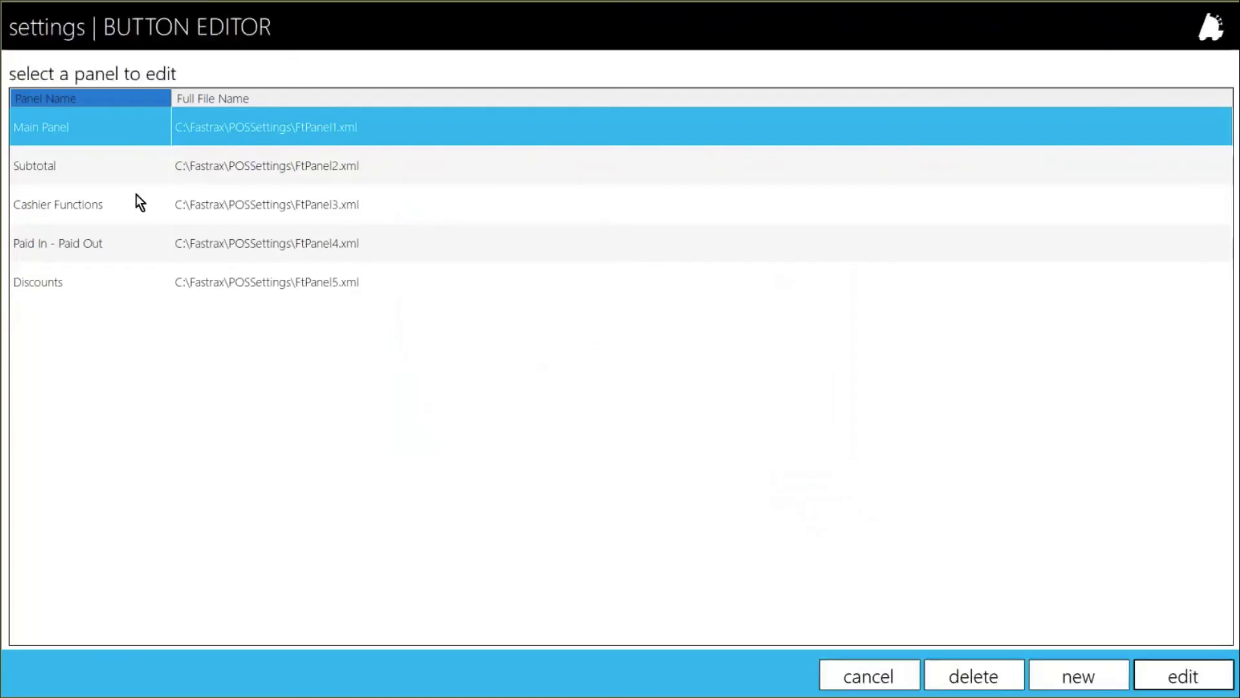
pyautogui.doubleClick(112, 166)
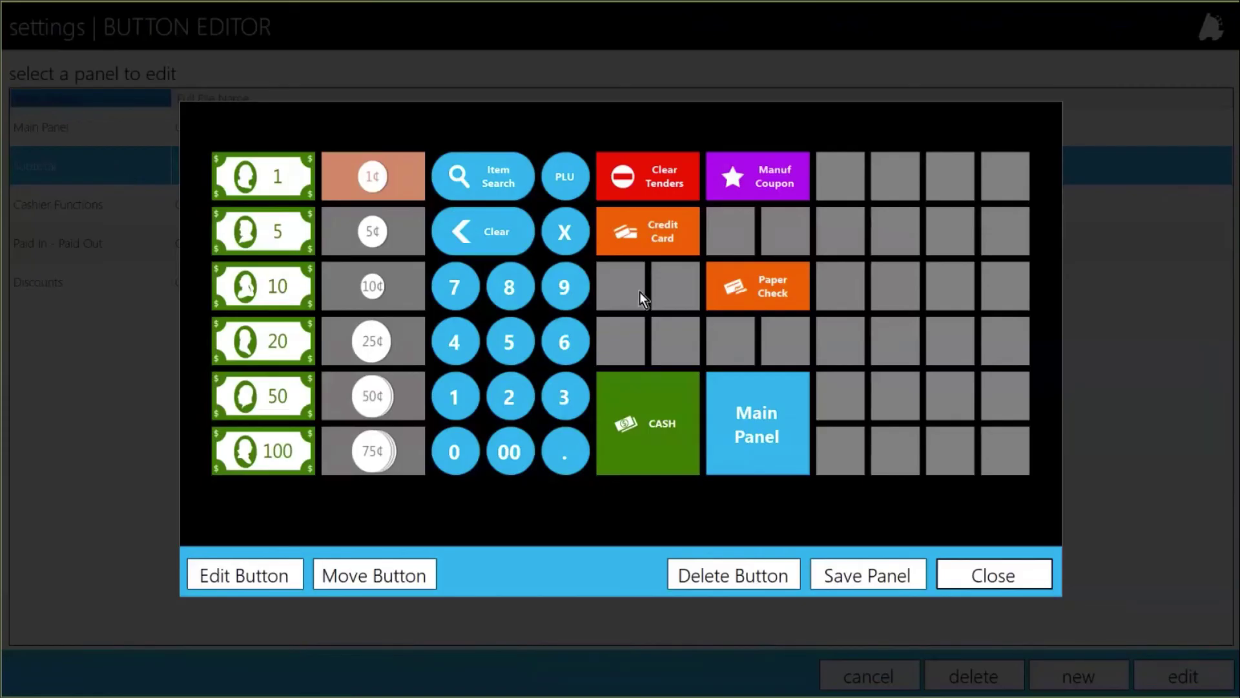
pyautogui.click(250, 572)
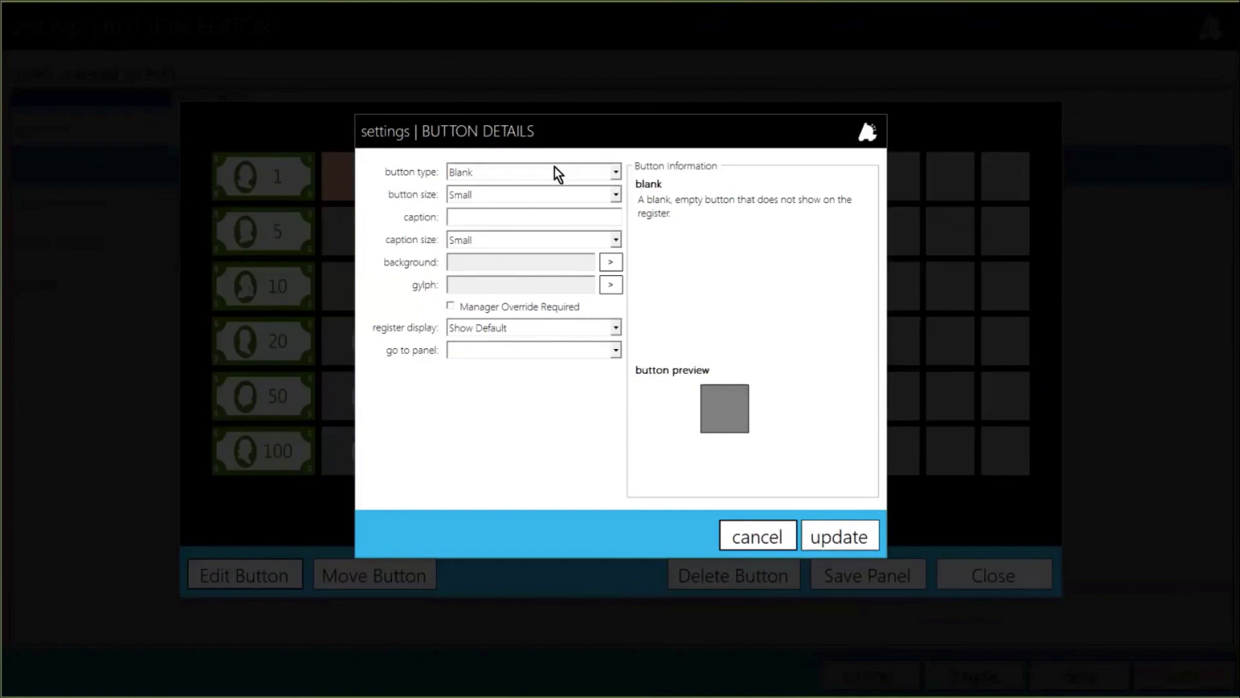
# In the Credit Card button's details, switch tender type to MiscTender and back to CreditCard, then cancel.
pyautogui.click(758, 532)
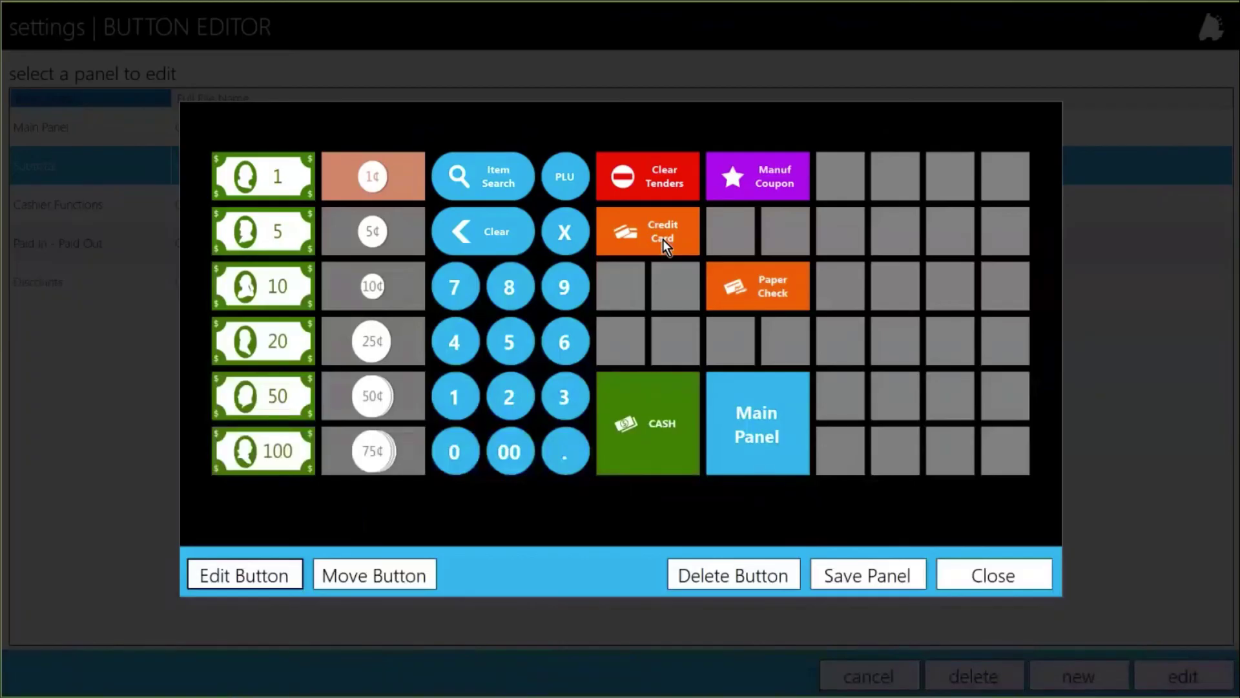
pyautogui.click(239, 570)
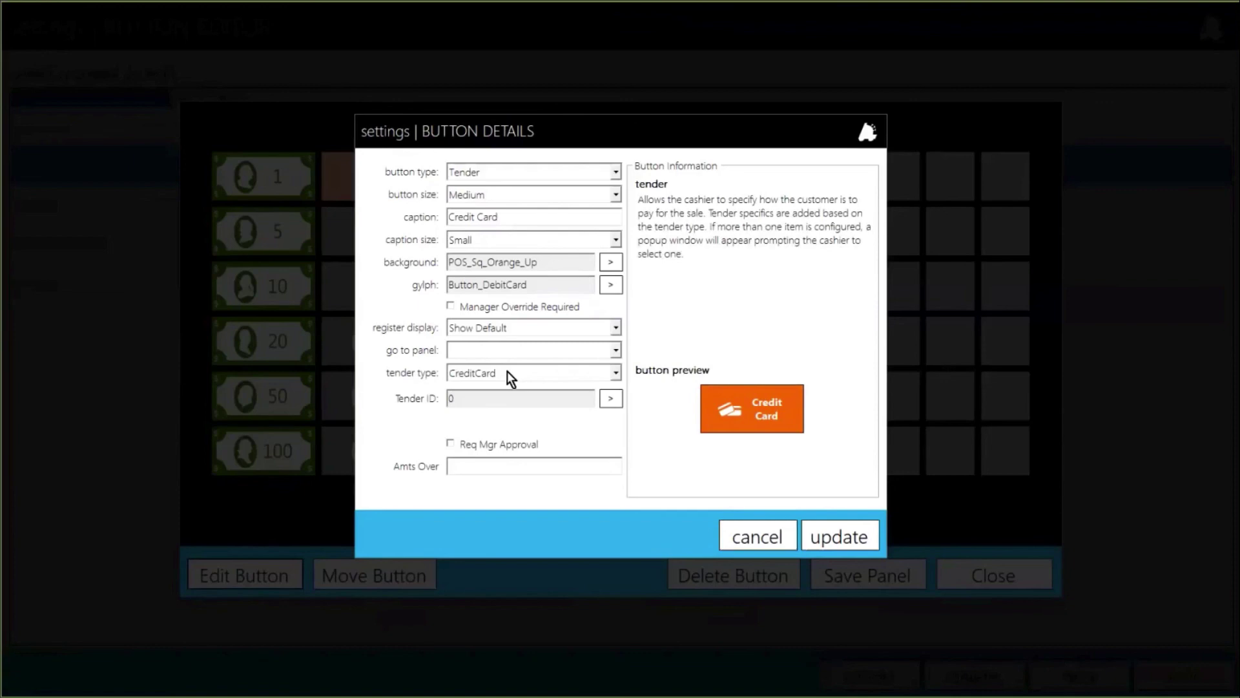
pyautogui.click(506, 371)
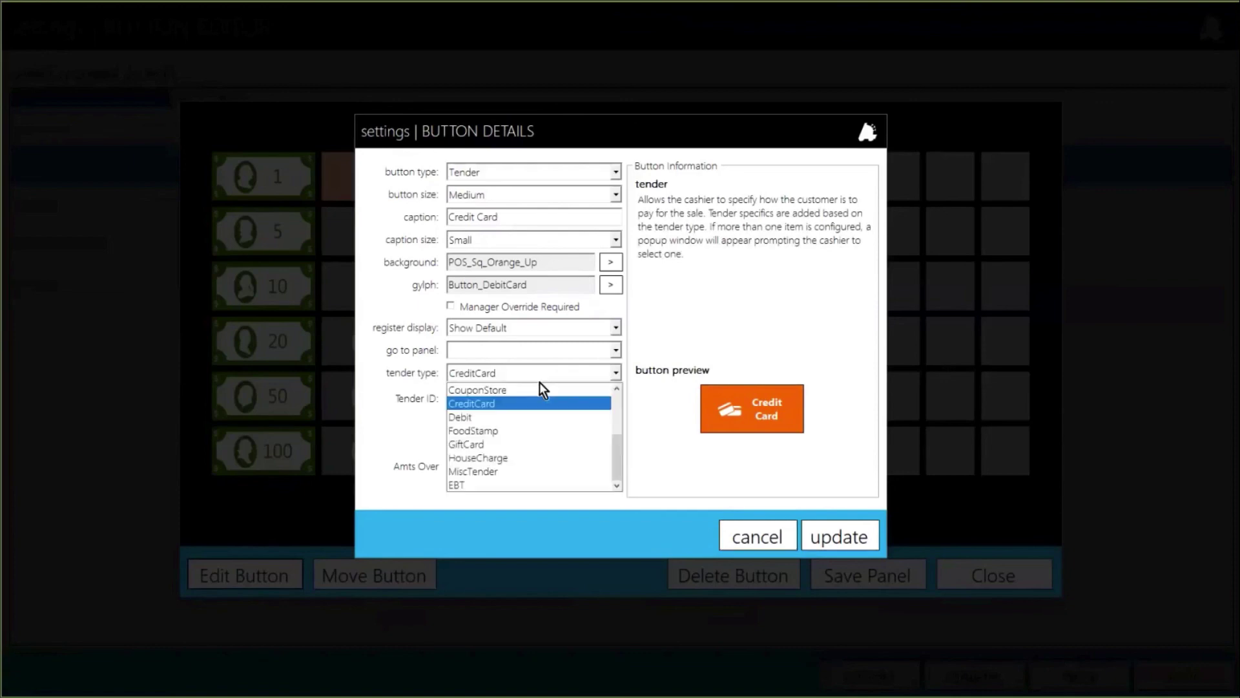
pyautogui.click(484, 470)
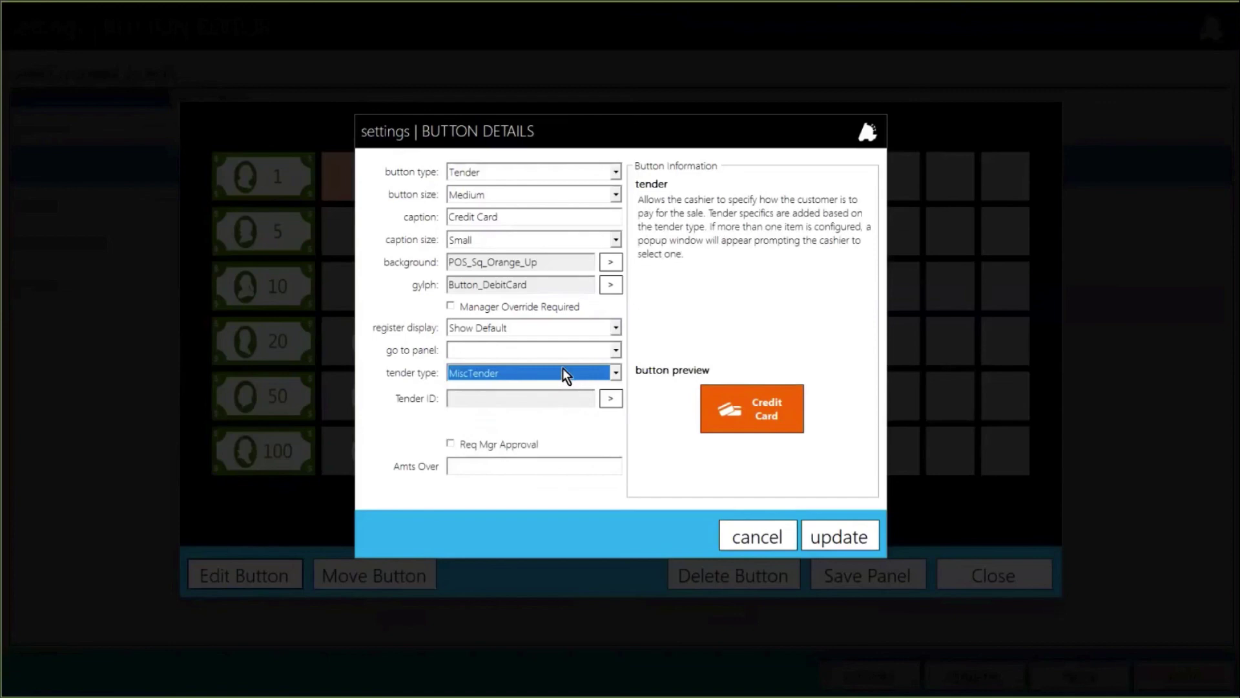
pyautogui.click(511, 375)
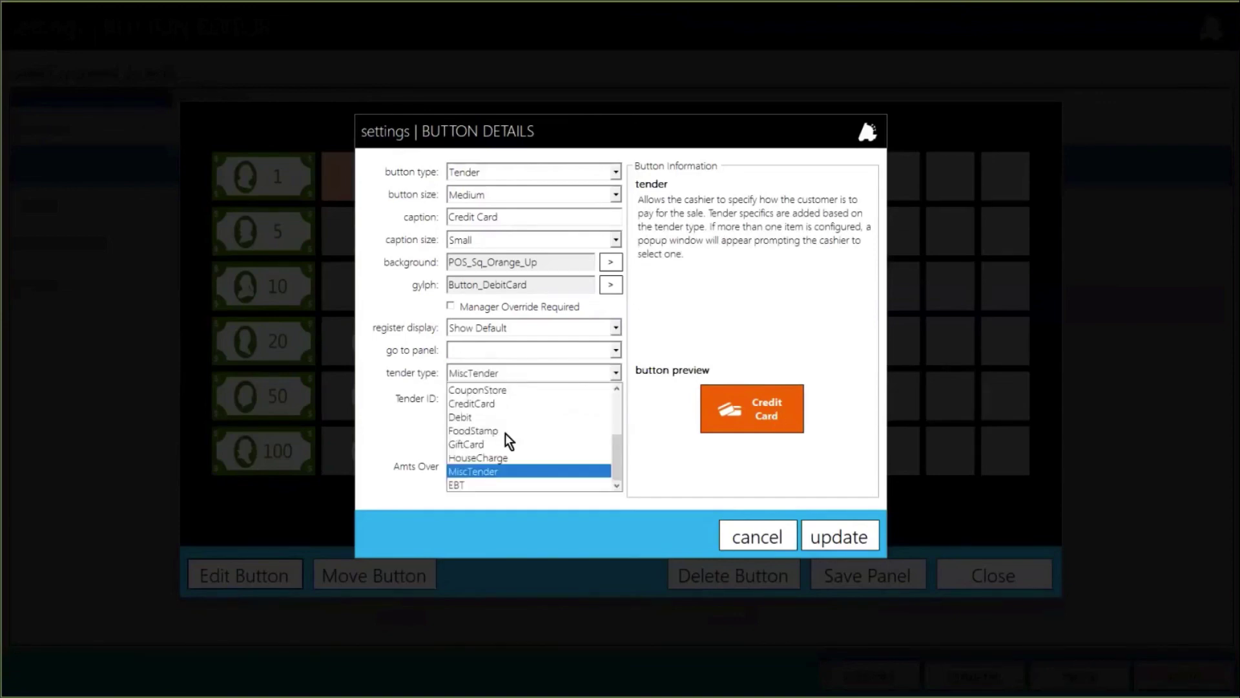
pyautogui.click(476, 404)
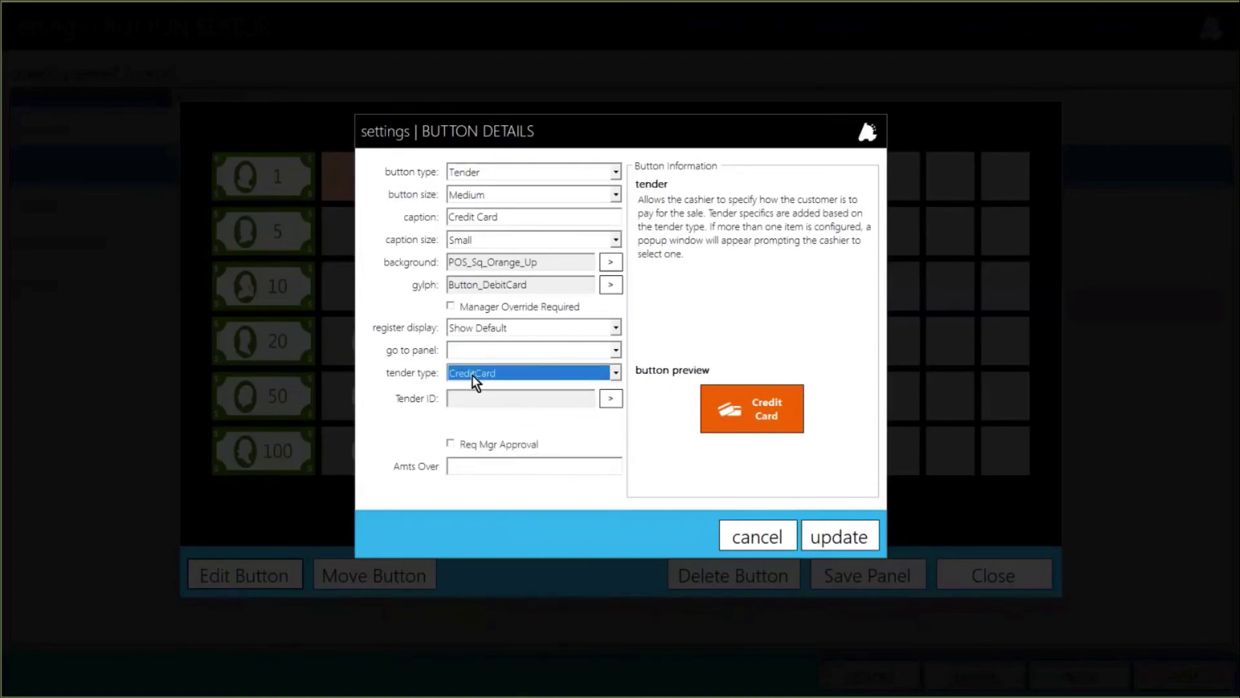
pyautogui.click(743, 533)
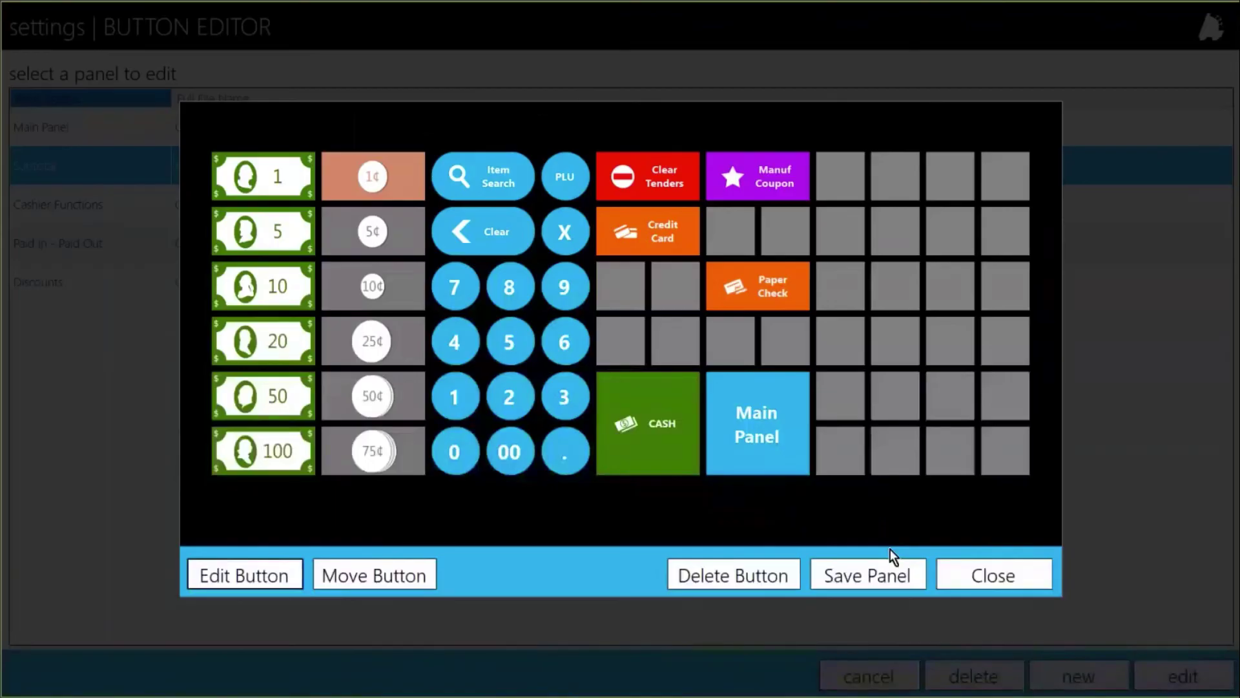
# Close the Subtotal panel without saving, leave the button editor, and log off the register.
pyautogui.click(967, 576)
pyautogui.click(1064, 613)
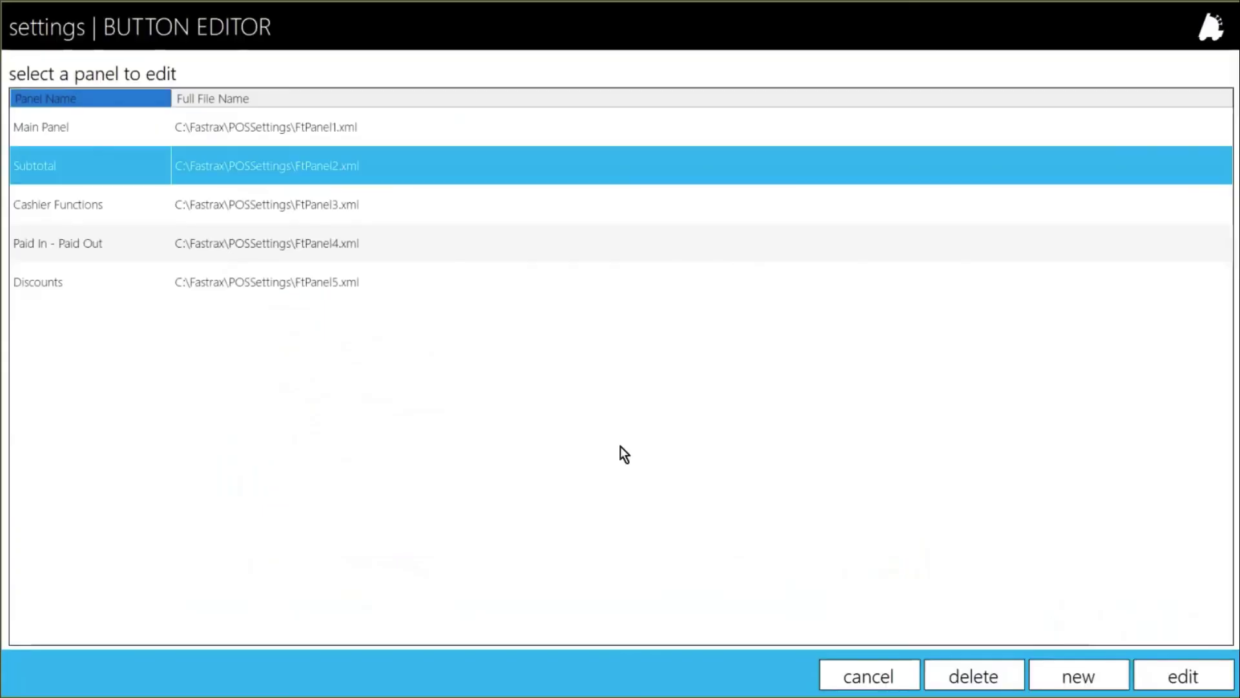
pyautogui.click(919, 682)
pyautogui.click(69, 122)
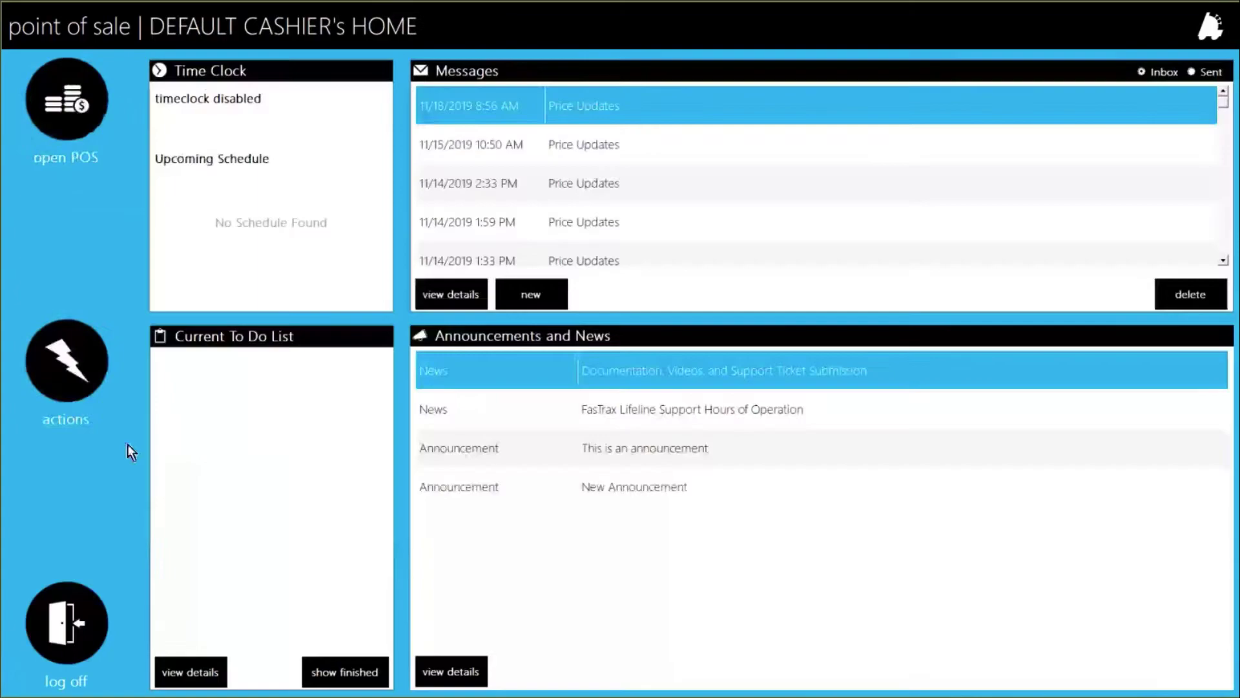
pyautogui.click(100, 611)
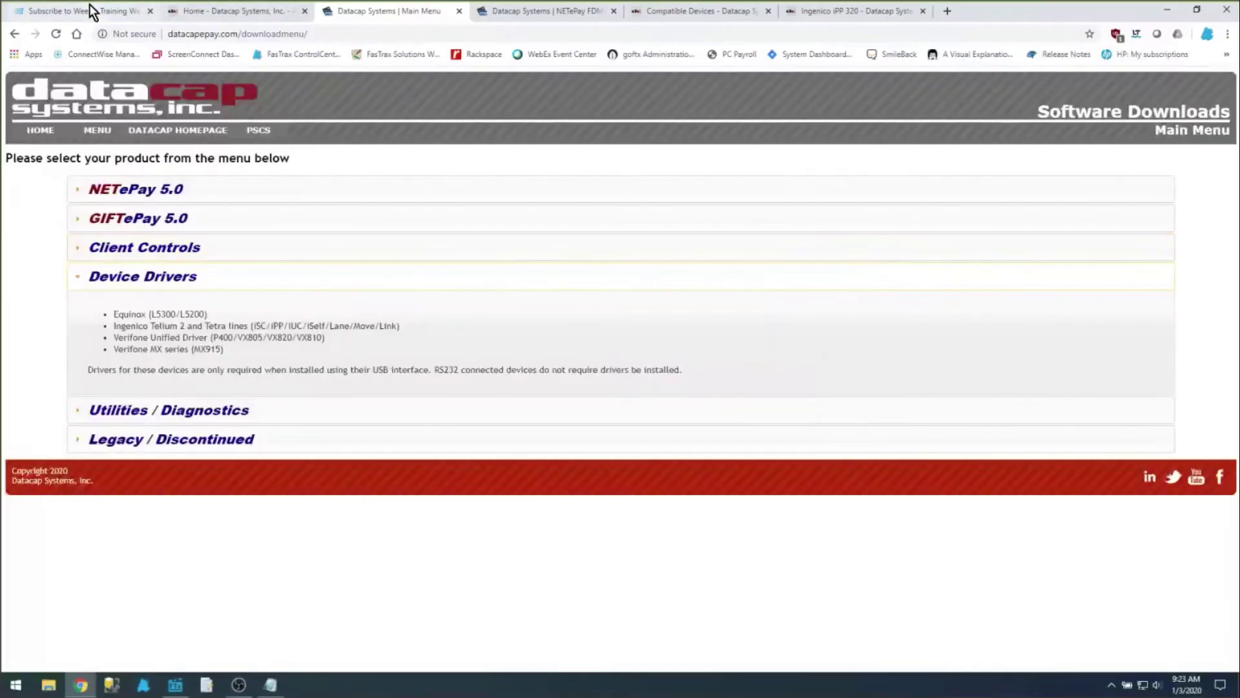
# Go from the goftx.com home page through FTX LIFELINE to the Weekly Training Webinars page.
pyautogui.click(93, 11)
pyautogui.scroll(2, 172, 80)
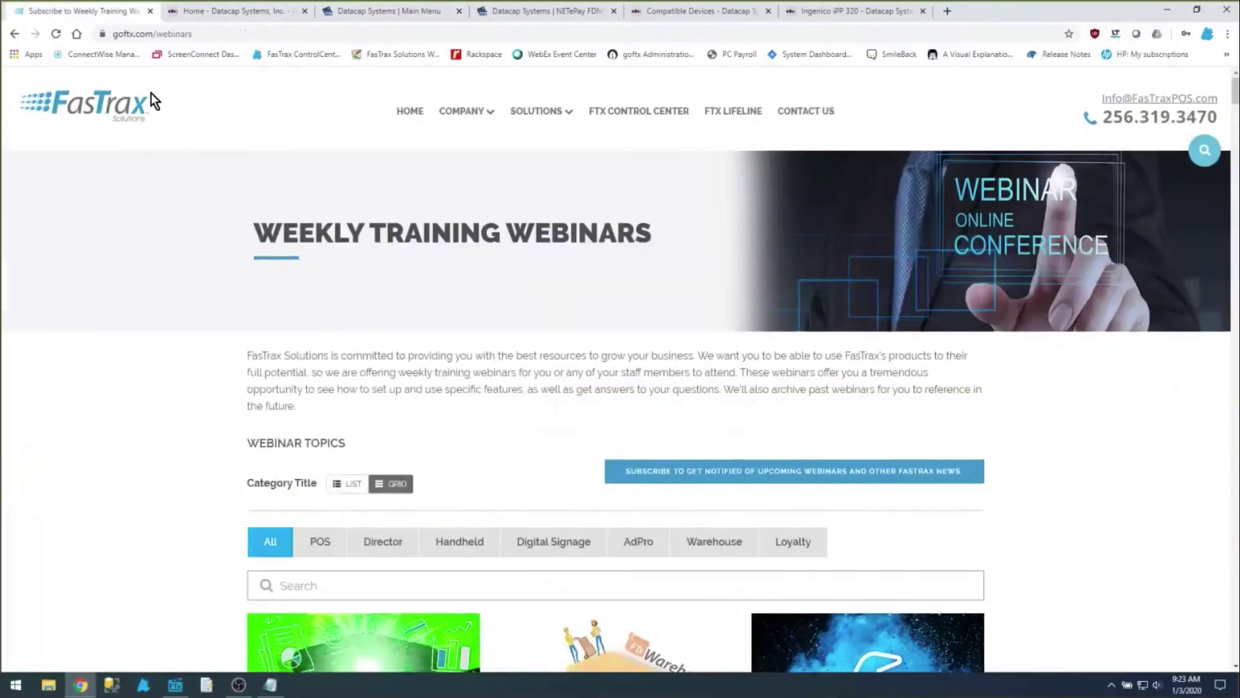
pyautogui.click(124, 105)
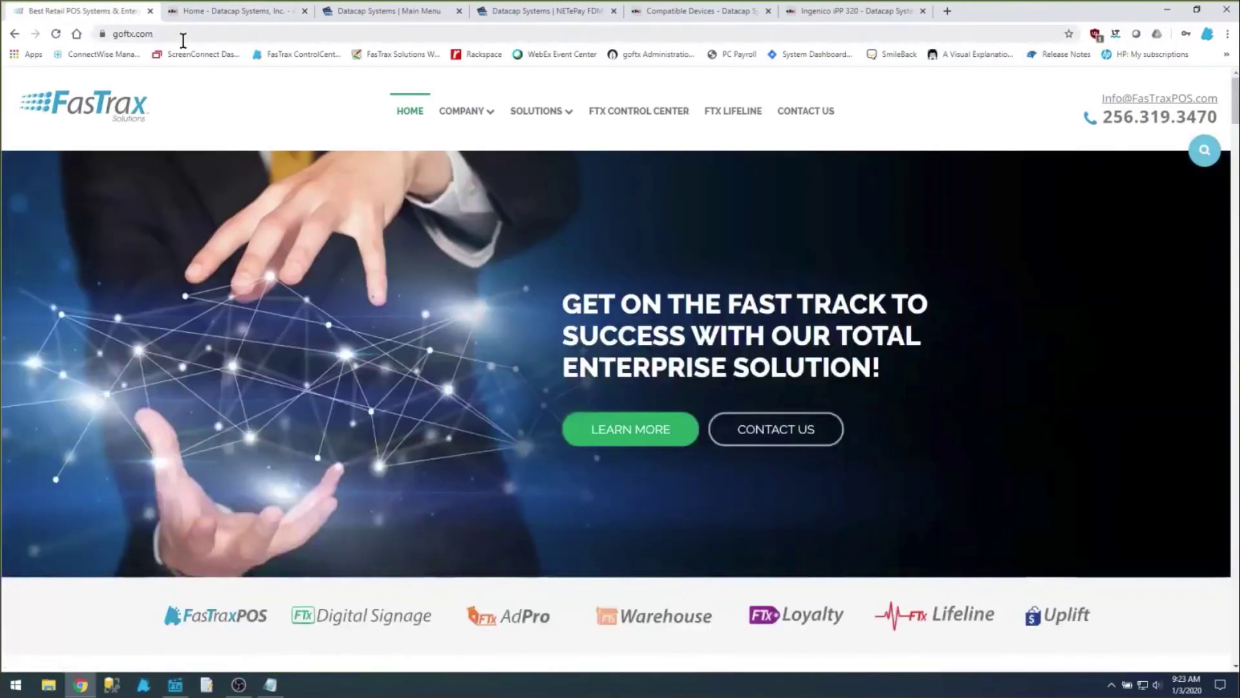
pyautogui.click(733, 119)
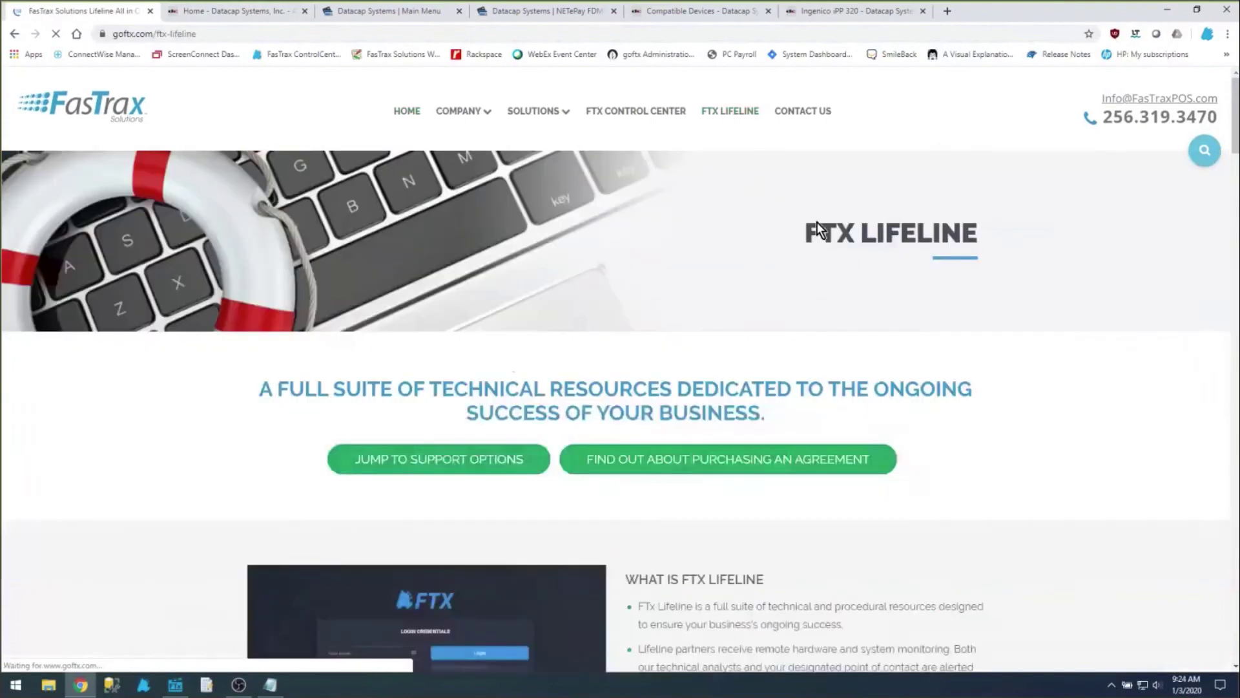
pyautogui.scroll(-15, 891, 375)
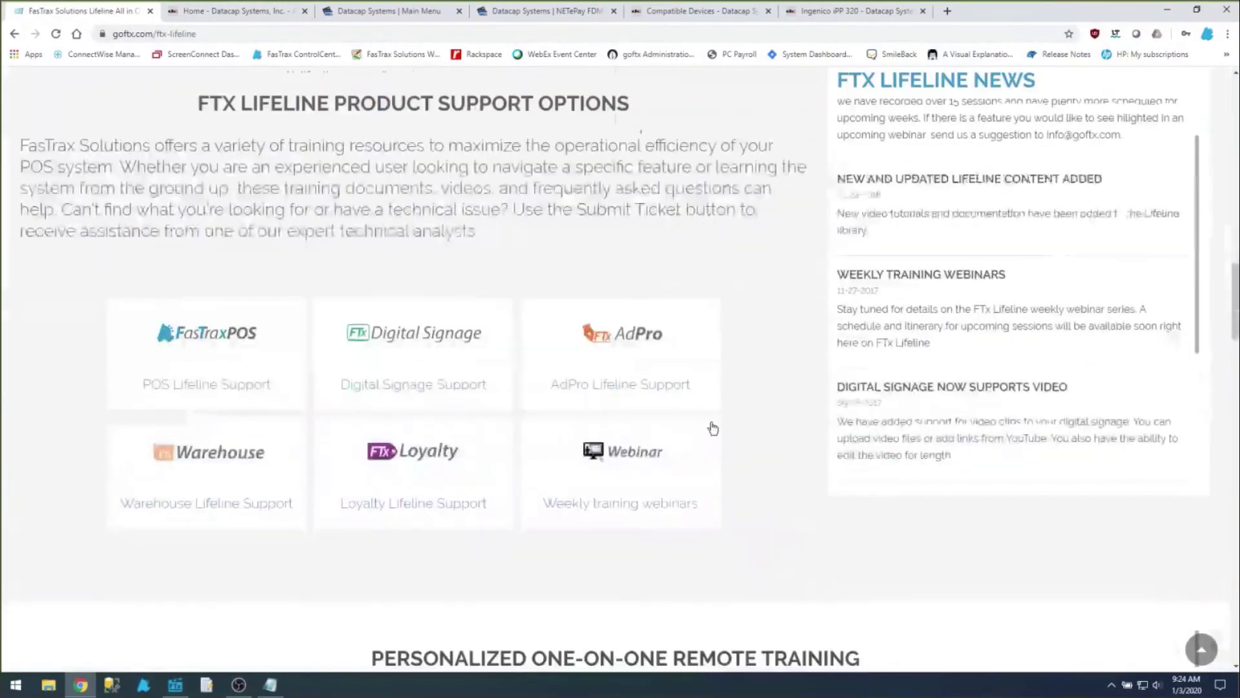
pyautogui.click(616, 456)
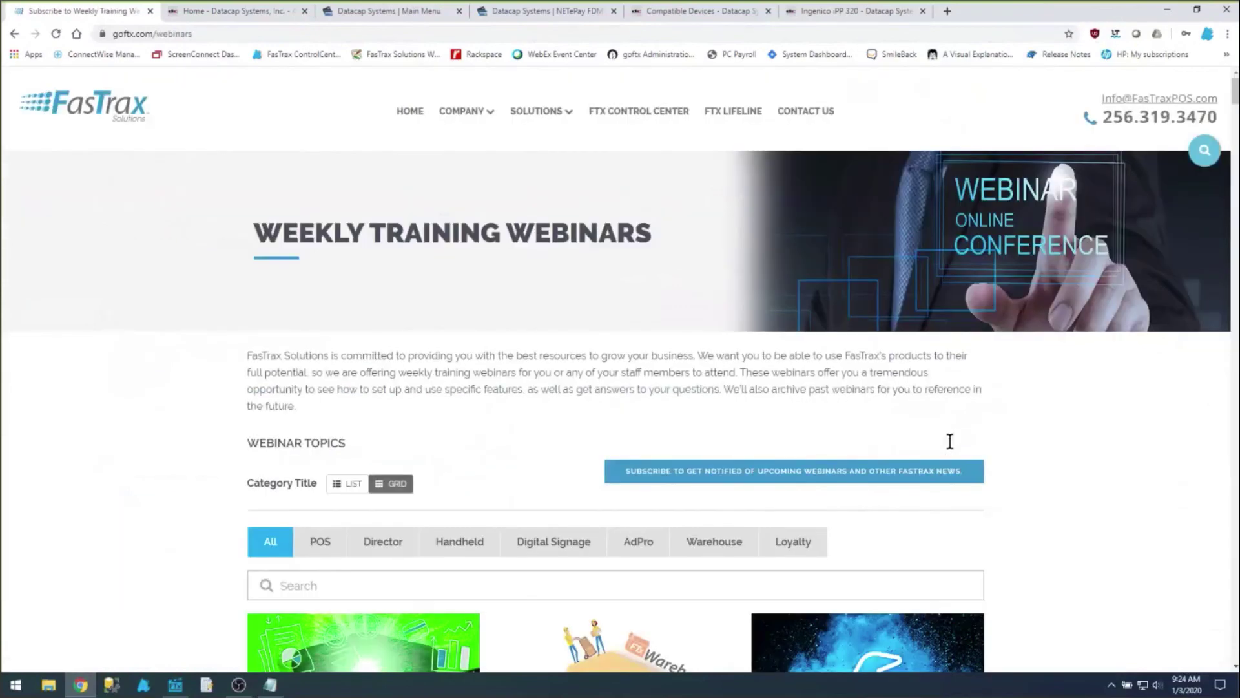
pyautogui.scroll(-10, 929, 449)
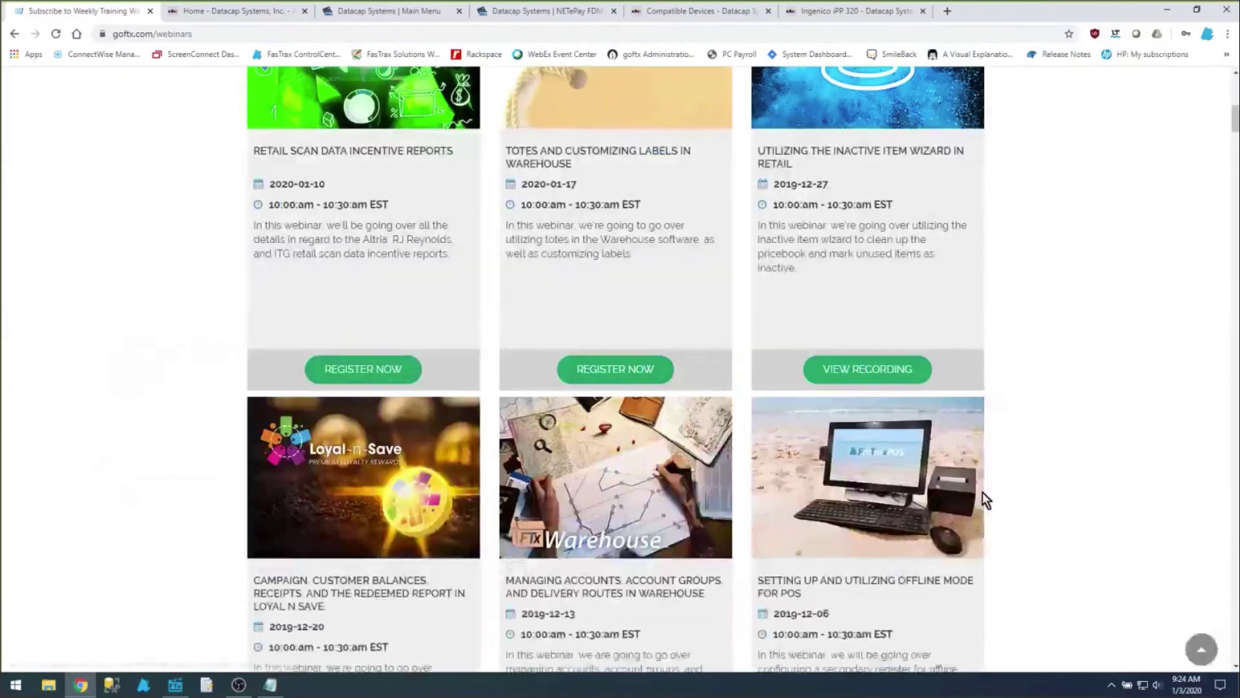
pyautogui.scroll(8, 982, 492)
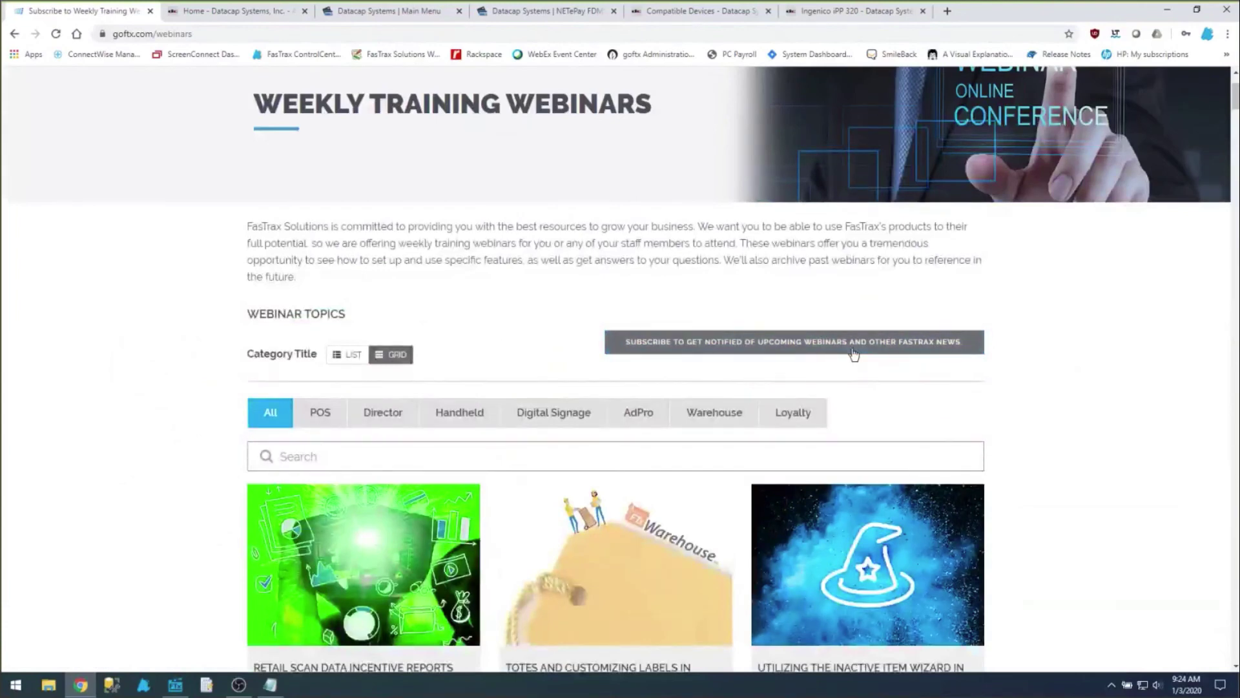